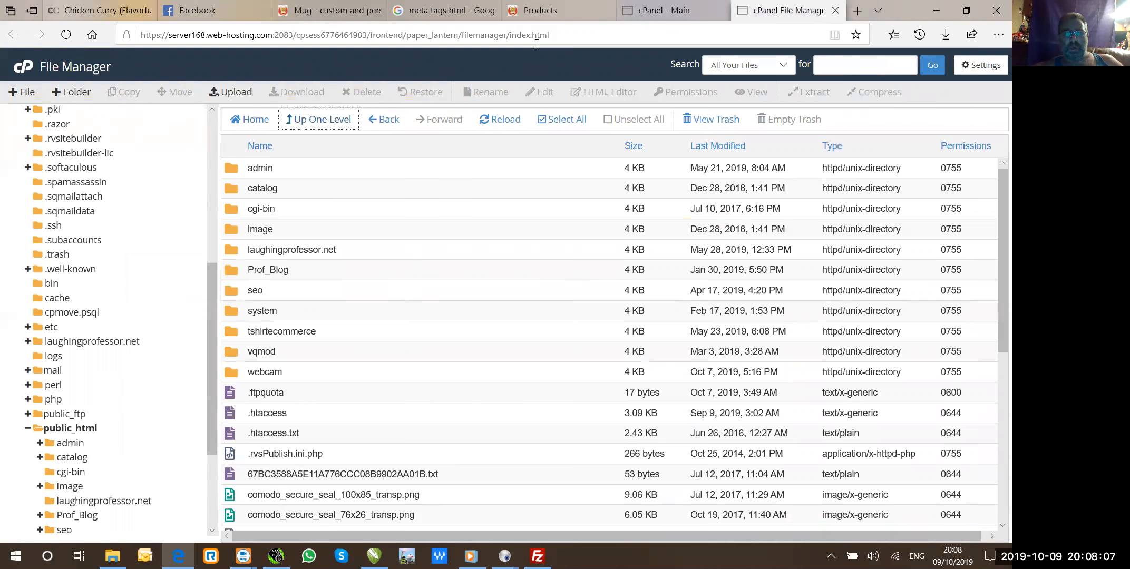
Switch to the OpenCart product list, open the "Create Your Own - Mug" product for editing, and log in to the admin again.
click(555, 9)
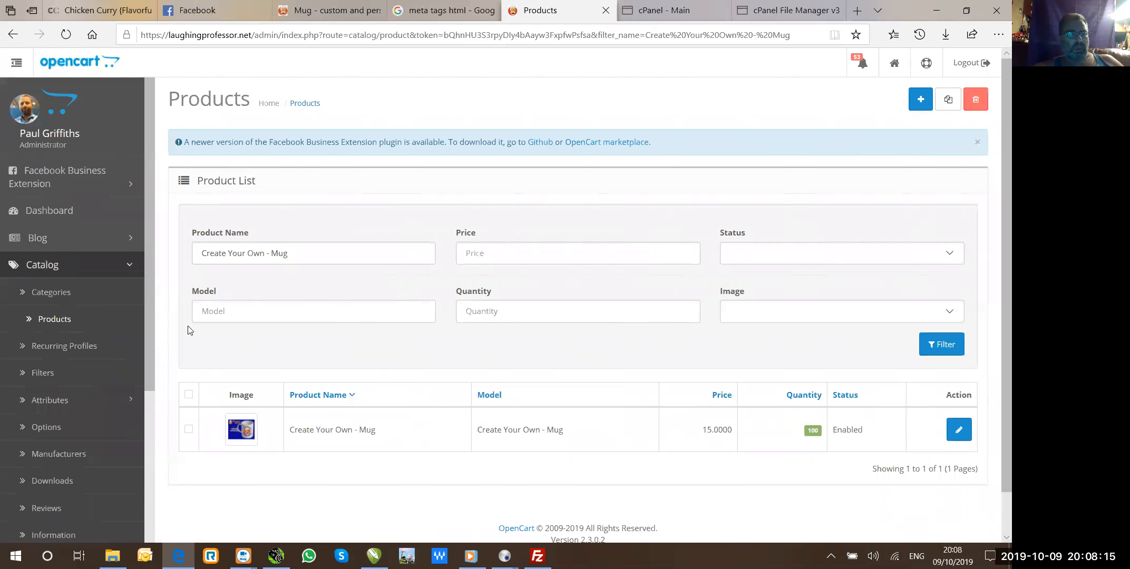
click(959, 439)
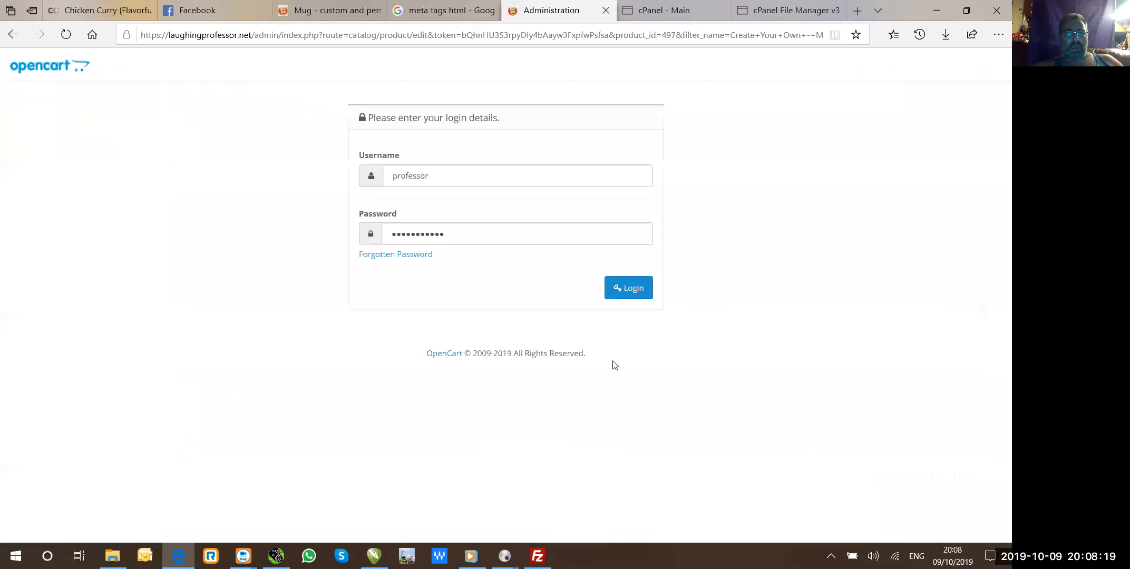
click(629, 293)
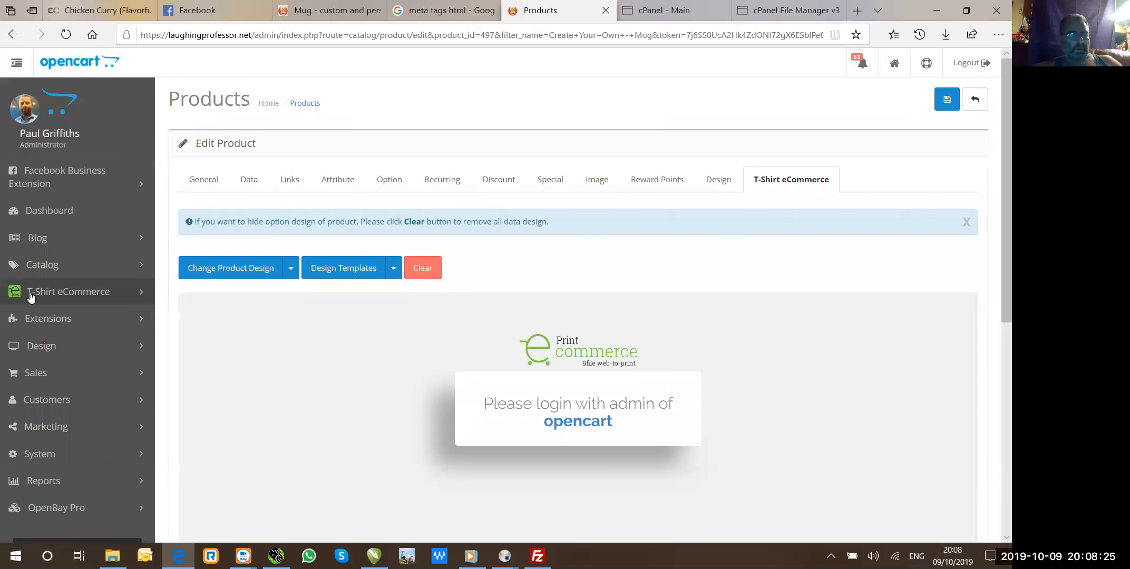
Load the T-Shirt eCommerce dashboard, check its OpenCart settings, and return to that dashboard.
click(51, 296)
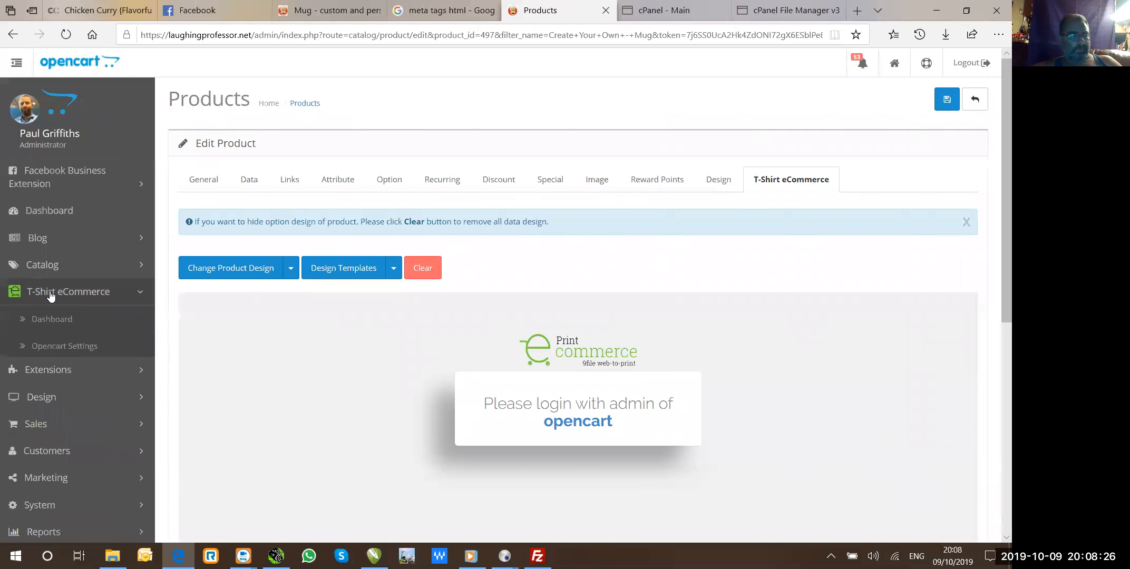
click(53, 323)
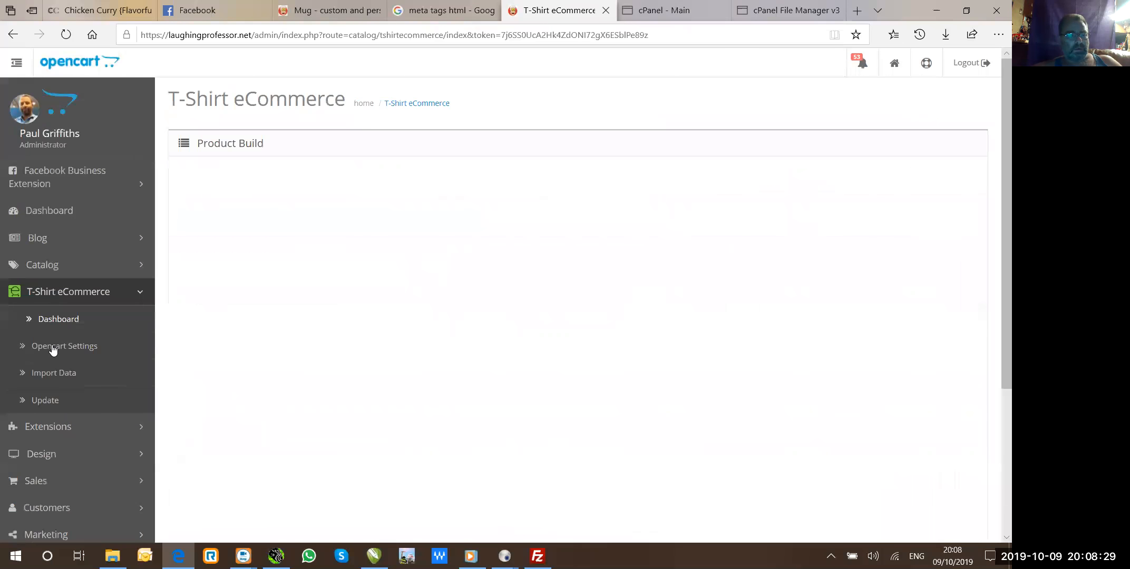
click(52, 347)
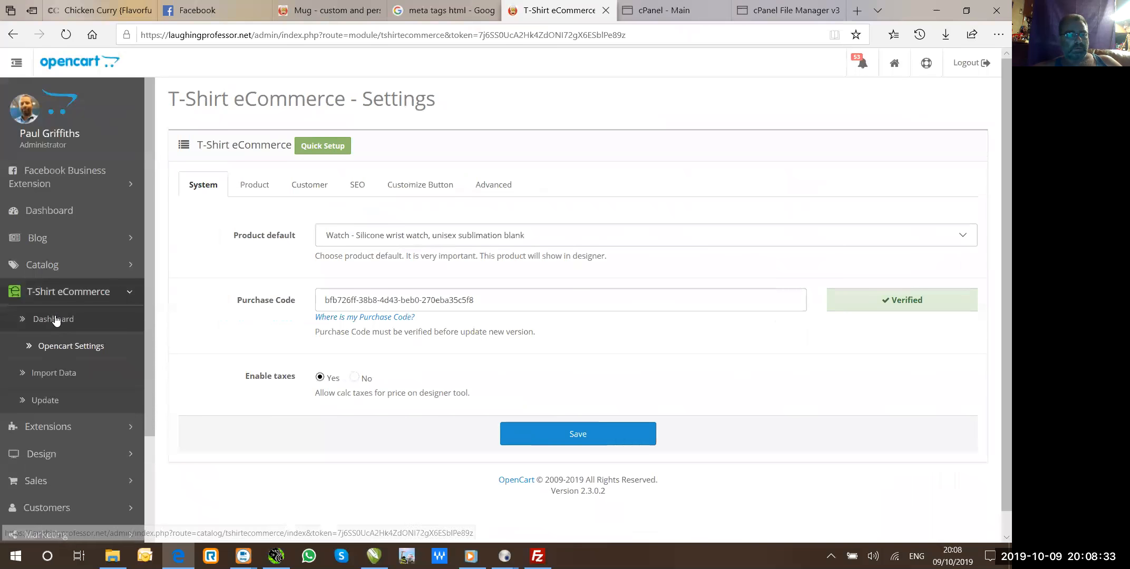
click(55, 316)
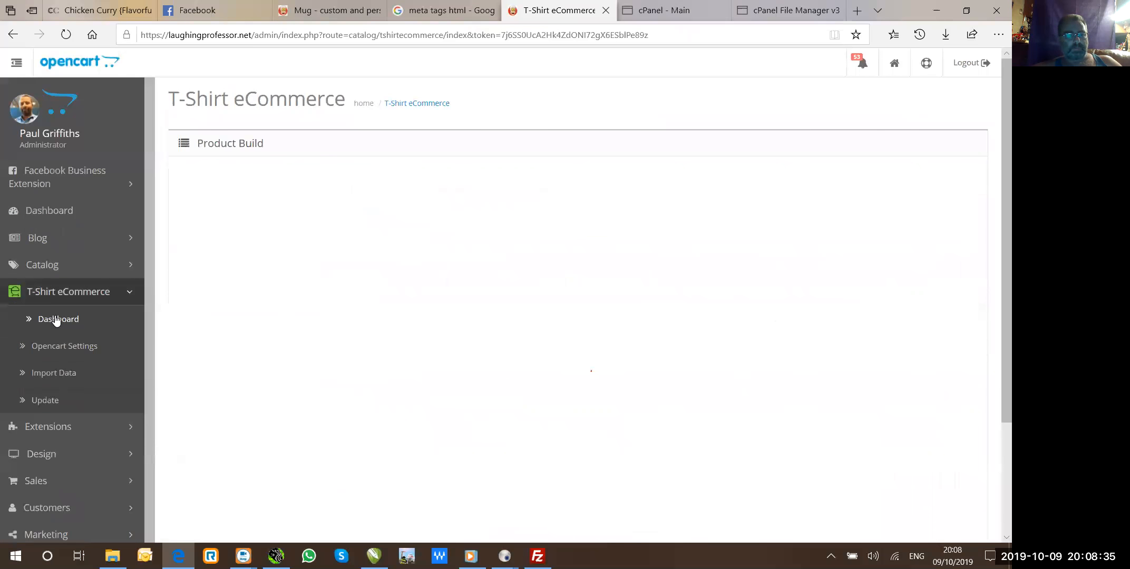
Filter the catalog products by the name "Create Your Own - Mug" and open the matching product for editing.
click(44, 274)
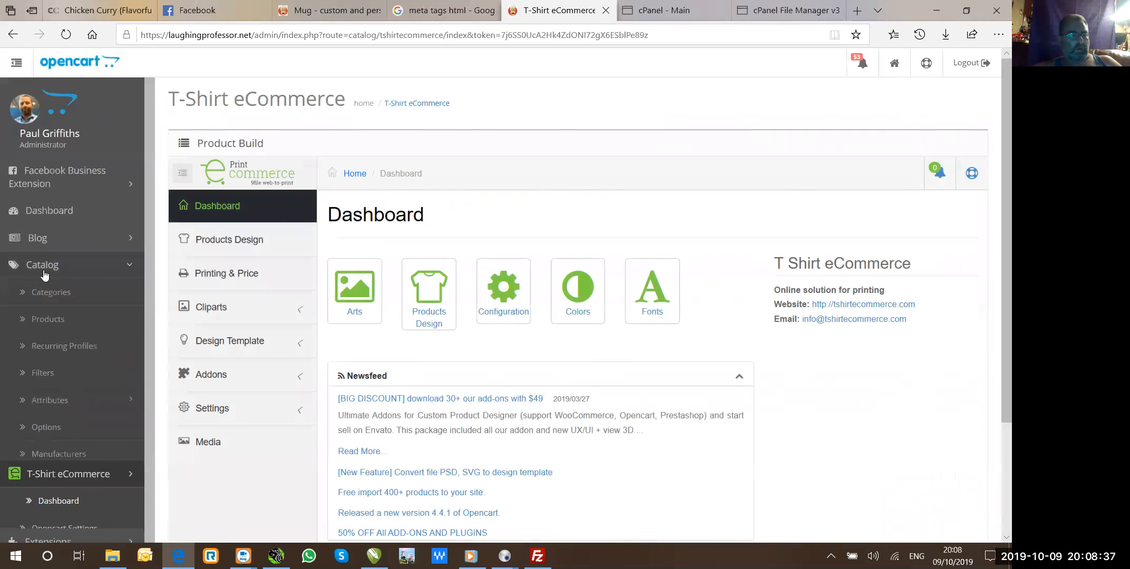
click(47, 325)
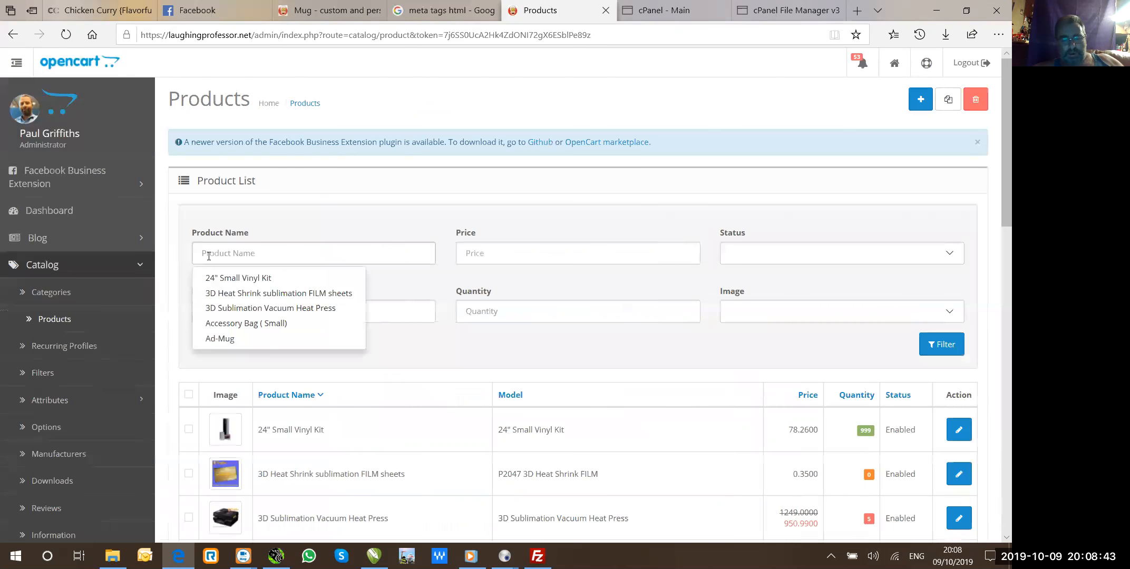
text(create)
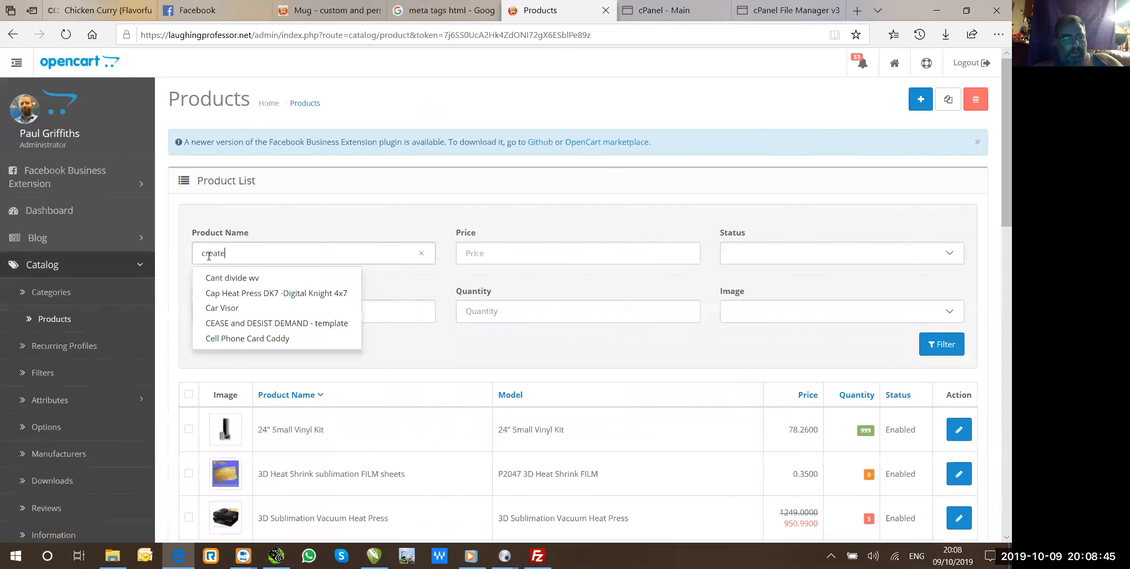
click(238, 278)
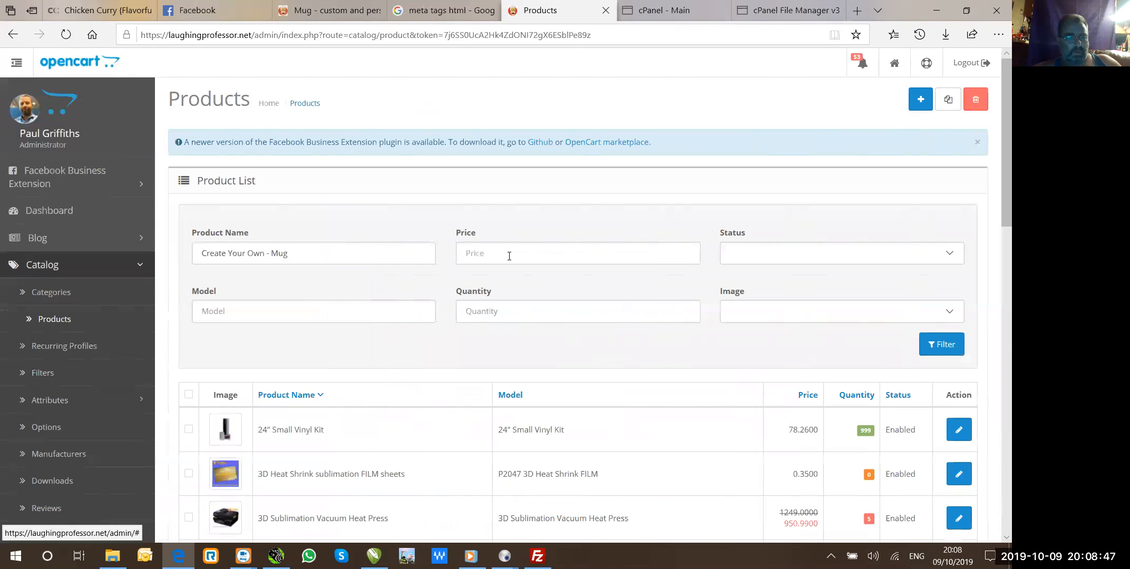
click(930, 349)
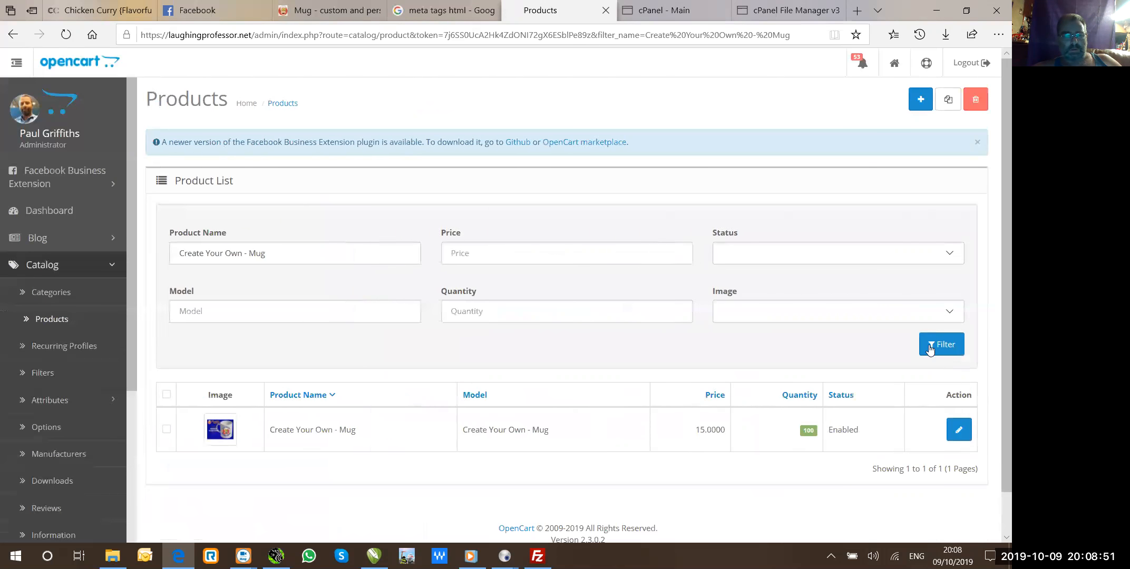
click(959, 428)
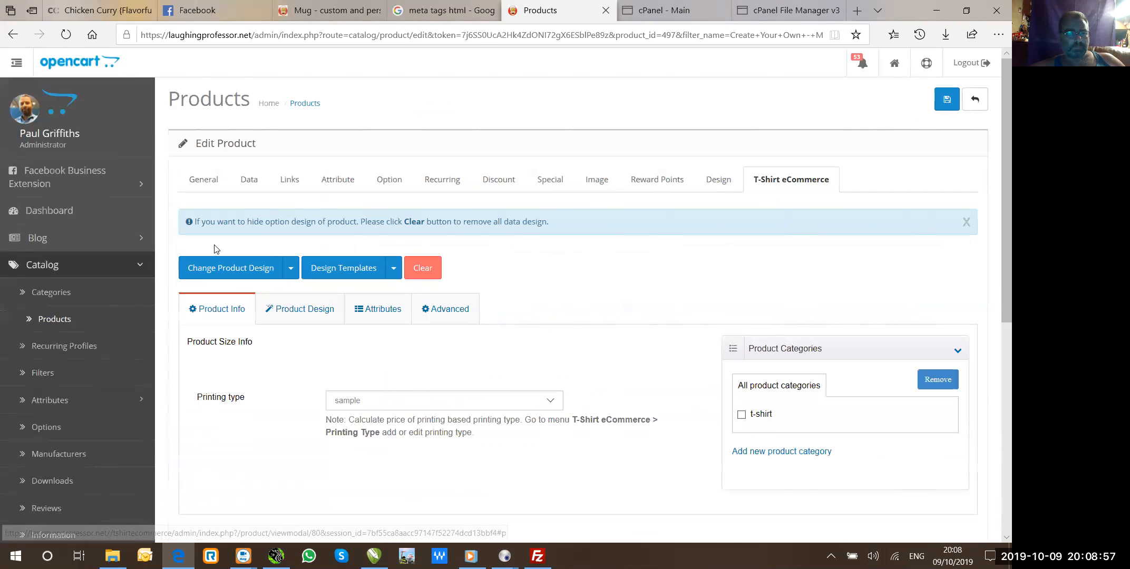
In the mug's Meta Tag Keywords, remove the comma after "ceramic" so the keyword reads "ceramic mug".
click(250, 180)
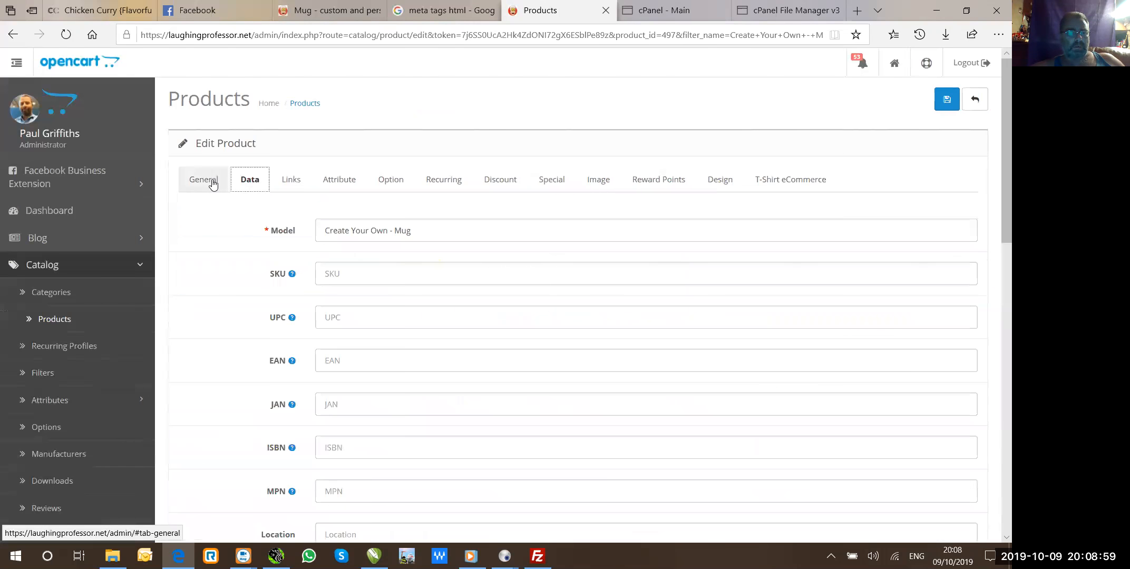
click(206, 180)
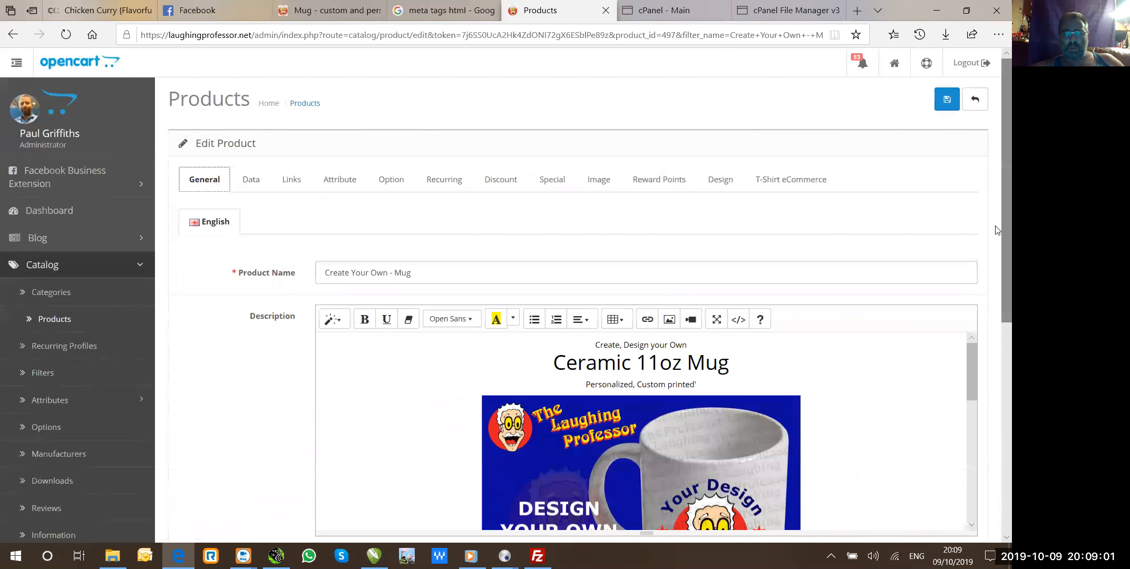
scroll(997, 374, down, 3)
scroll(996, 401, down, 4)
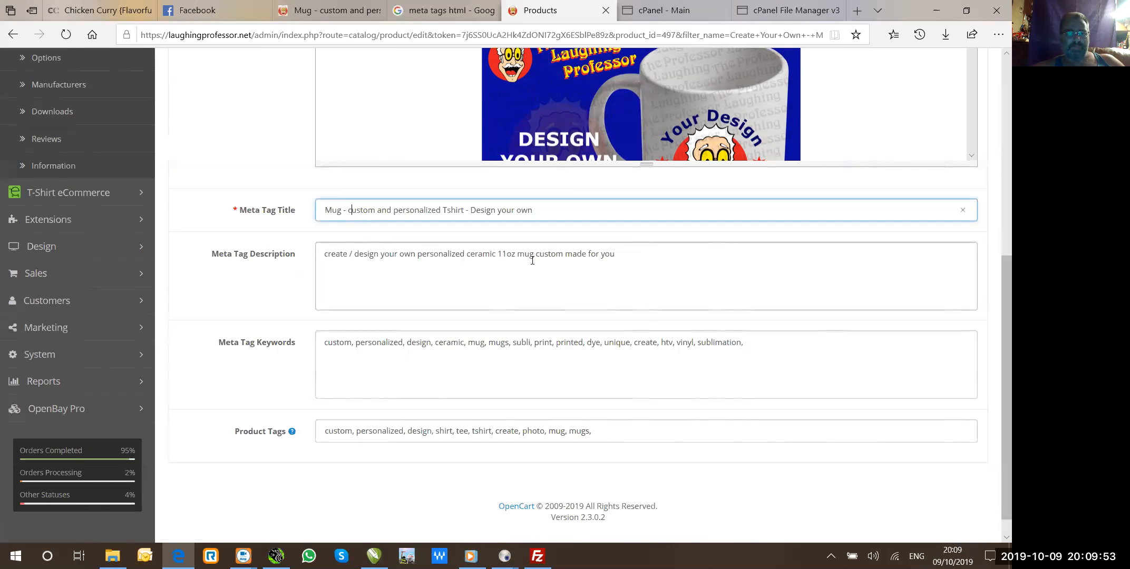
click(403, 237)
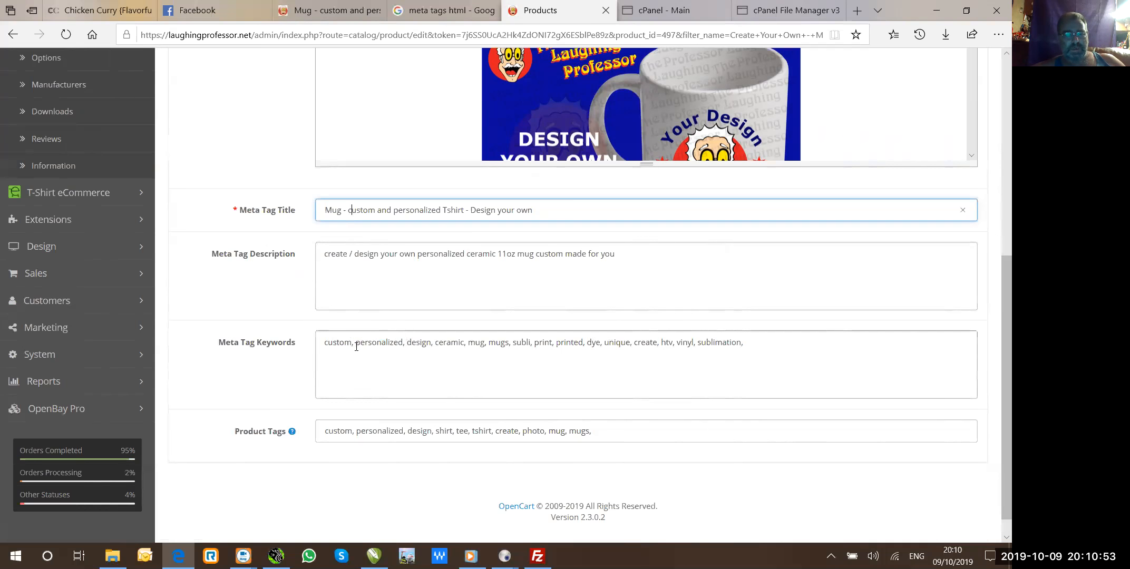
click(404, 343)
click(469, 347)
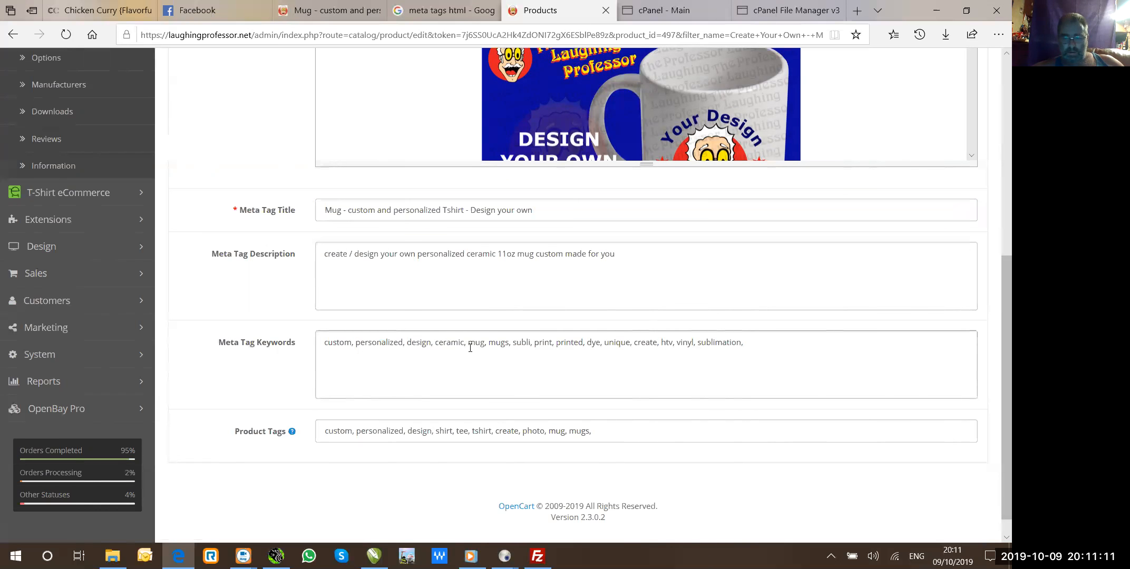
key(BackSpace)
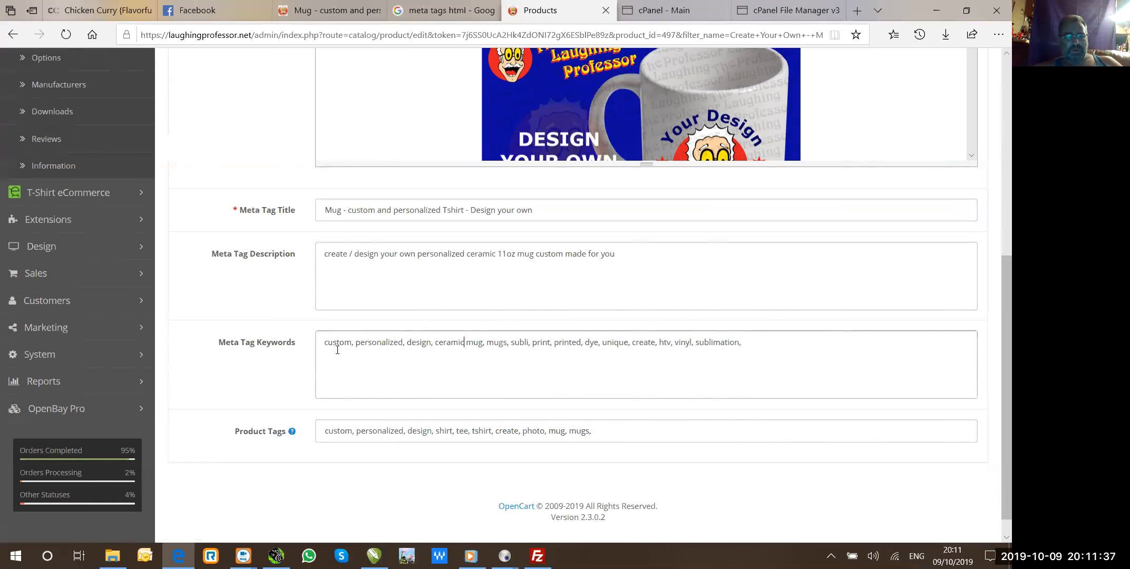
Add a period at the end of the mug's Meta Tag Description.
click(506, 343)
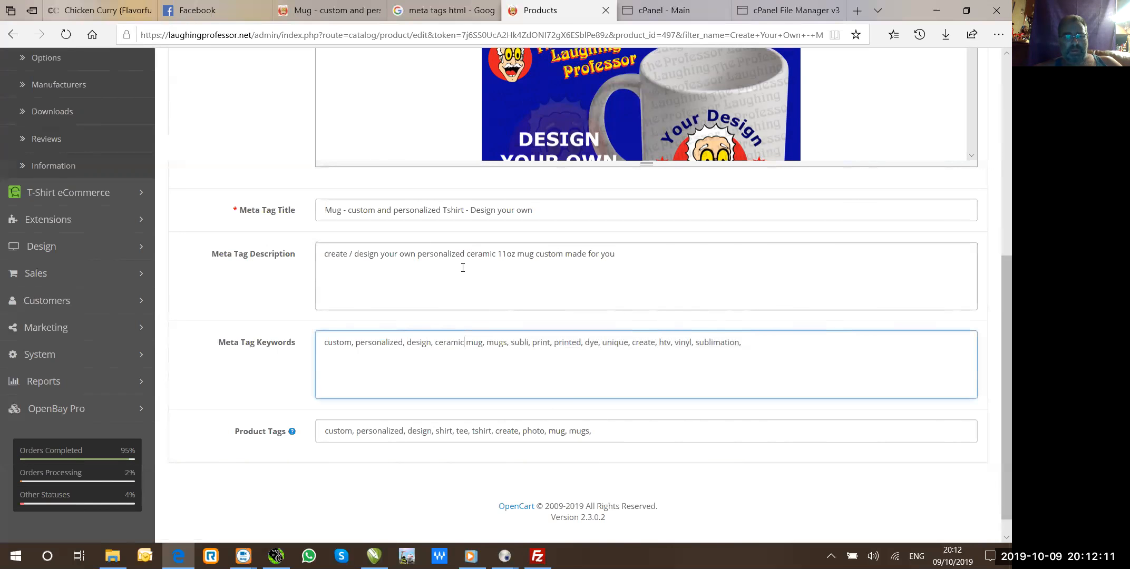
click(620, 254)
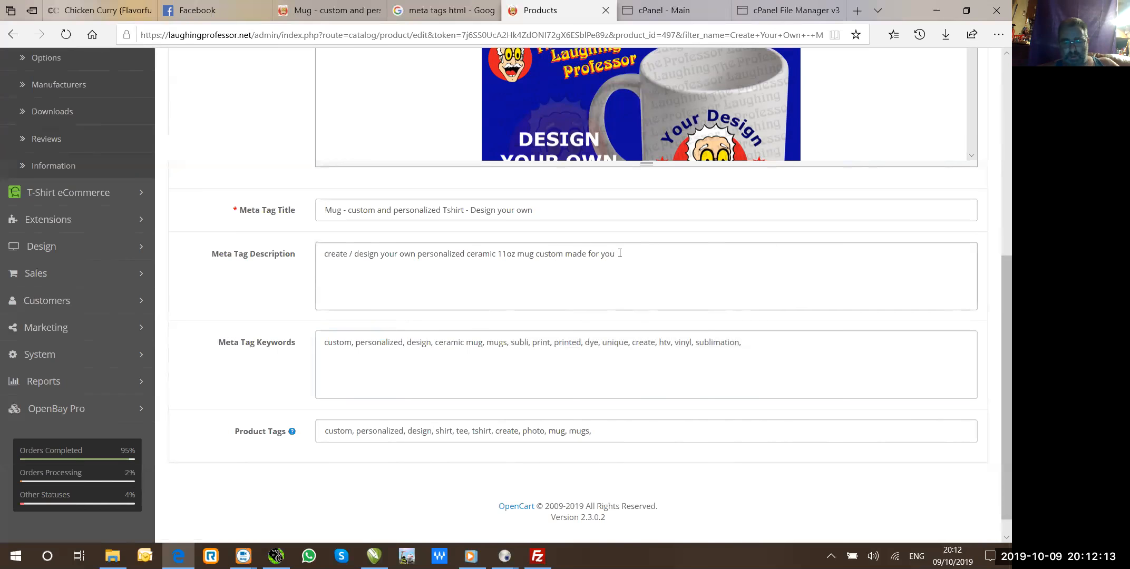
text(.)
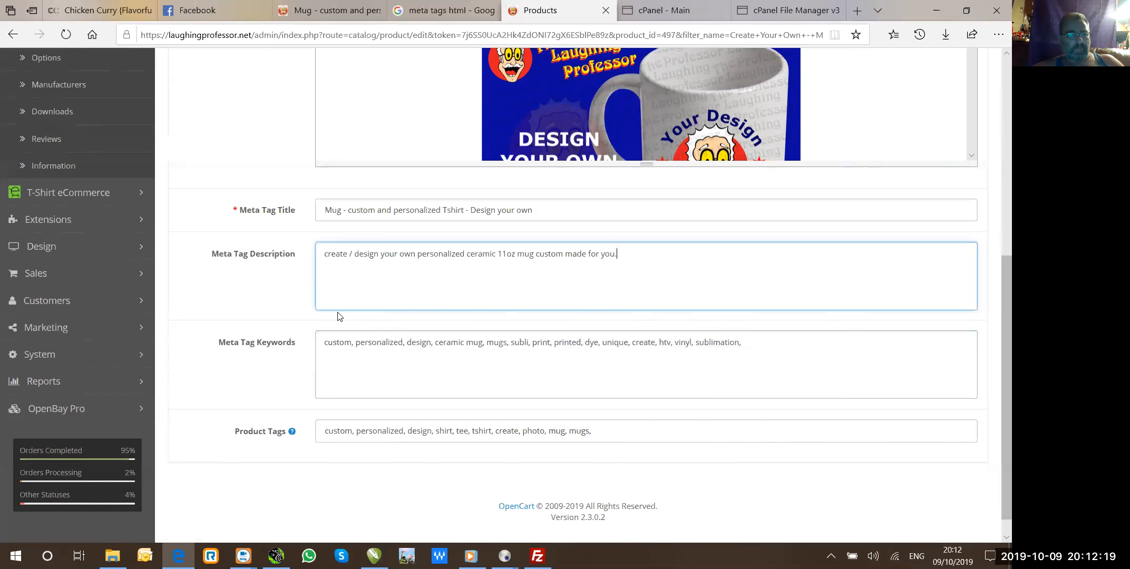
In the mug's product data, append "cermaic_mug-" to the end of the SEO URL.
drag(997, 352, 998, 138)
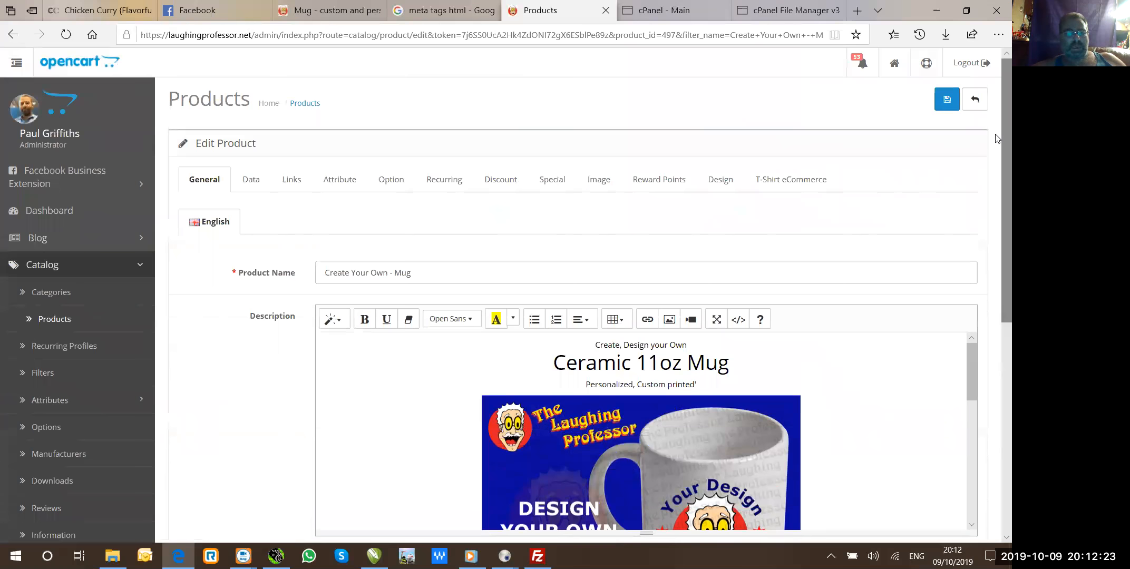
click(250, 180)
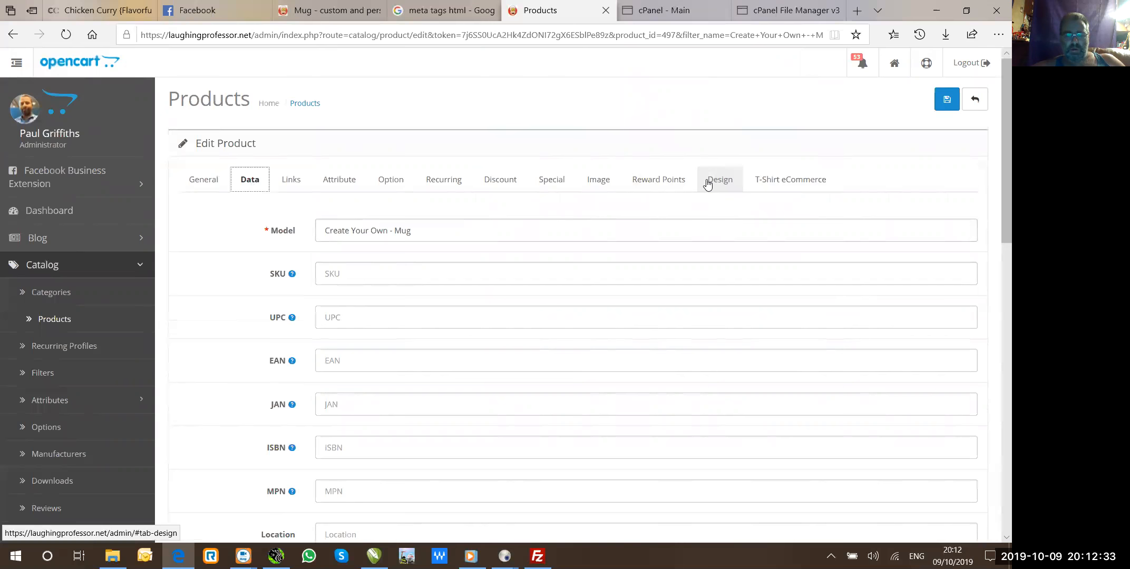
key(ctrl)
key(ctrl)
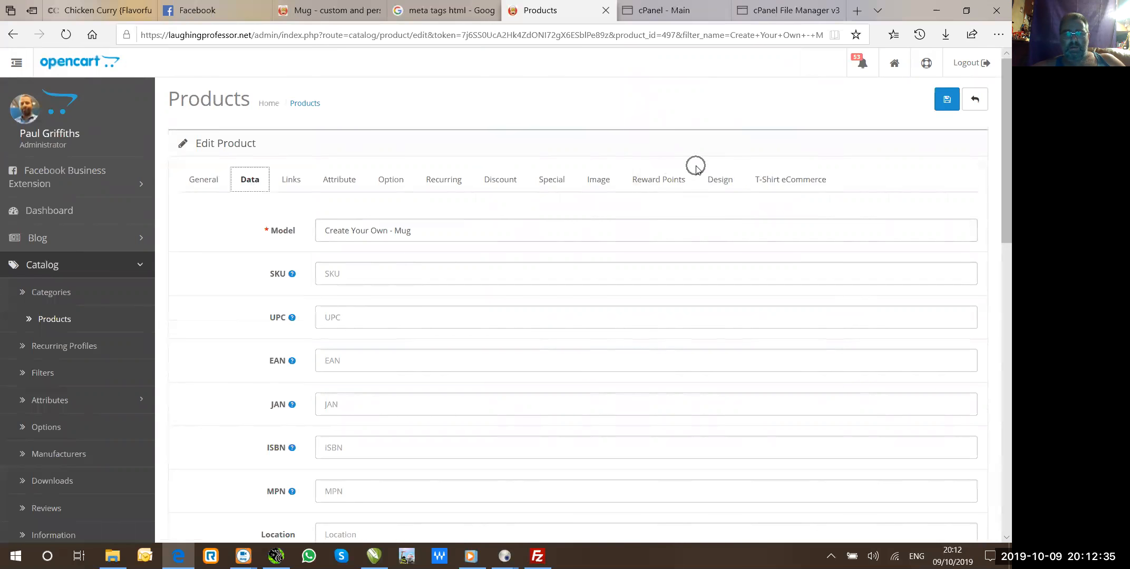
key(ctrl)
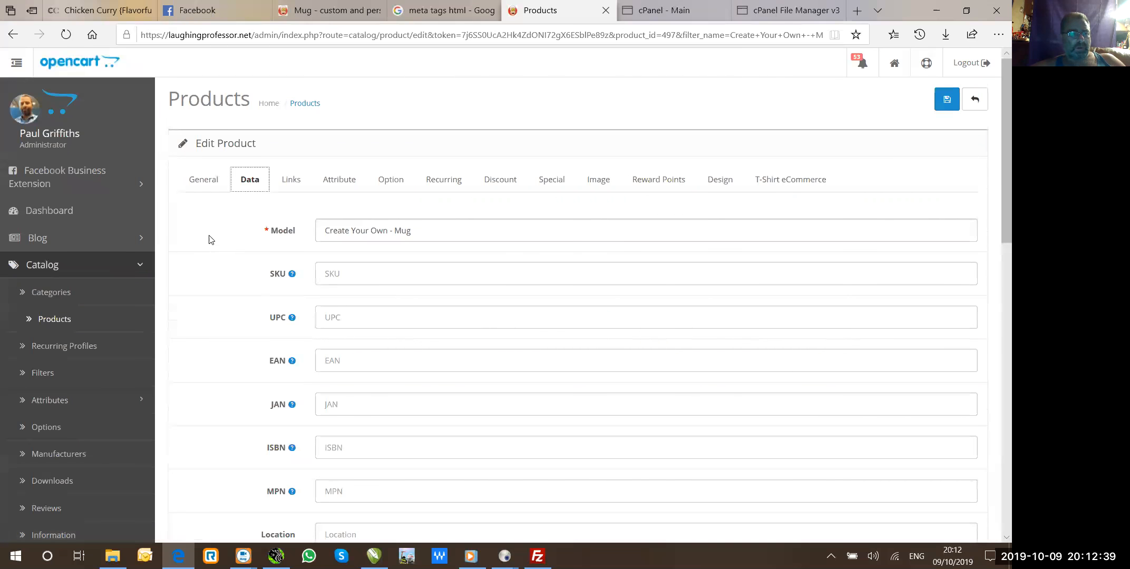
drag(997, 251, 997, 466)
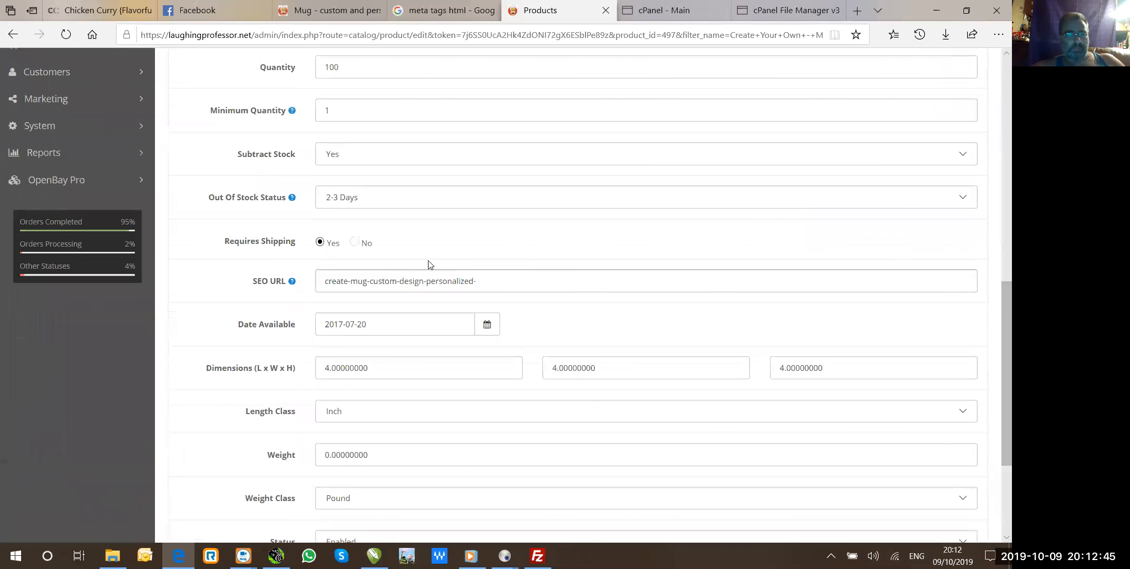
click(484, 283)
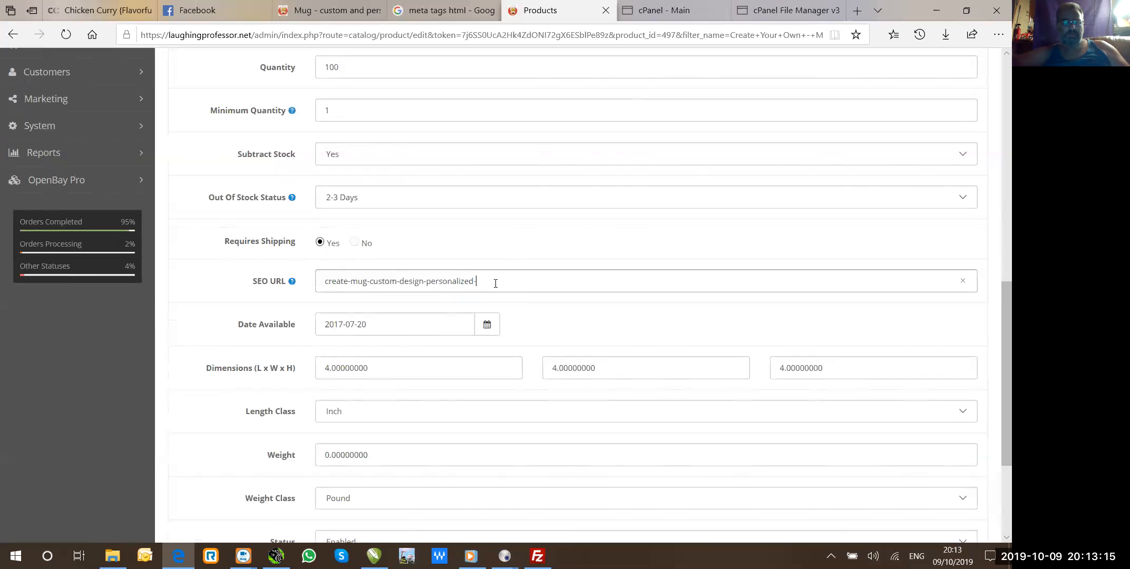
click(337, 288)
click(396, 298)
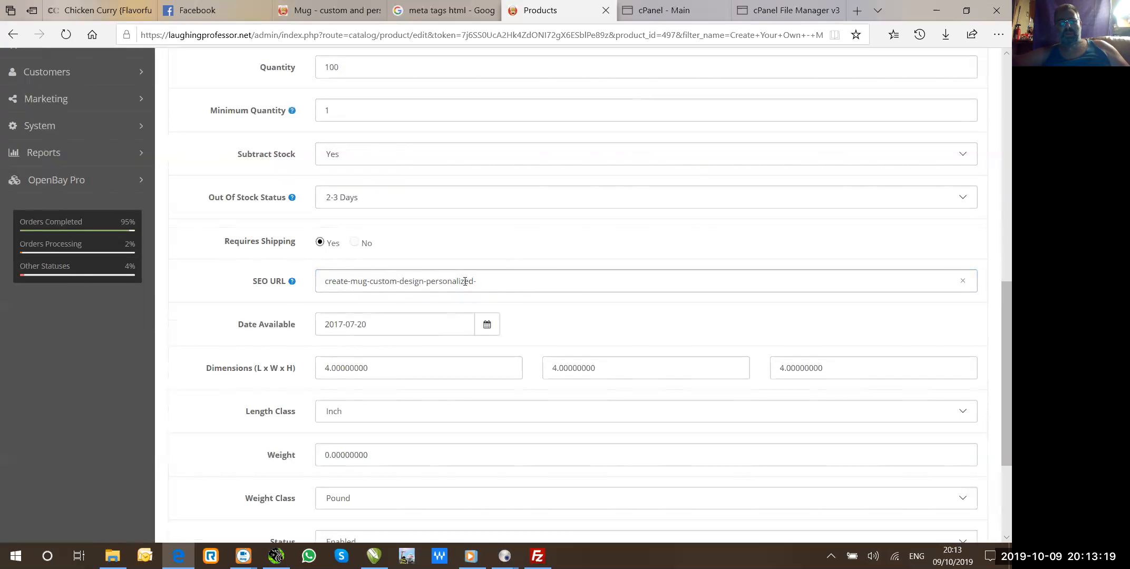
click(328, 277)
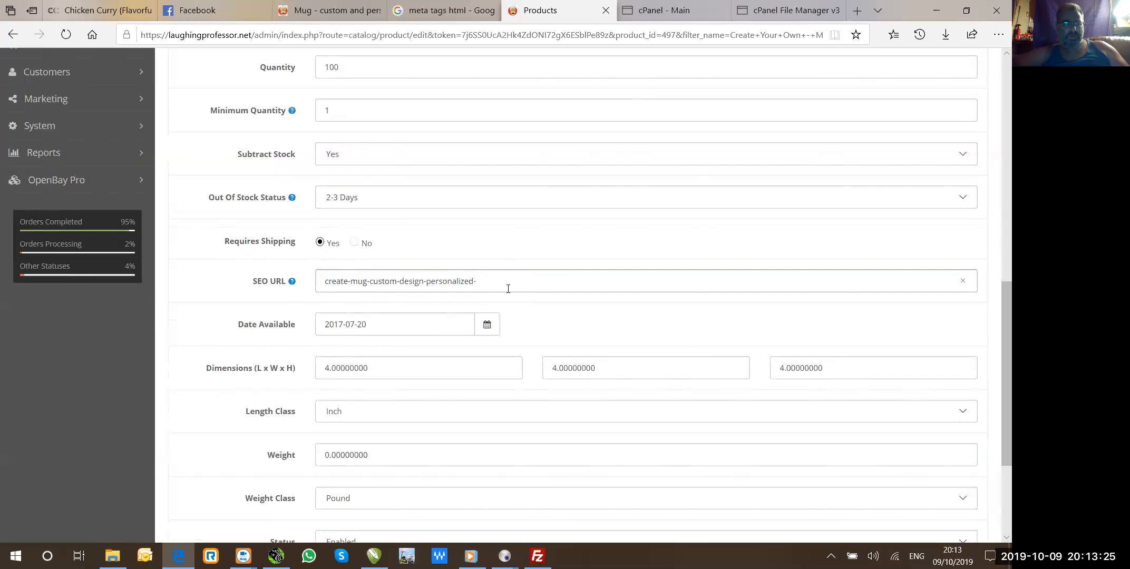
click(352, 287)
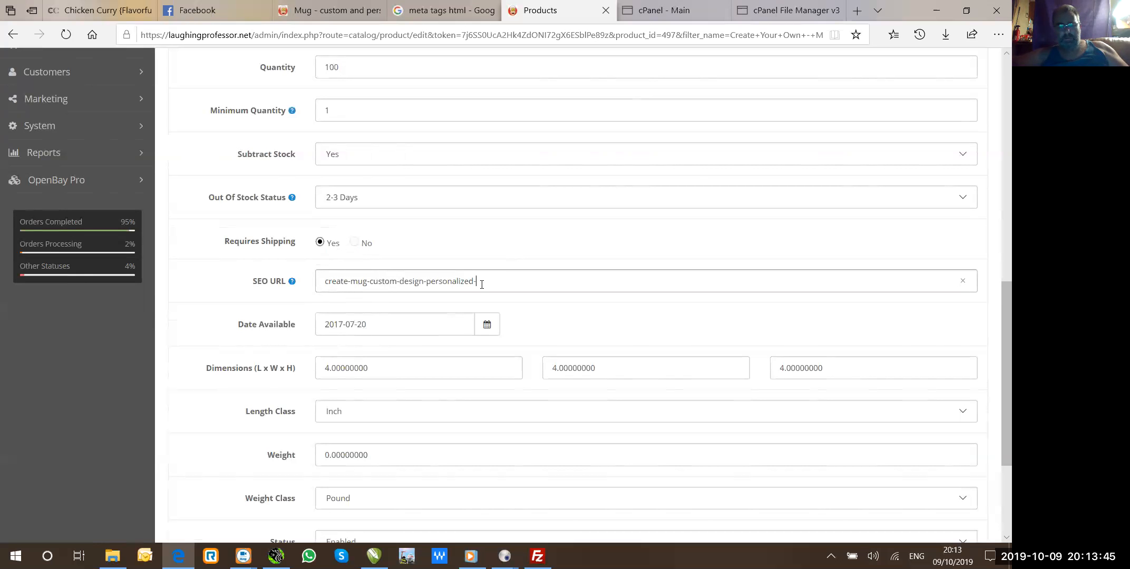
text(cer)
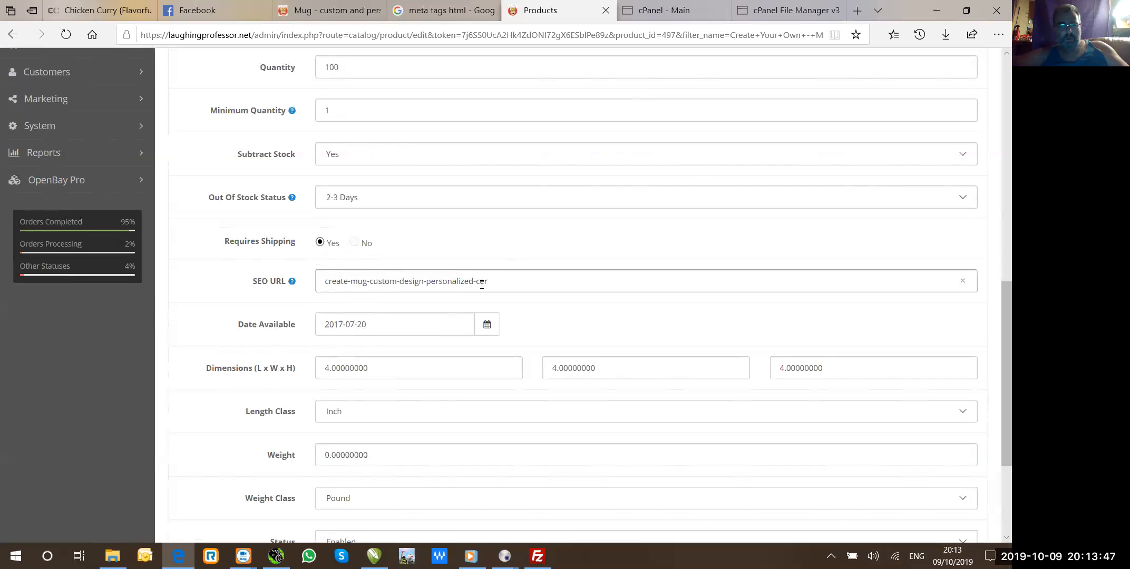
text(maic_)
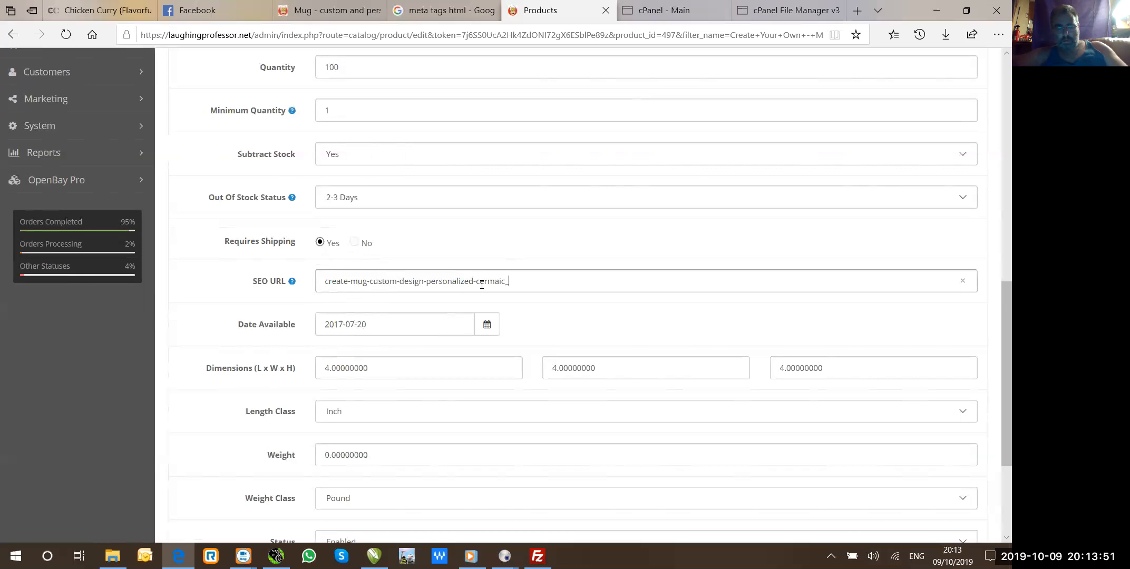
text(mug-)
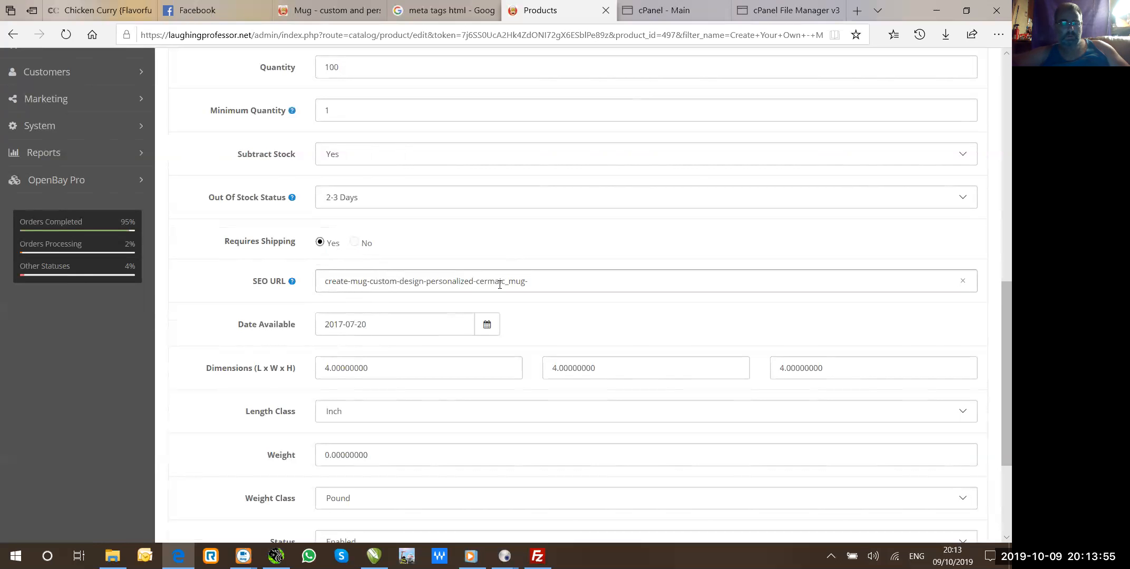
Correct the spelling in the SEO URL so it reads "create-mug-custom-design-personalized-ceramic_mug-".
click(500, 283)
key(BackSpace)
key(BackSpace)
text(a)
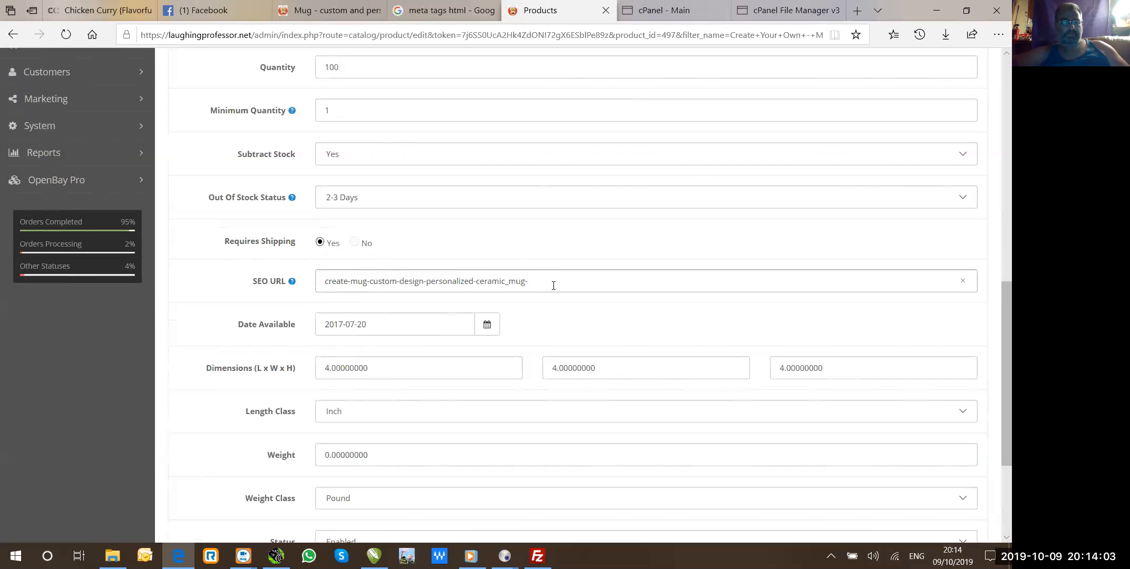
Append "11oz-11_oz-" to the mug's SEO URL after "ceramic_mug-".
click(507, 290)
click(527, 287)
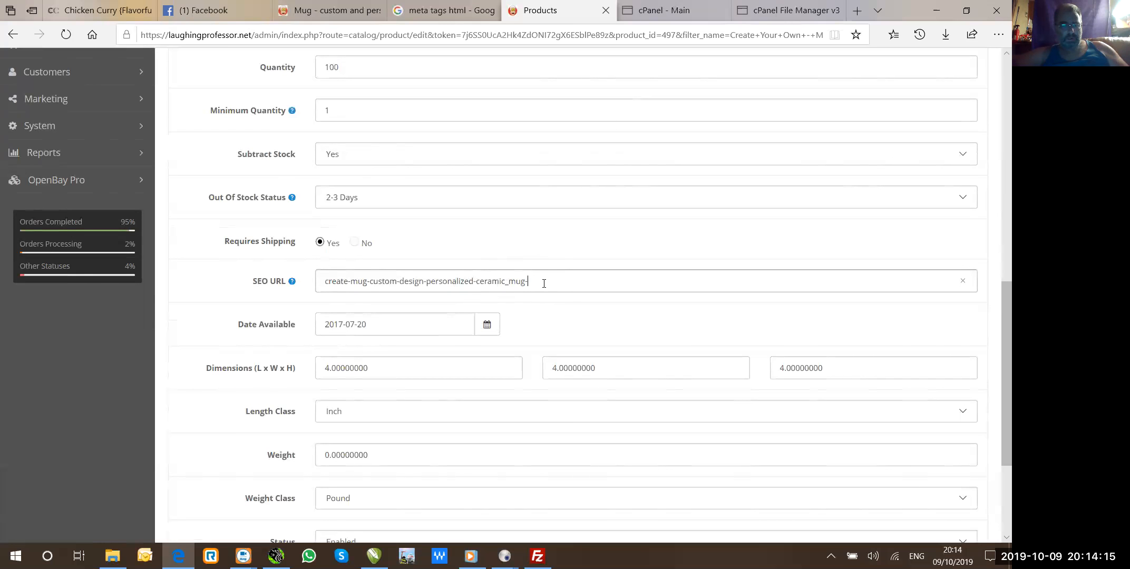
text(11oz)
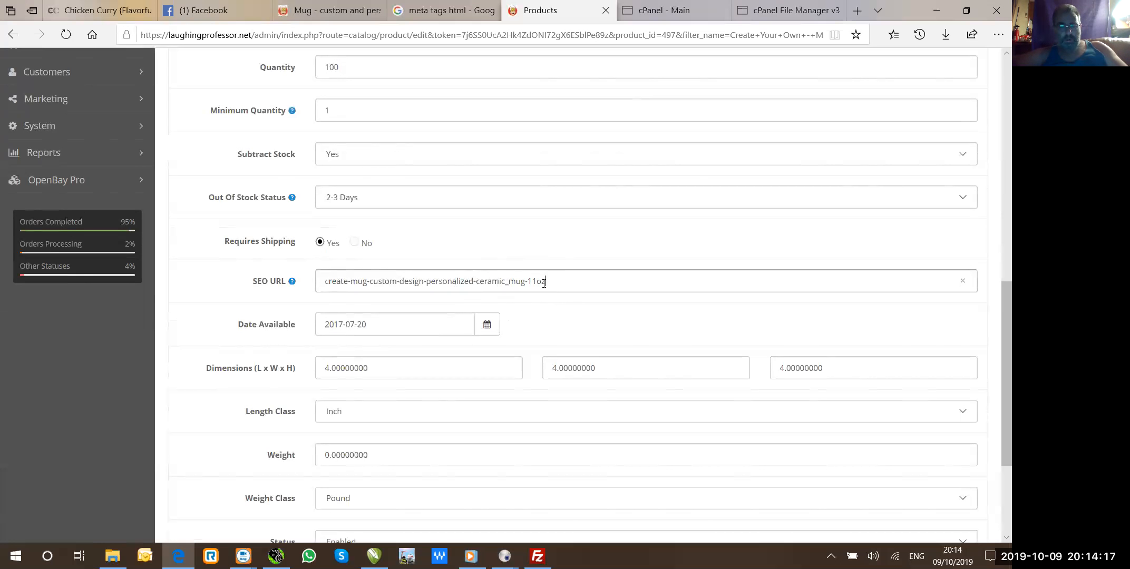
text(-11)
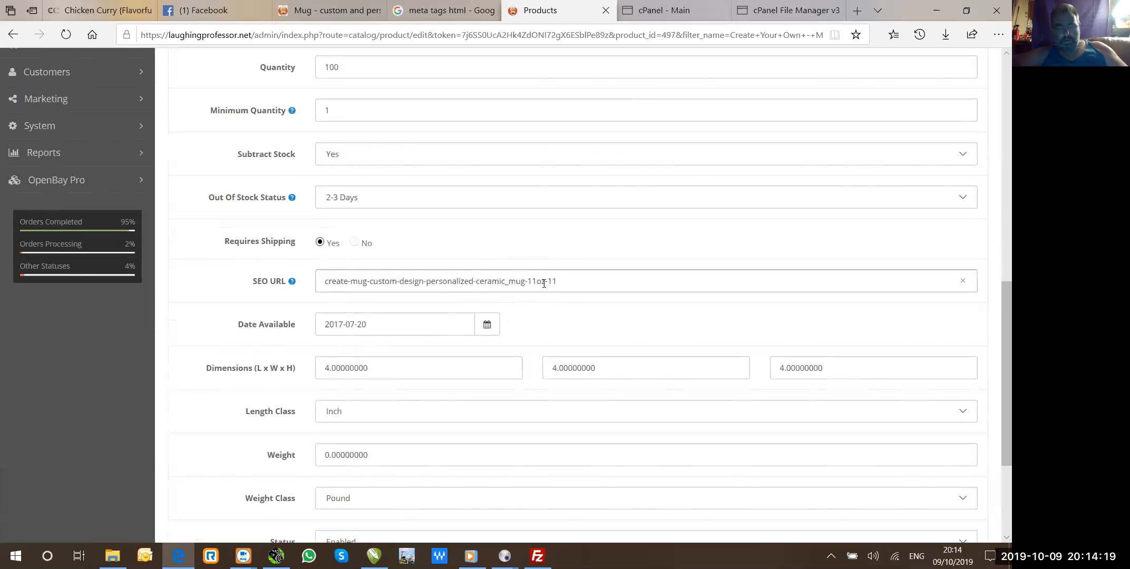
text( oz)
click(559, 283)
key(BackSpace)
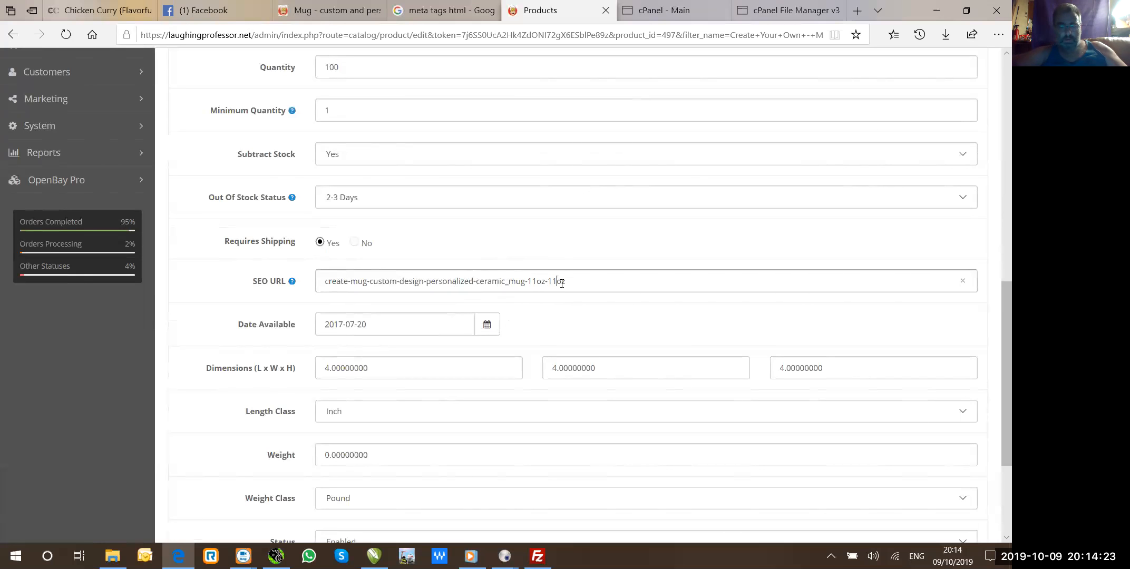
text(_oz-)
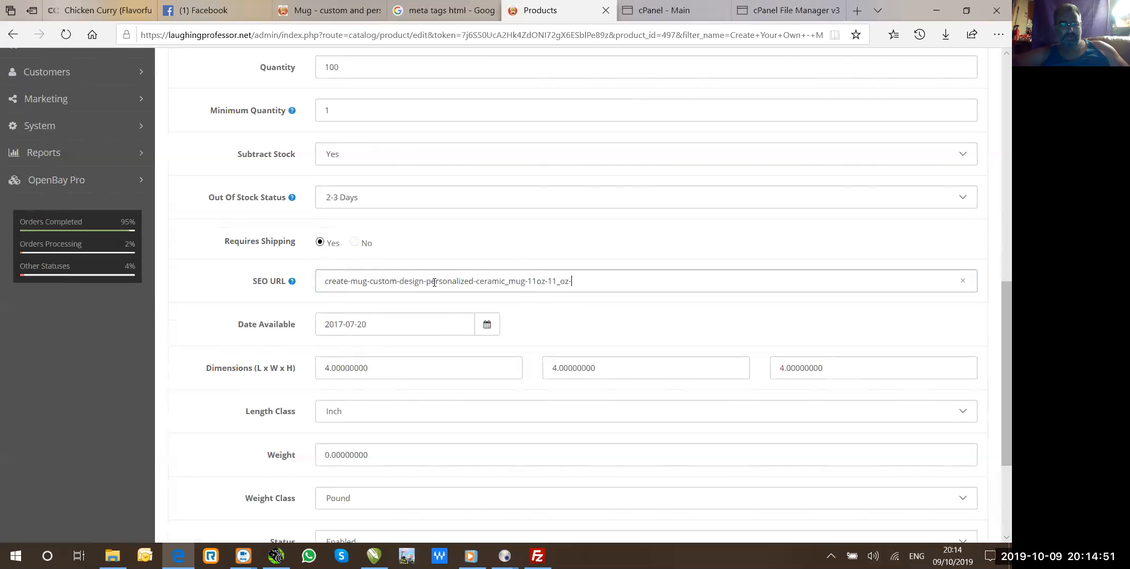
text(personal)
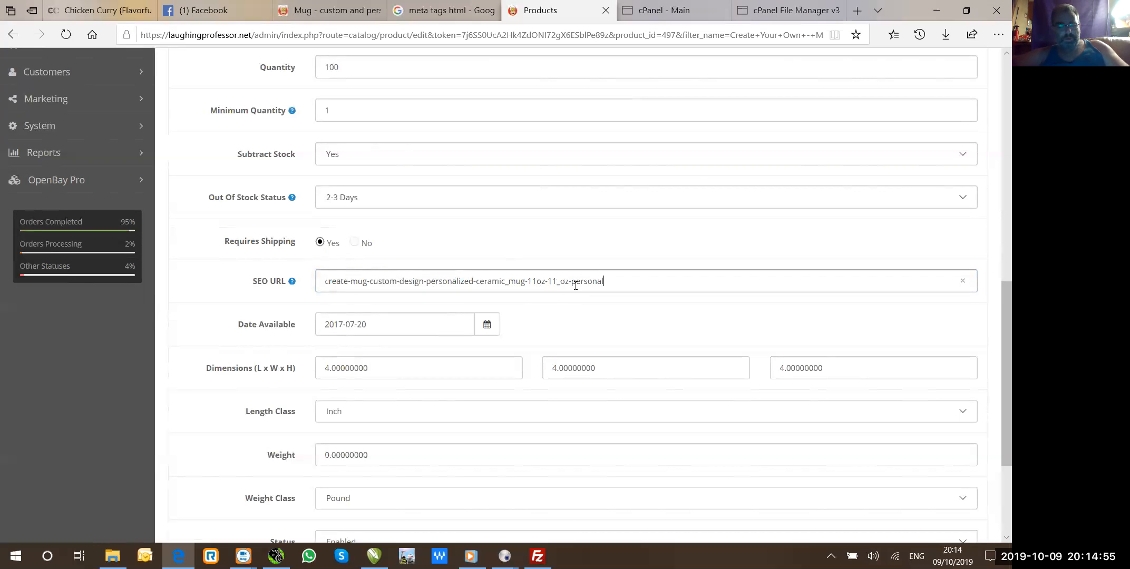
text(ised-)
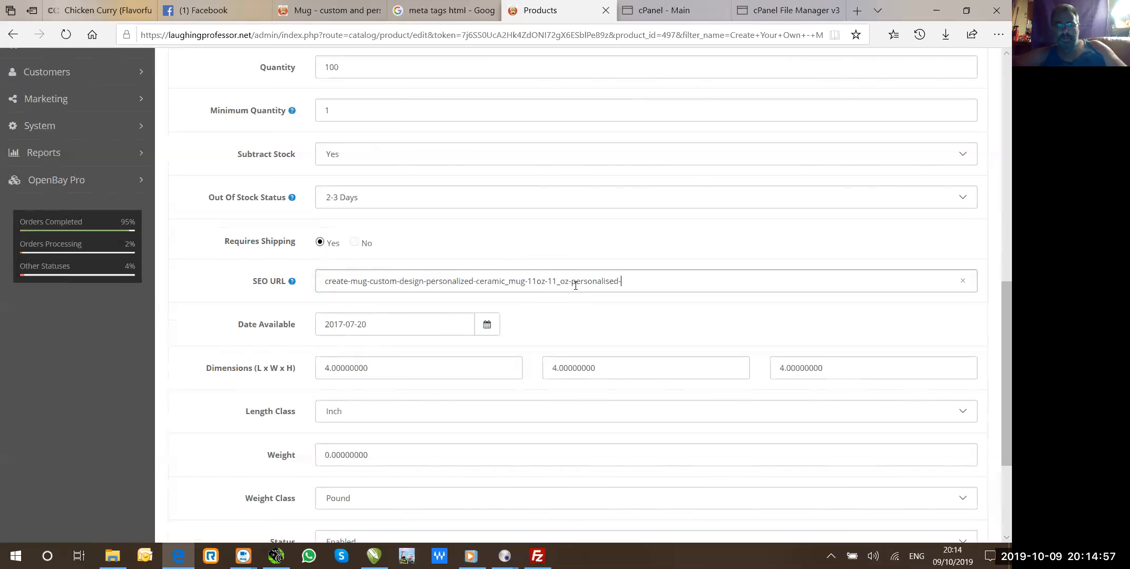
click(459, 291)
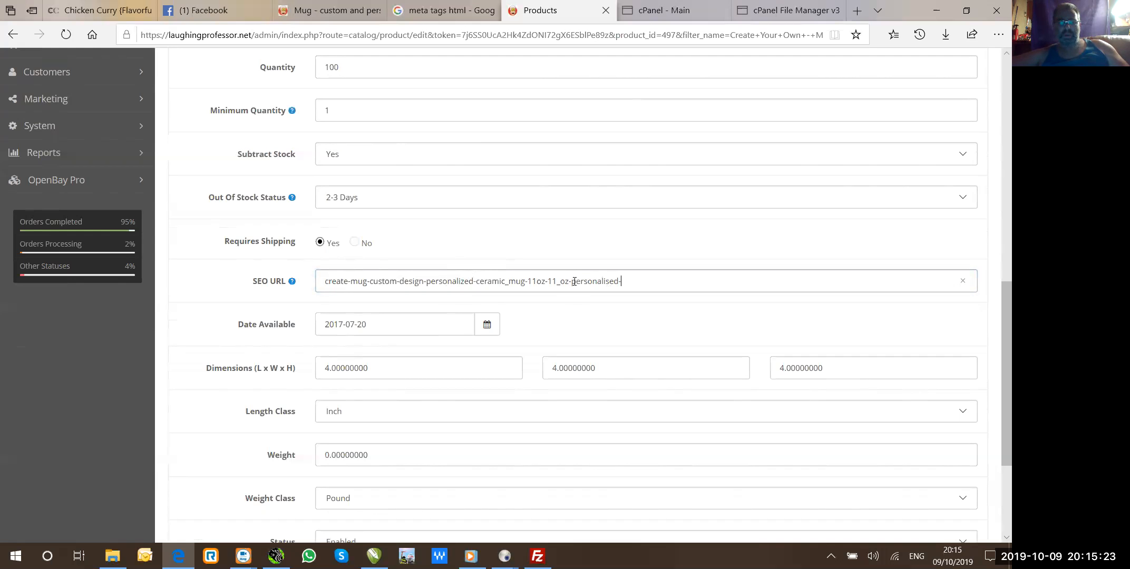
drag(573, 281, 635, 289)
key(BackSpace)
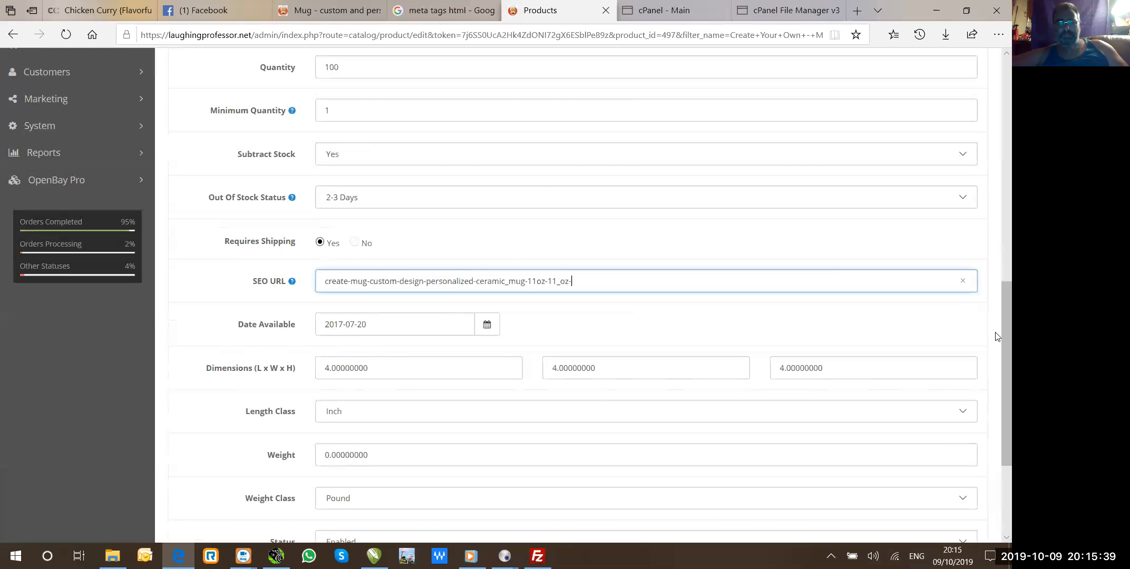
Review the mug's meta tag title, description, keywords and product tags in its general product information.
drag(997, 339, 997, 117)
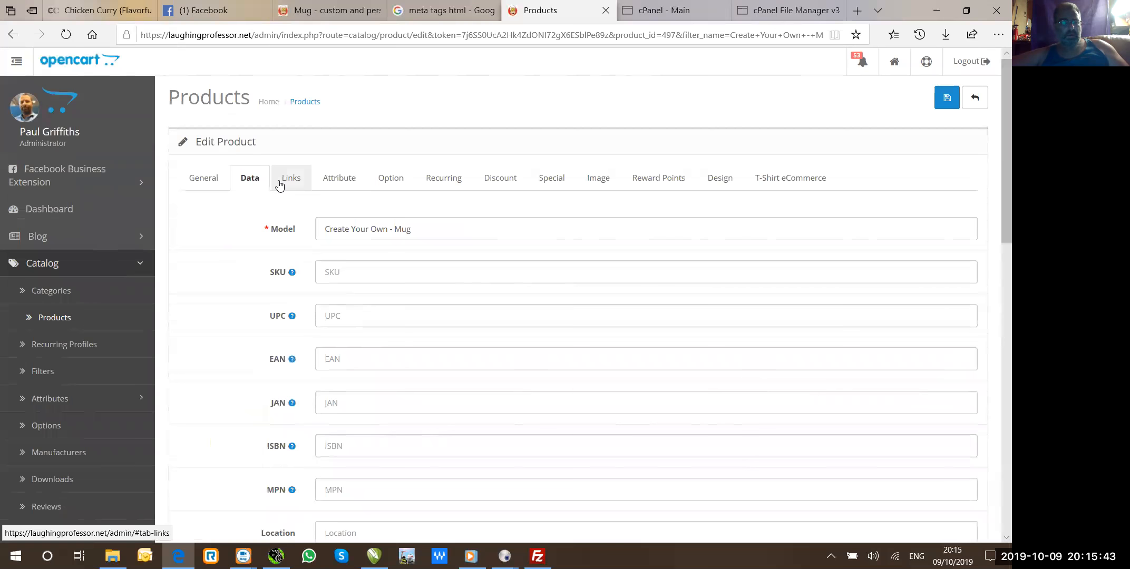
click(204, 180)
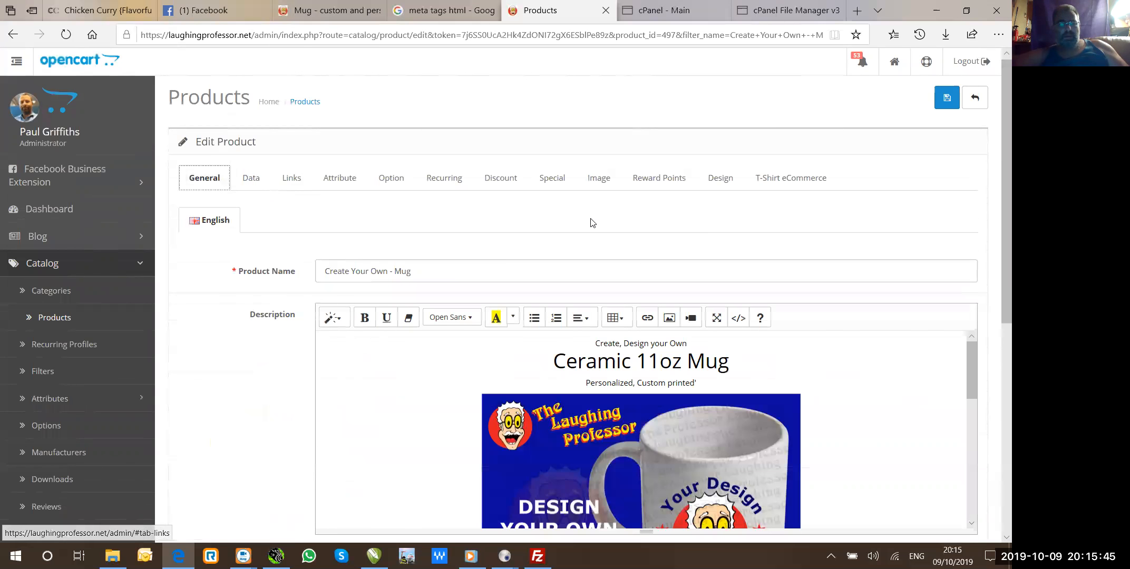
drag(997, 218, 996, 382)
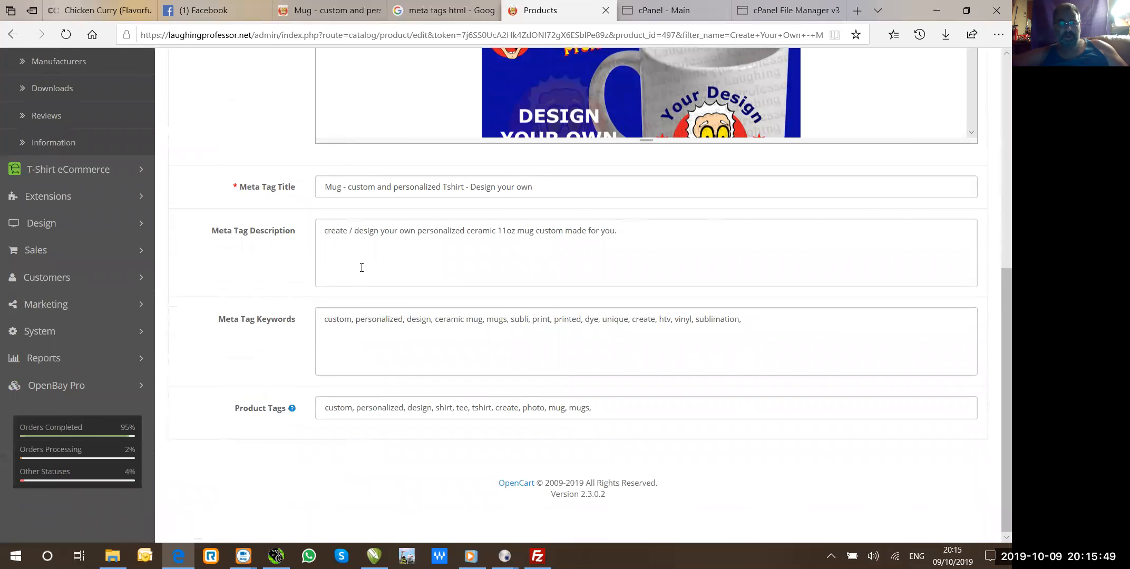
click(616, 411)
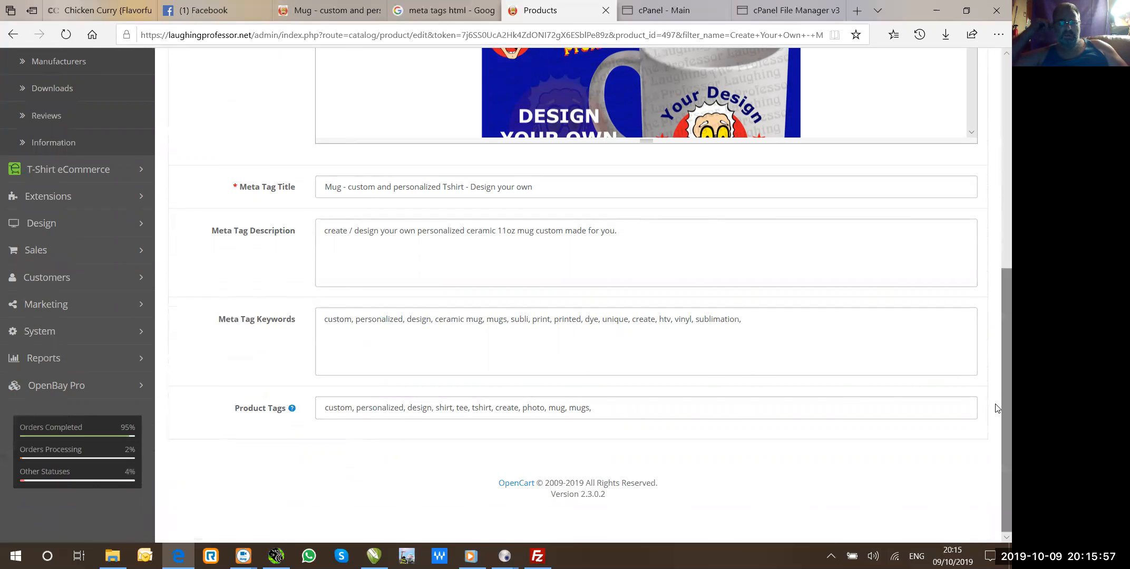
drag(996, 358, 996, 411)
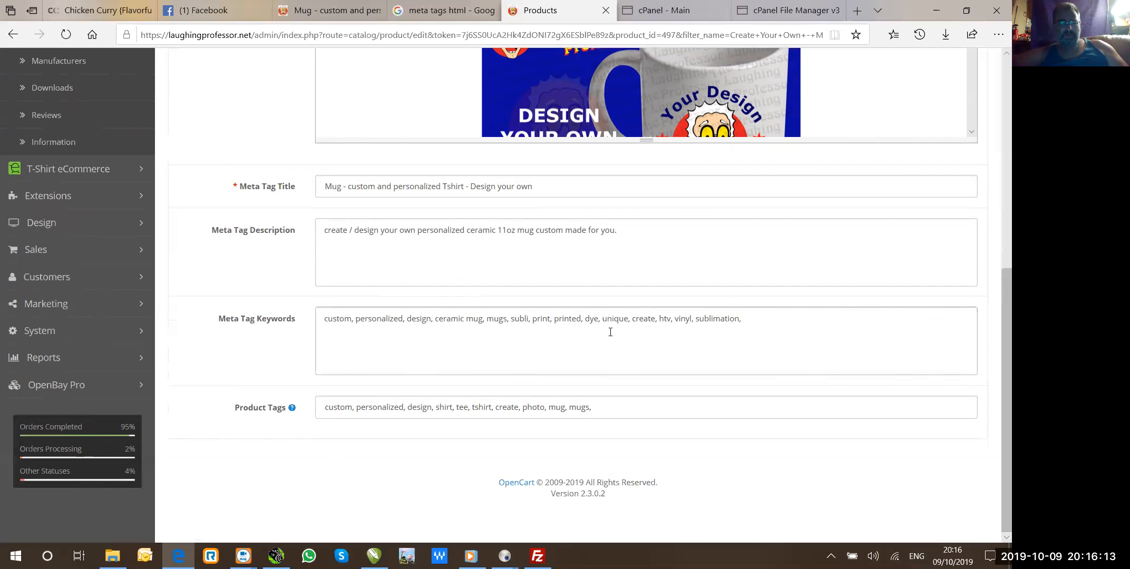
drag(998, 353, 996, 141)
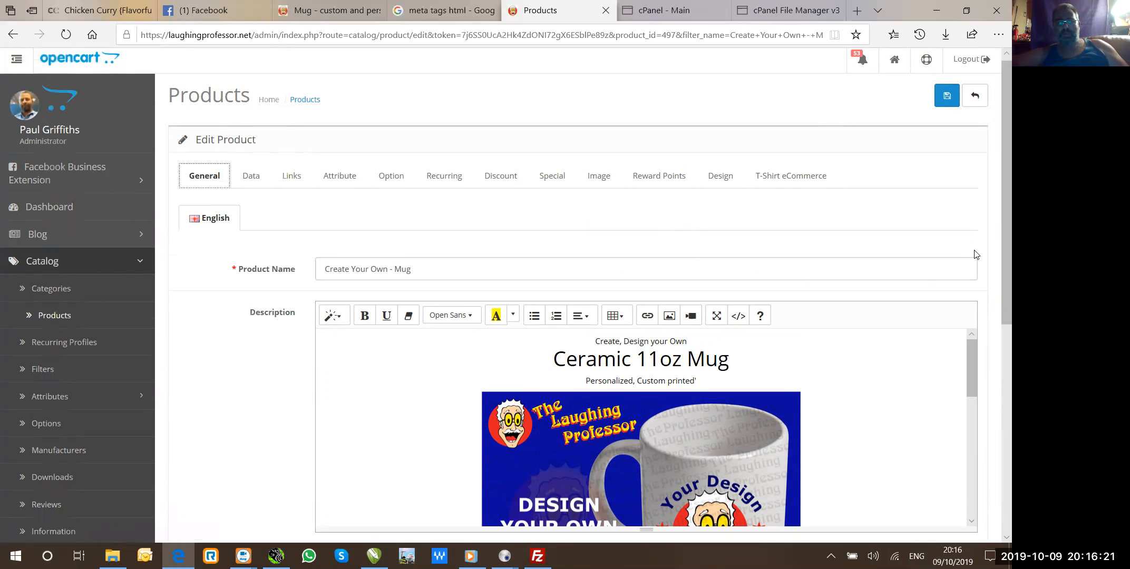
Show the mug description's HTML source and examine the h1 heading around "Ceramic 11oz Mug" and the structured data script at its end.
drag(997, 265, 996, 345)
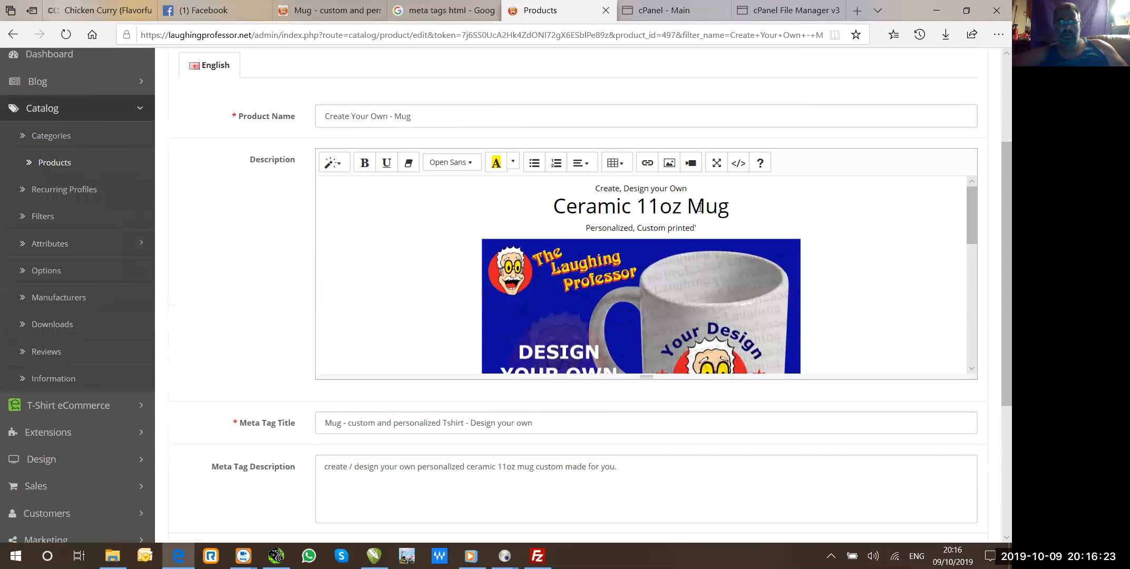
click(736, 167)
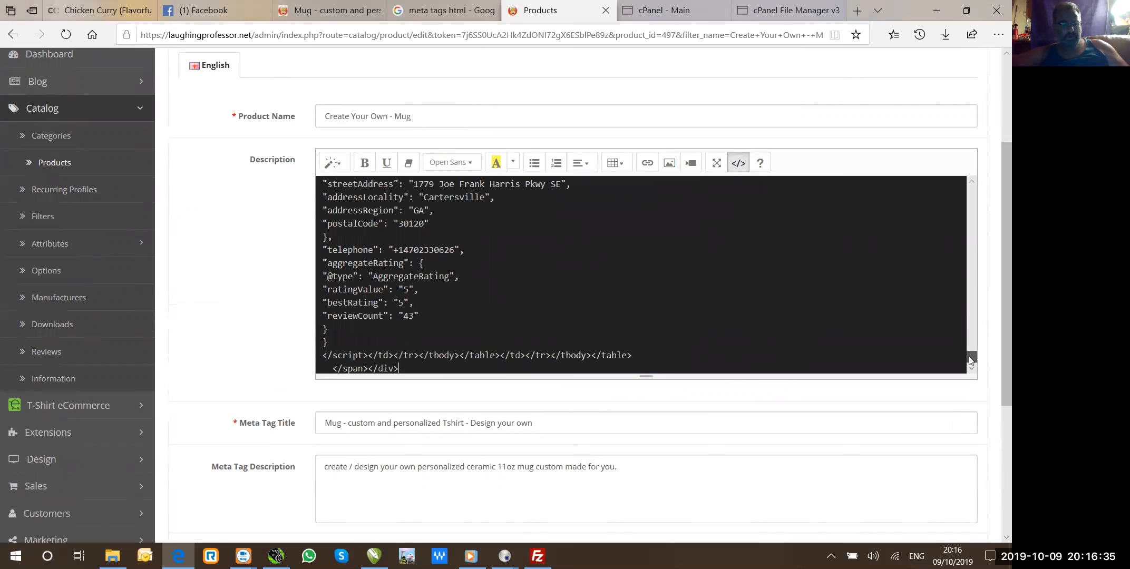
drag(968, 357, 987, 165)
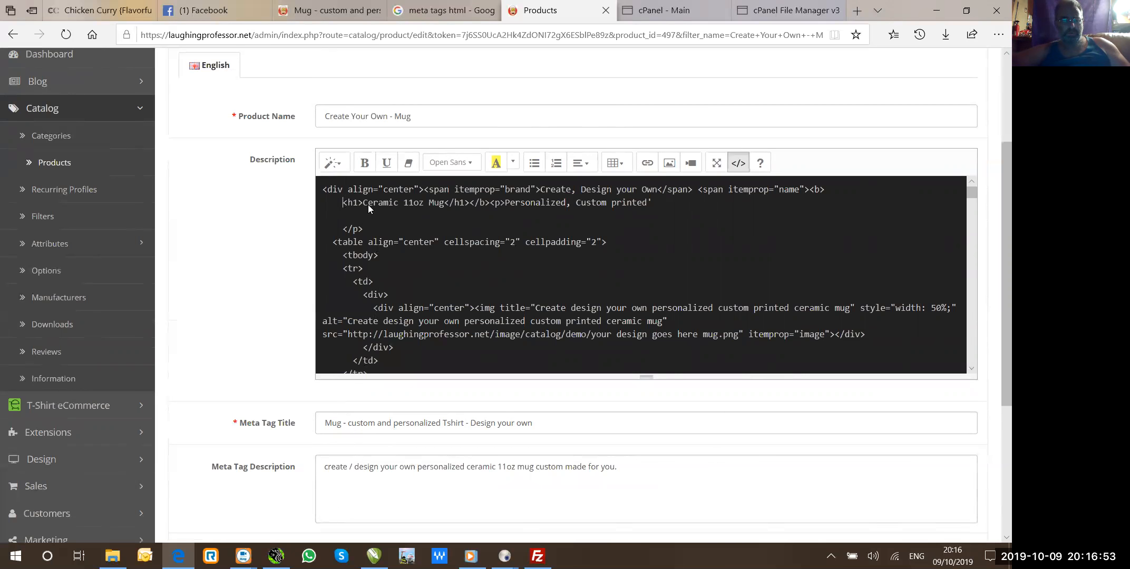
shift+click(468, 202)
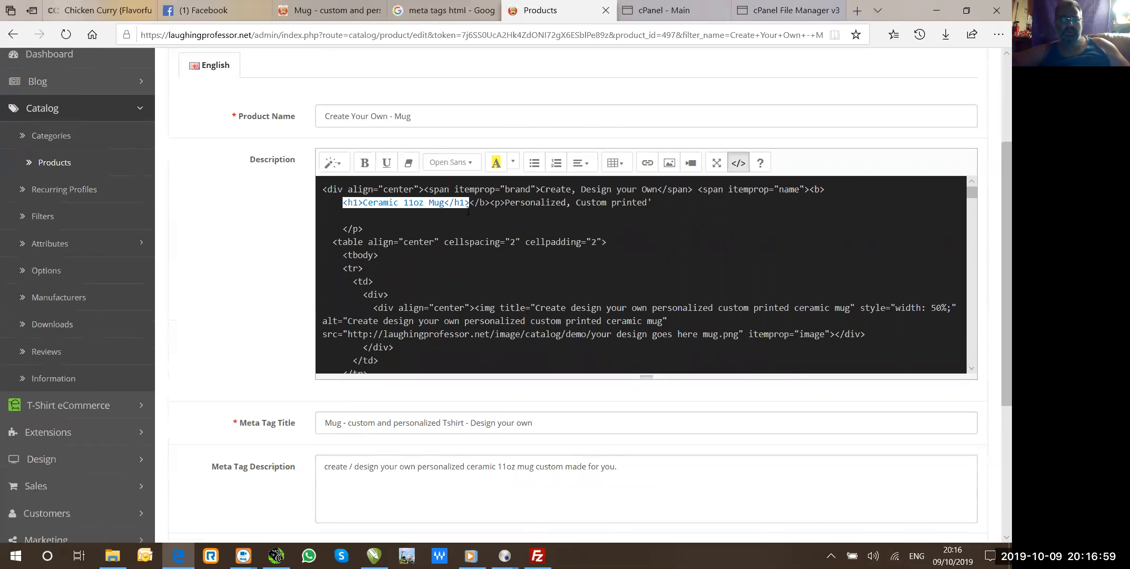
click(334, 205)
drag(342, 202, 362, 205)
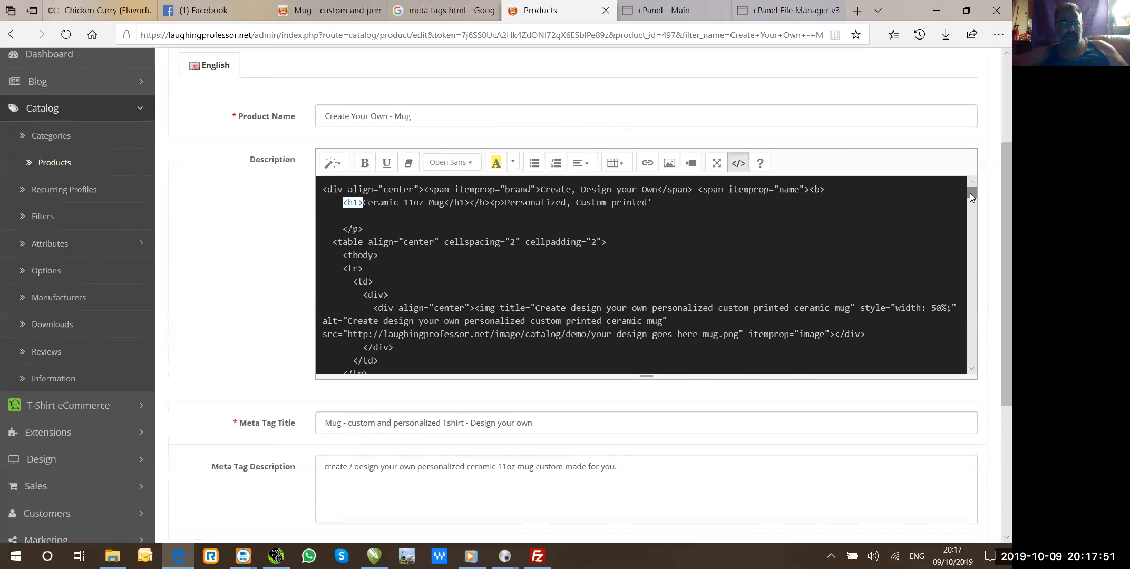
drag(970, 194, 972, 370)
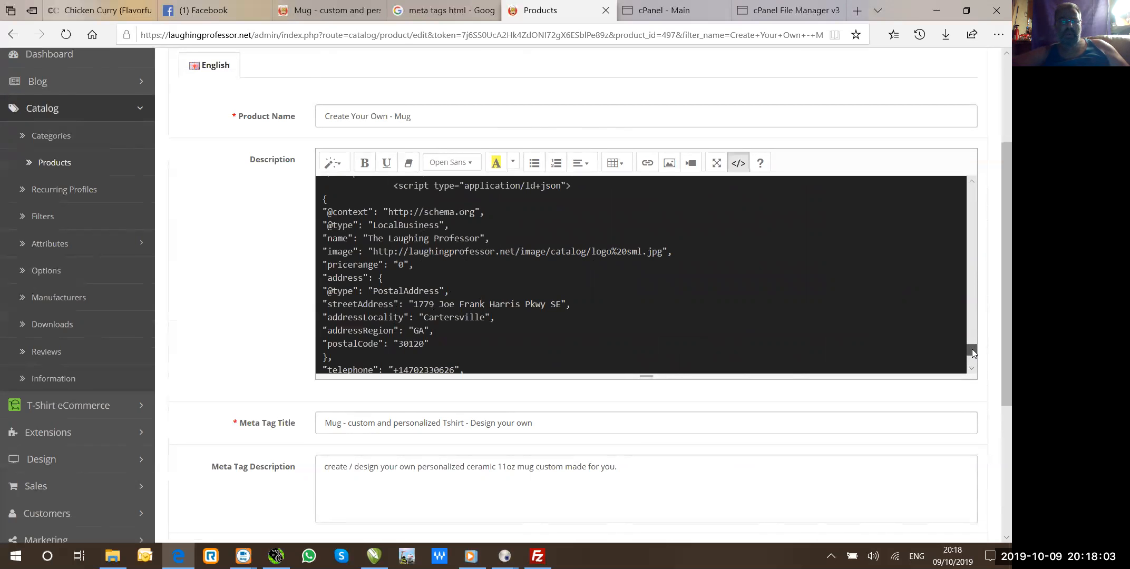
drag(972, 349, 982, 178)
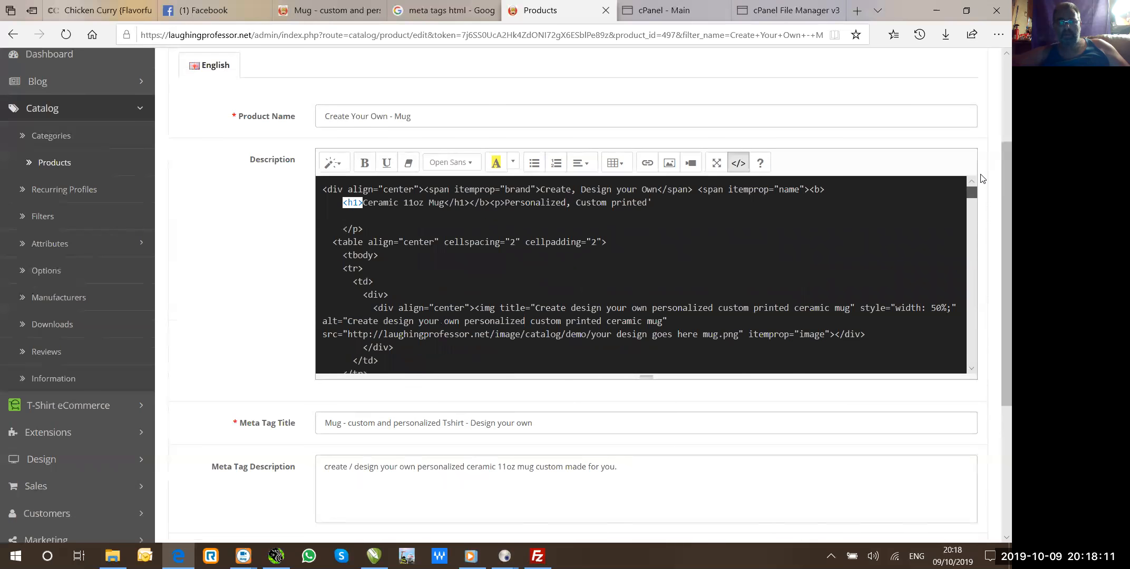
Compare the "Ceramic 11oz Mug" heading in the formatted description with its h1 tag in the HTML source.
click(738, 168)
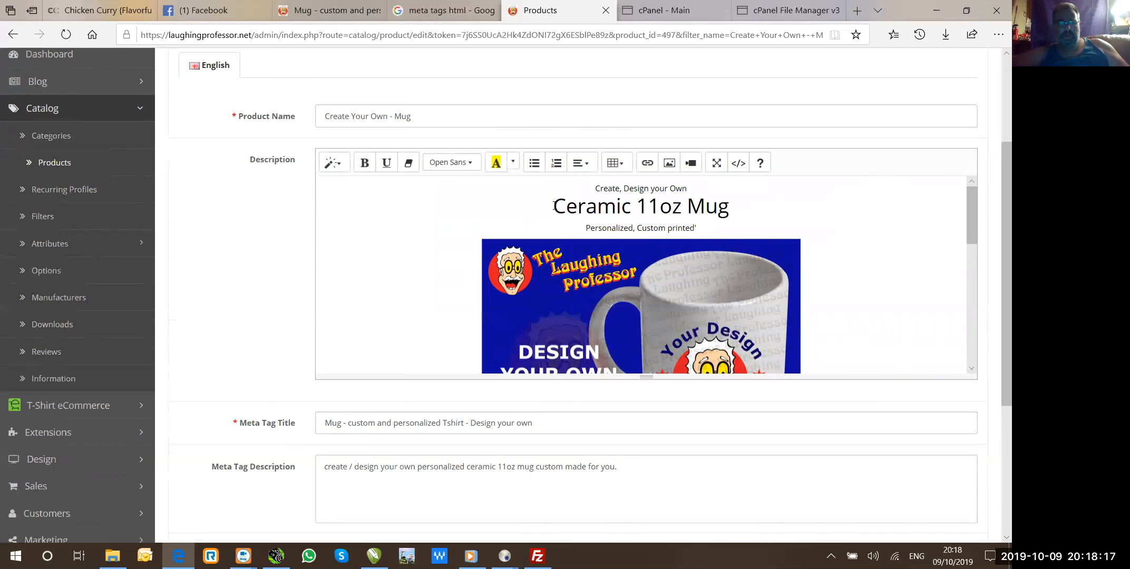
drag(553, 206, 731, 208)
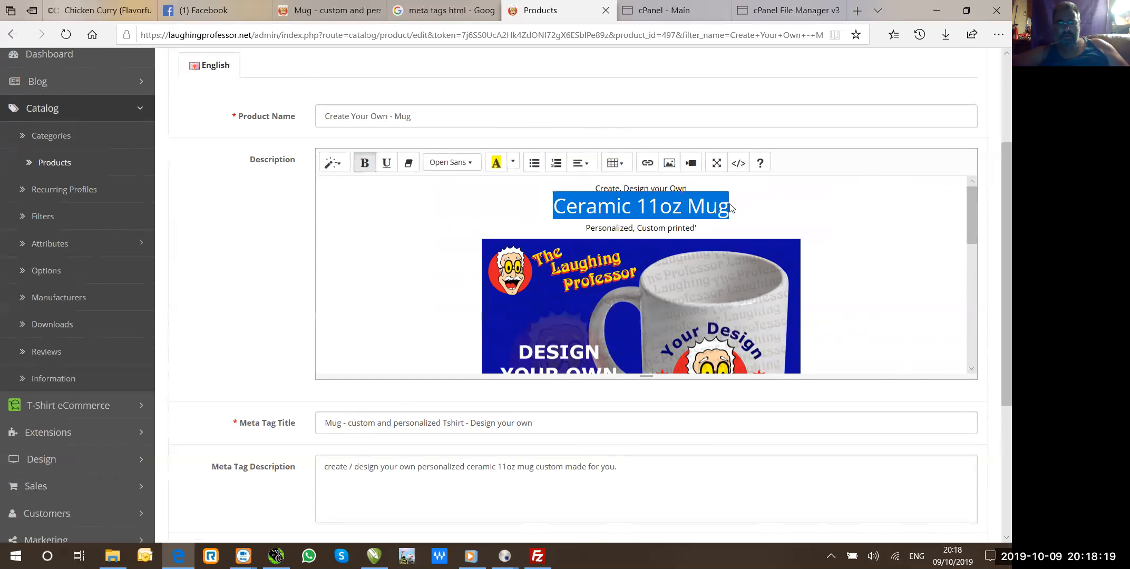
click(731, 208)
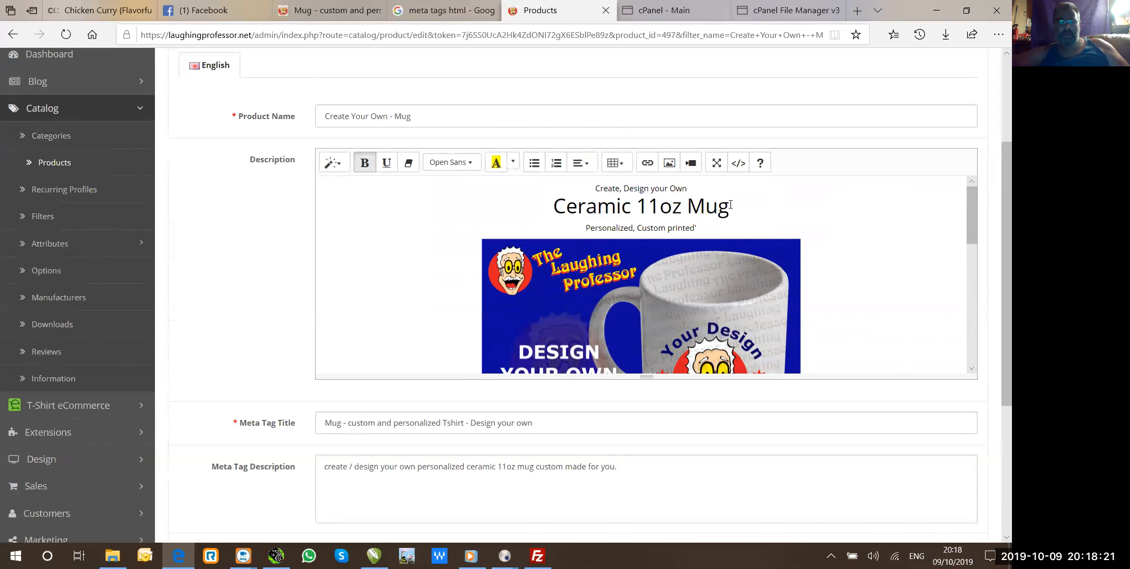
click(557, 205)
click(738, 163)
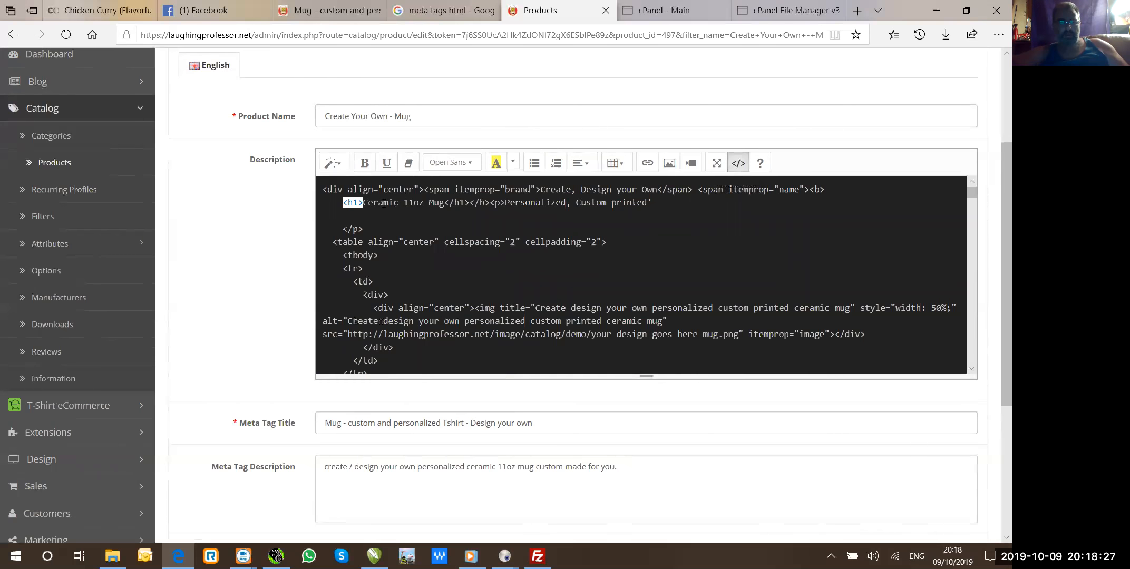
click(367, 204)
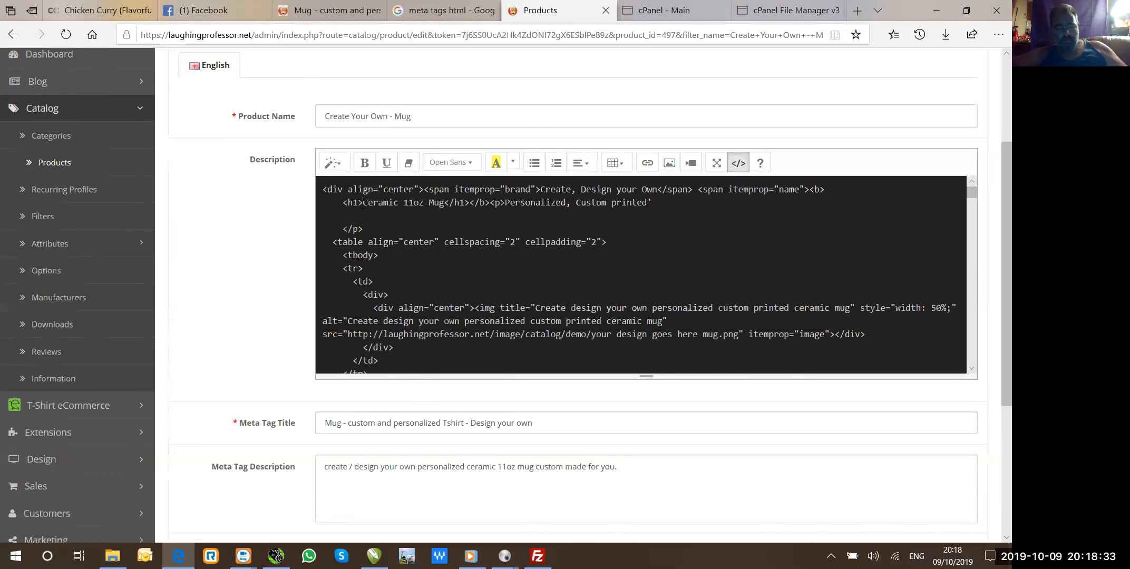
Close the product editing page and log in to laughingprofessor.net/admin in a new browser tab with the prefilled credentials.
key(ctrl+w)
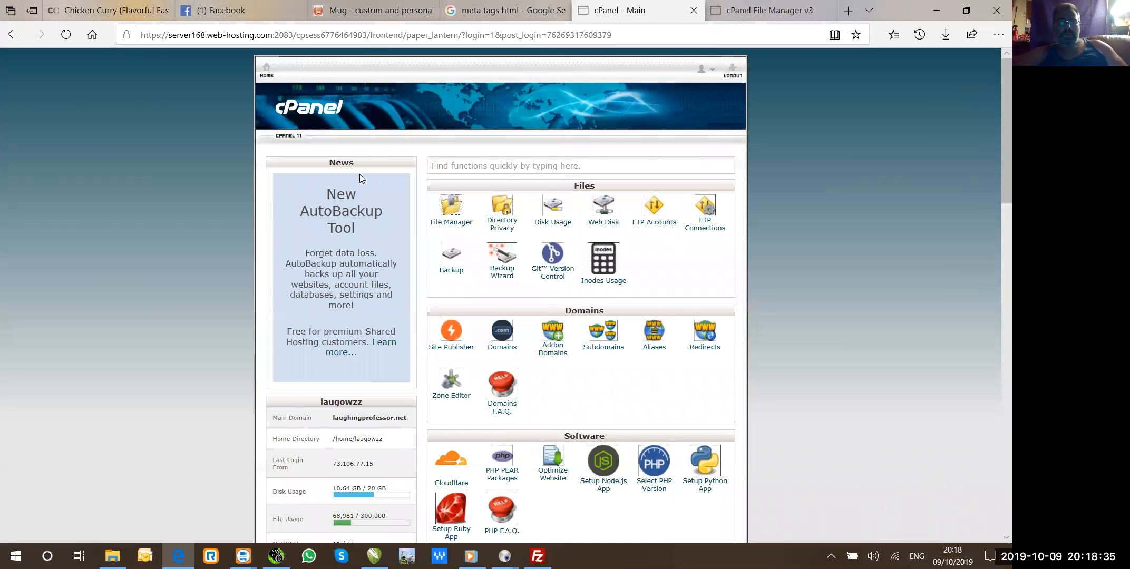
click(373, 11)
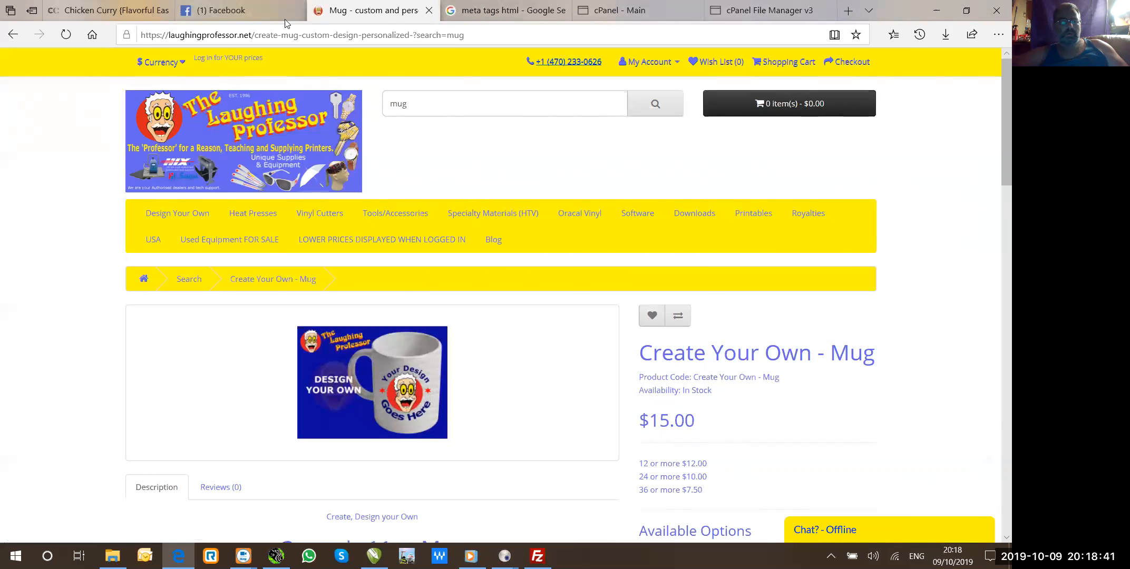
click(847, 12)
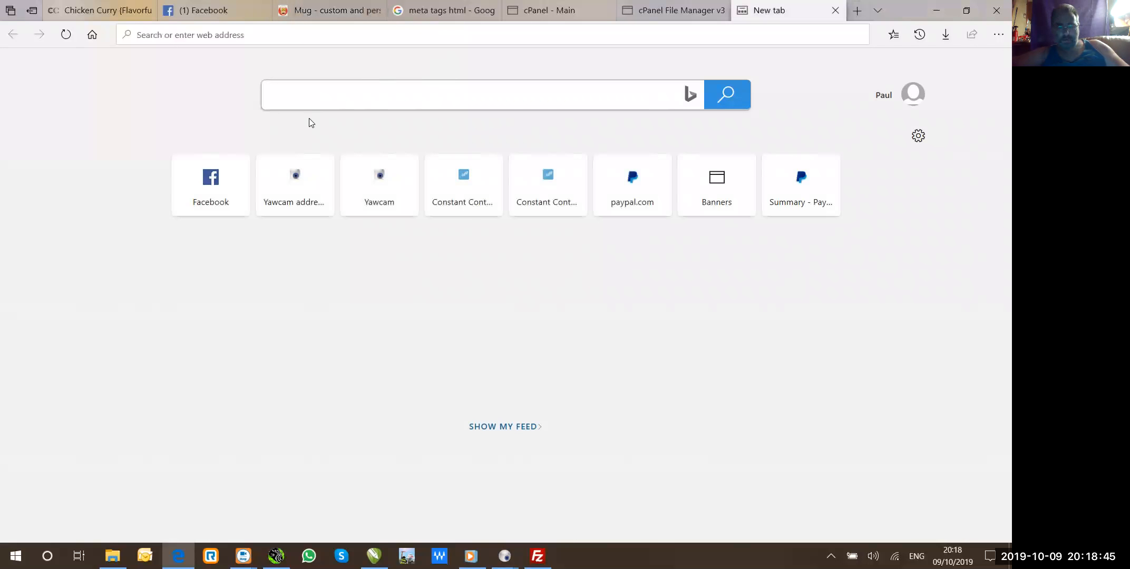
text(laughingprofessor.net/)
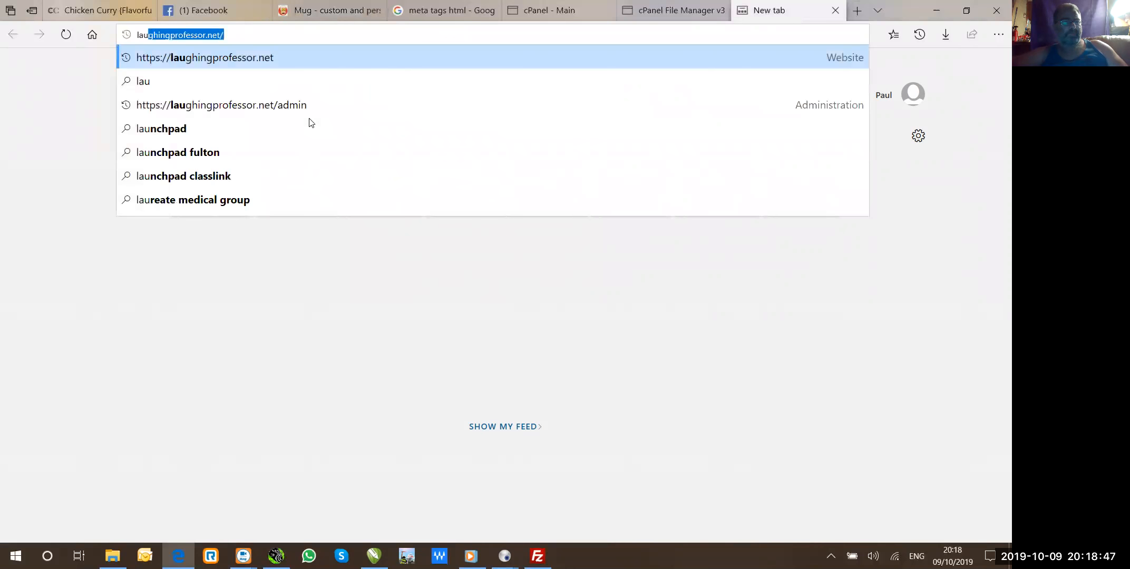
key(Right)
click(278, 109)
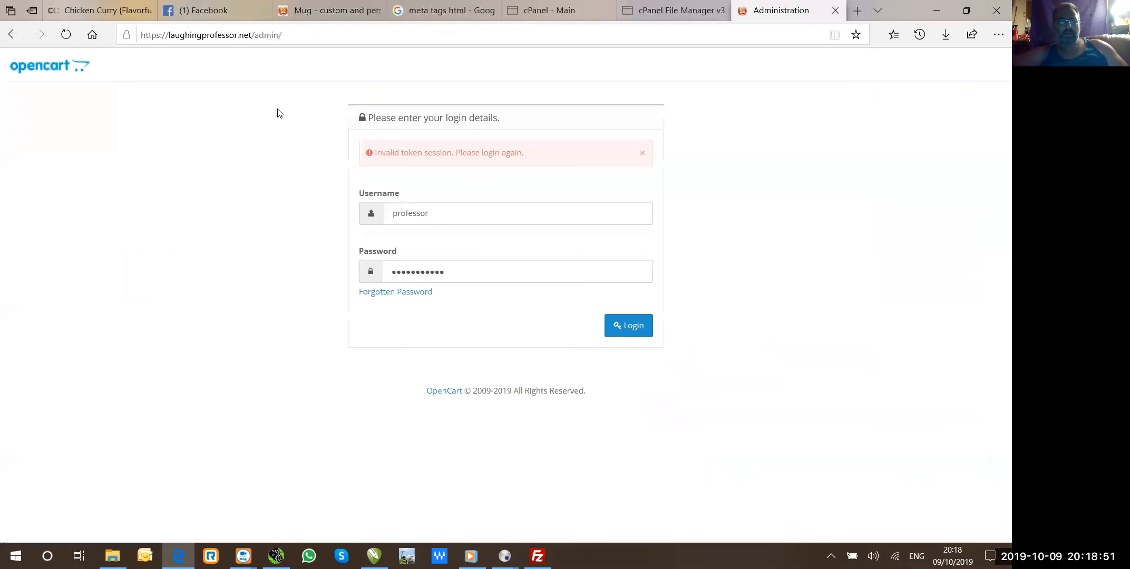
click(627, 332)
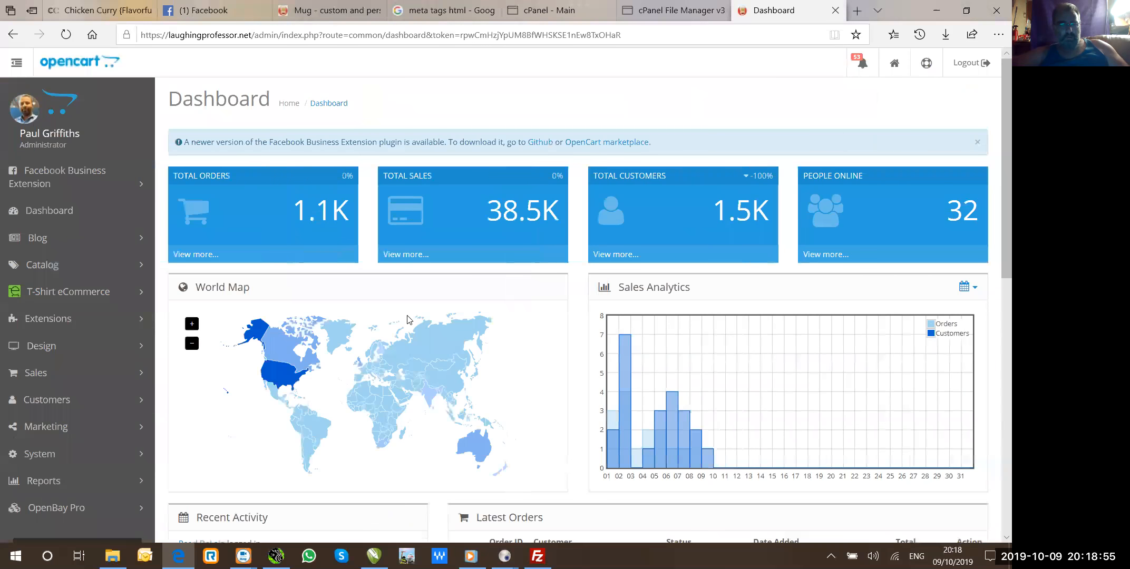
Open the catalog's product list and filter it by the product name "Create Your Own - Mug".
click(38, 268)
click(43, 319)
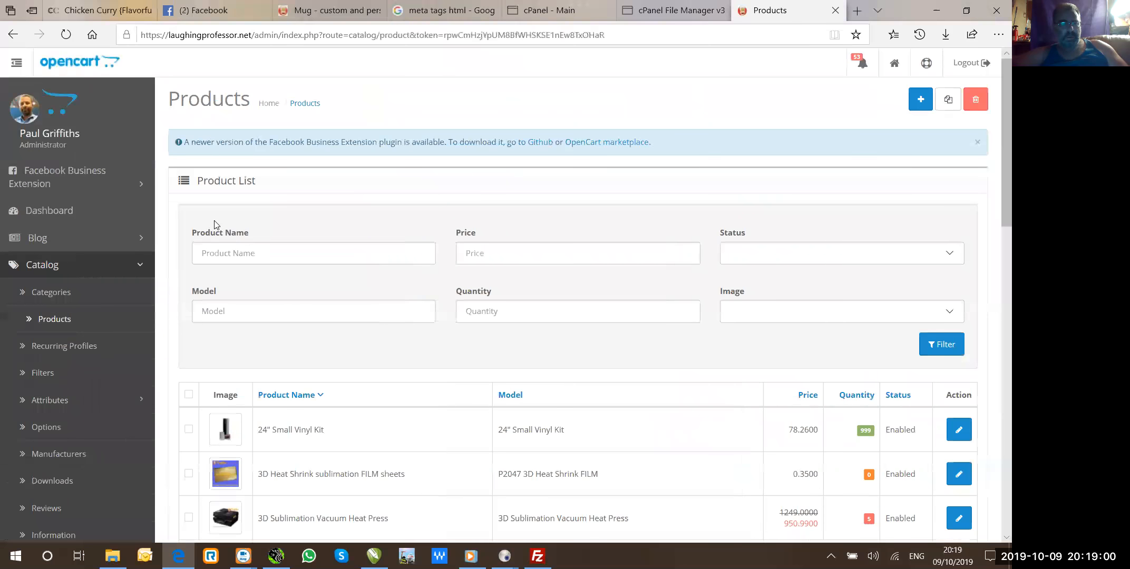
click(227, 252)
text(creat)
click(230, 277)
click(935, 345)
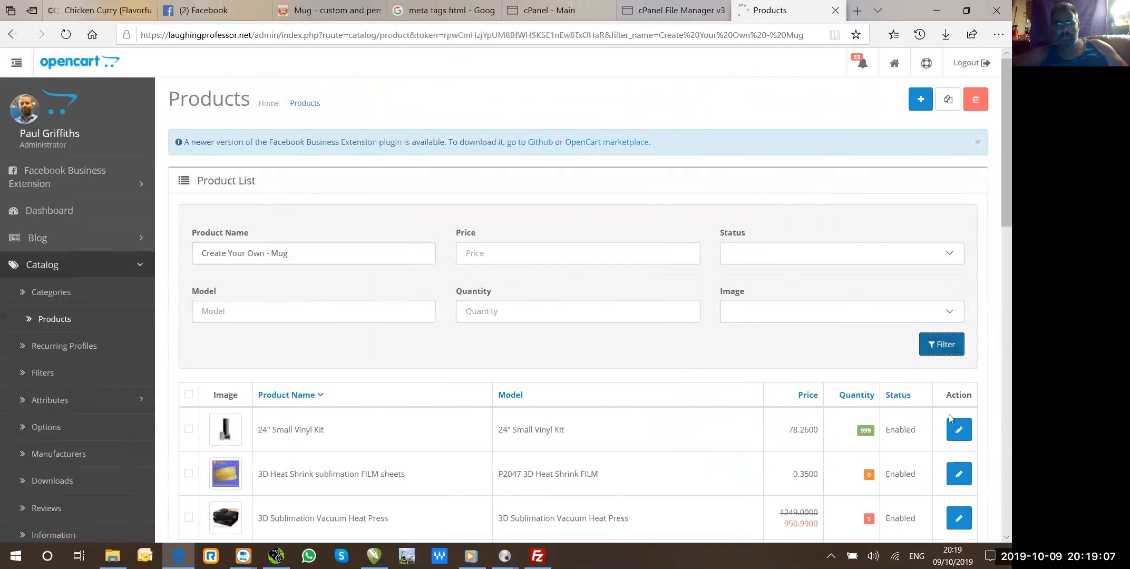
Open the first listed product for editing and show its general details.
click(955, 429)
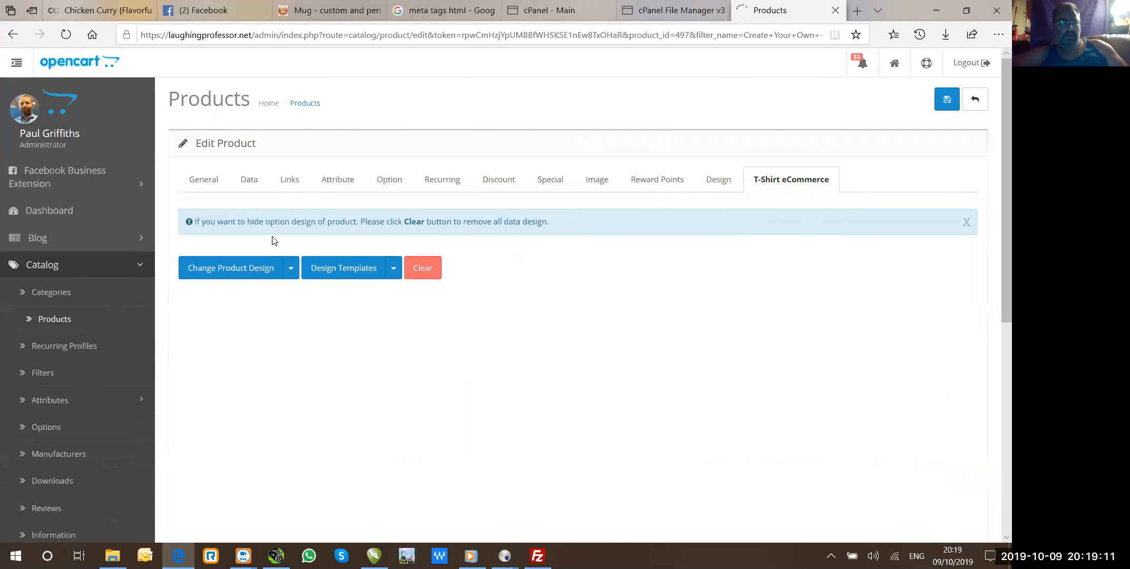
click(248, 181)
click(213, 181)
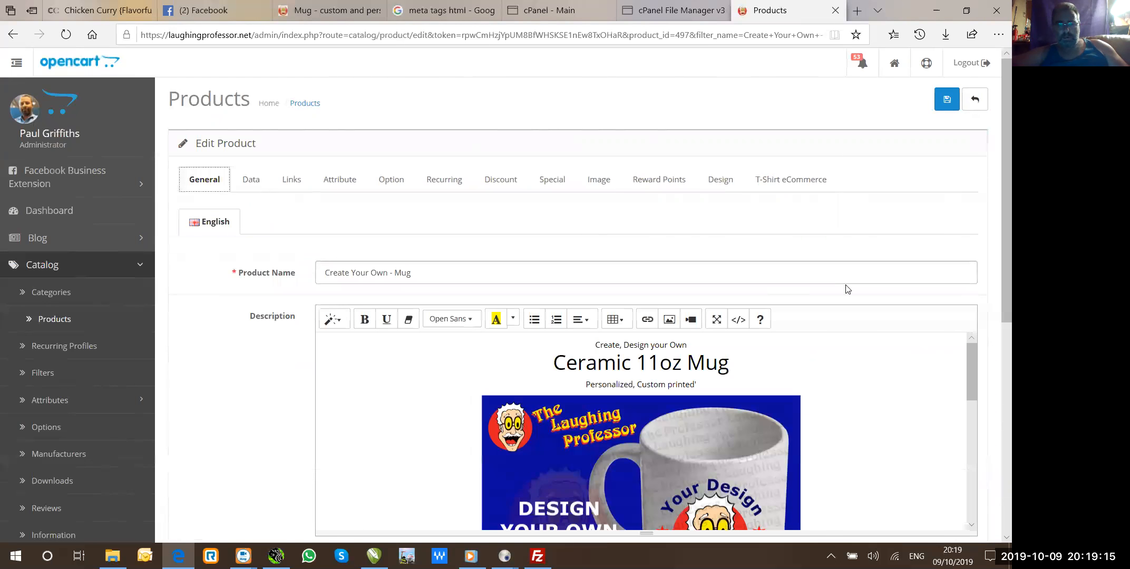
Insert "White" before "Ceramic 11oz Mug" in the h1 heading of the description's HTML source and return to the formatted view.
click(737, 320)
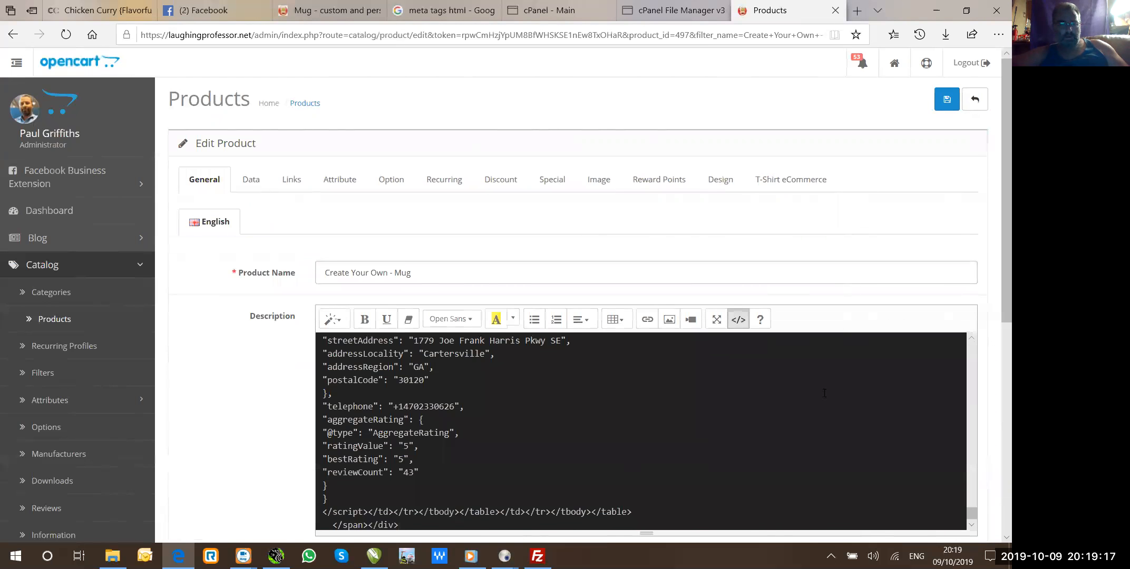
drag(971, 514, 971, 348)
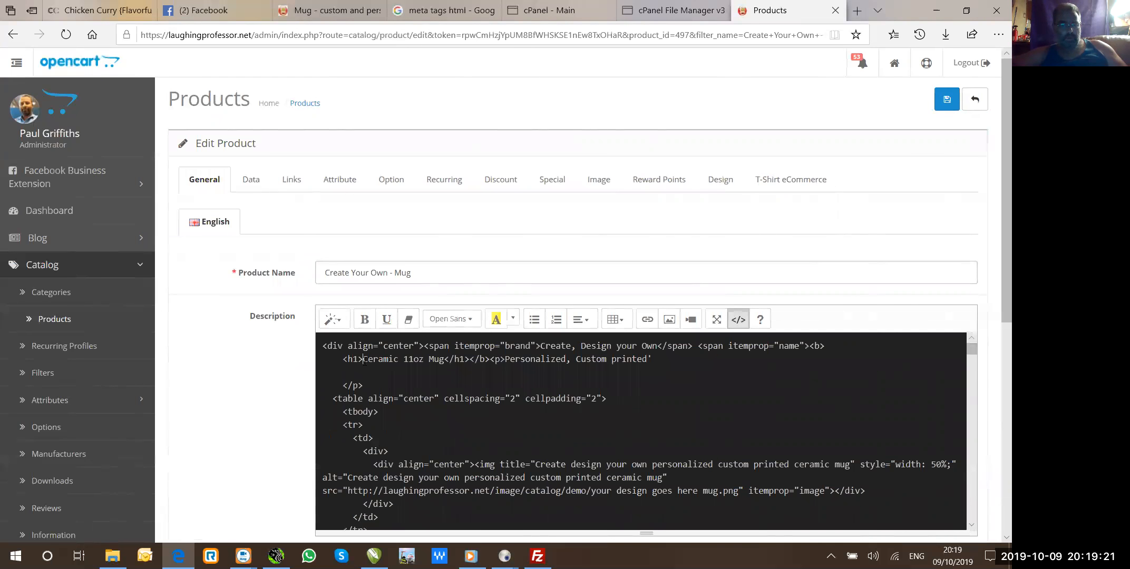
text(White)
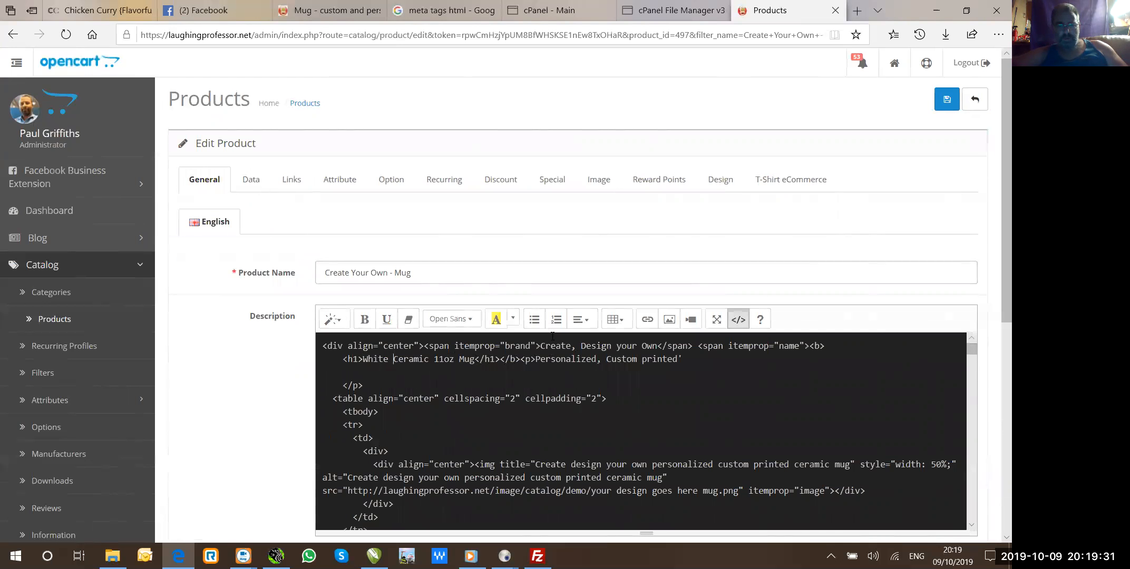
click(733, 323)
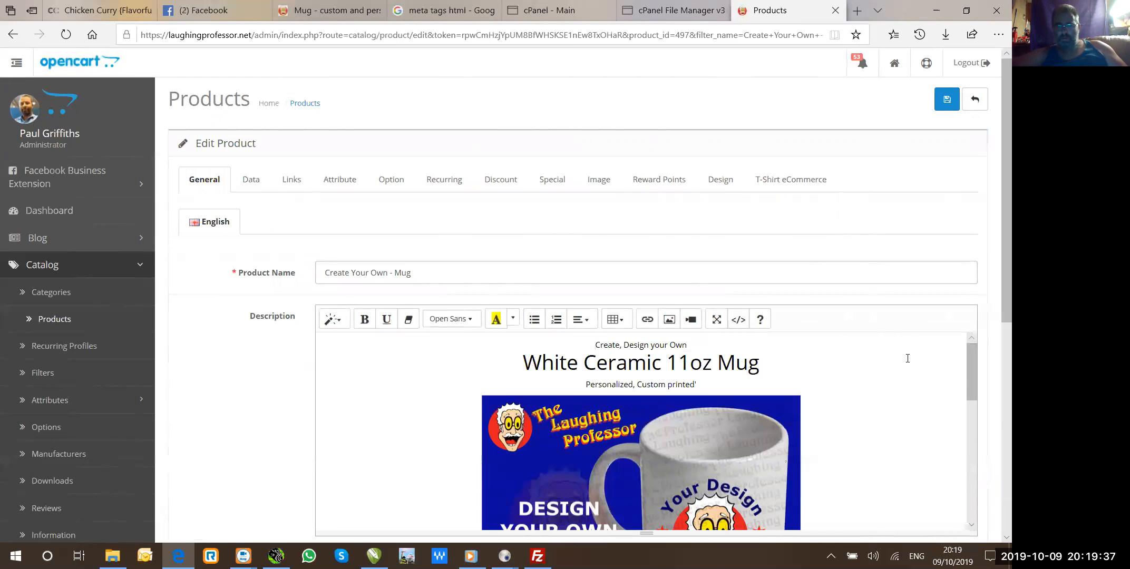
Review the formatted description, including the product number, pricing, availability and condition lines below the mug image.
scroll(997, 322, down, 3)
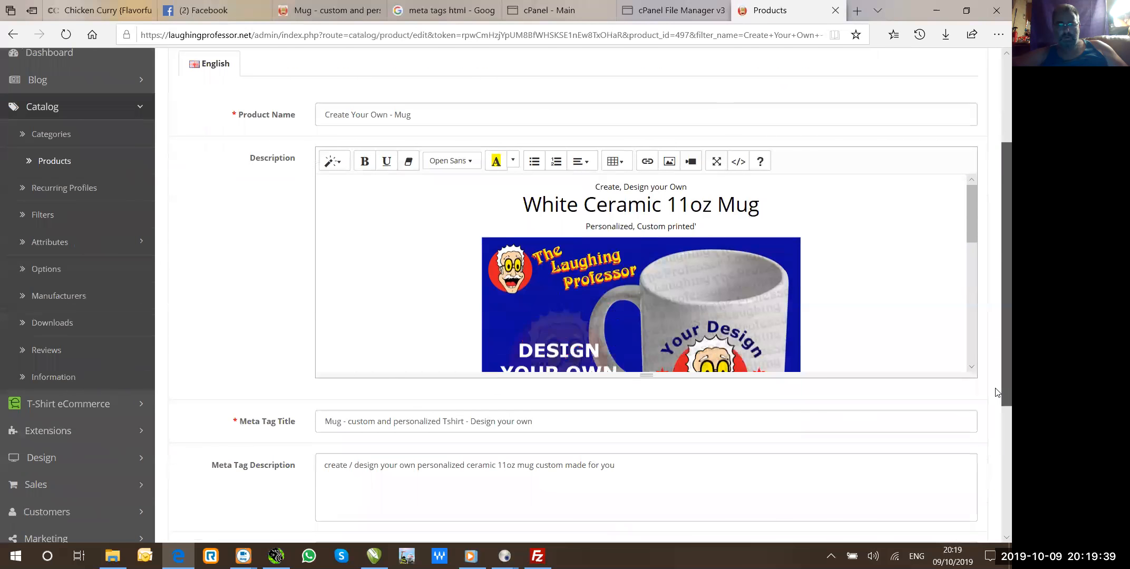
drag(969, 232, 968, 306)
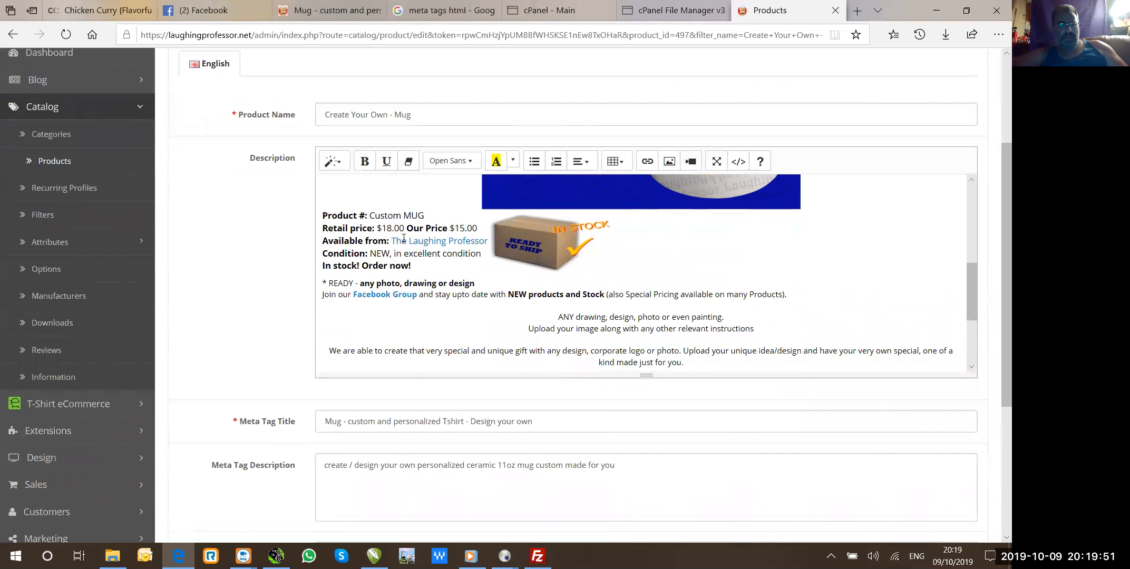
click(366, 218)
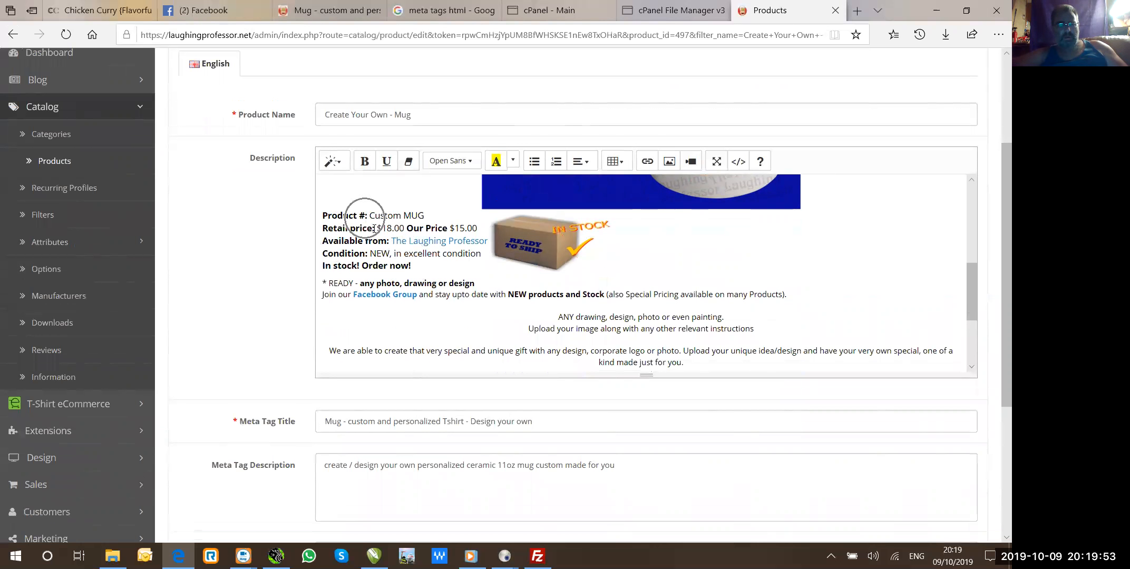
click(398, 252)
drag(971, 295, 998, 190)
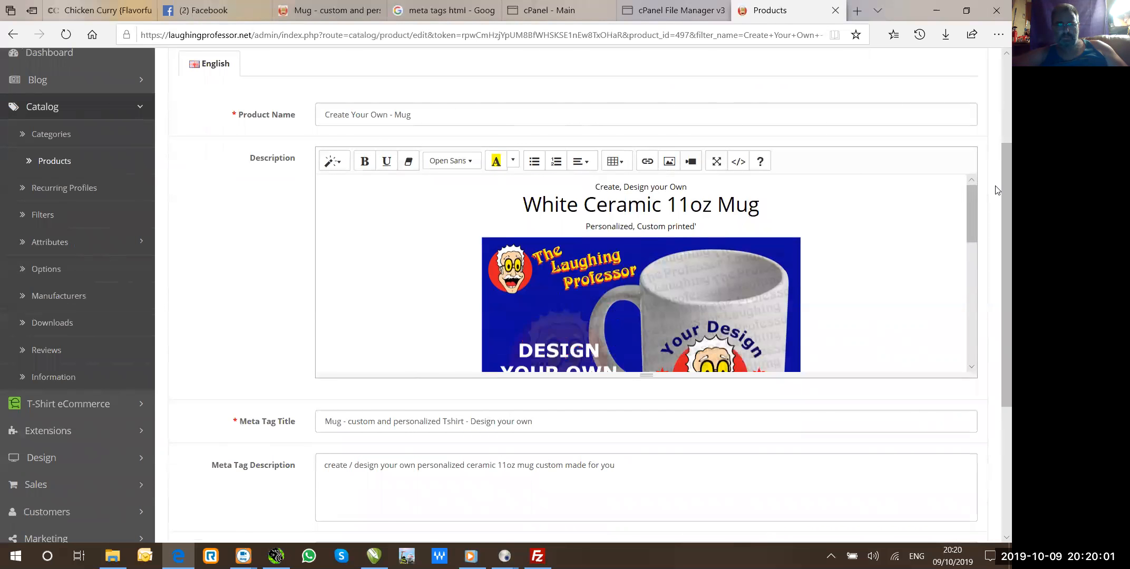
Examine the product tags alongside the mug's meta tag title, description and keywords.
drag(996, 230, 997, 388)
click(706, 404)
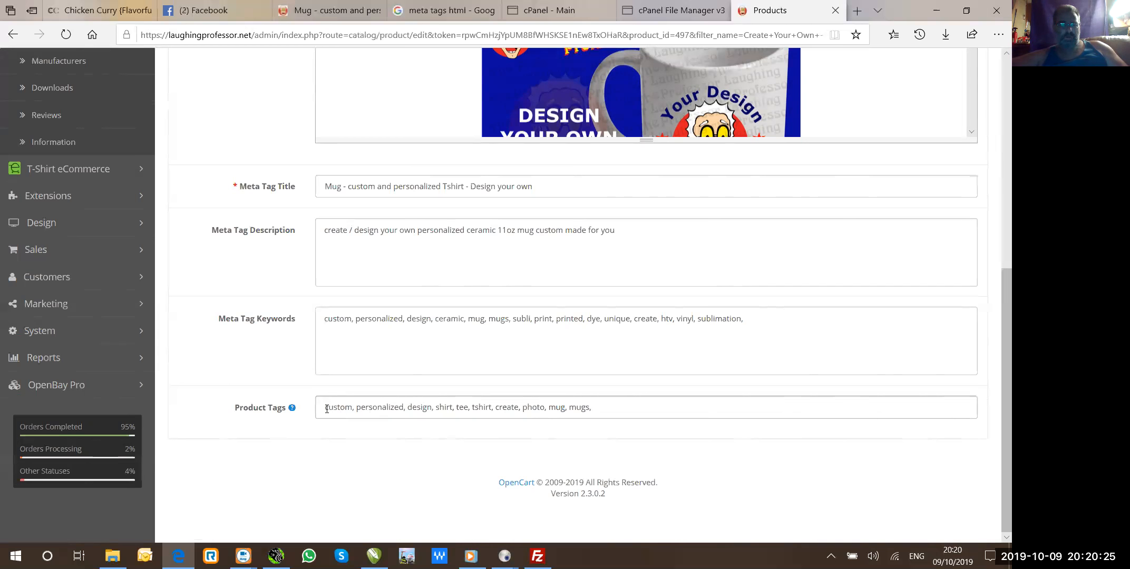
drag(327, 409, 622, 411)
click(453, 412)
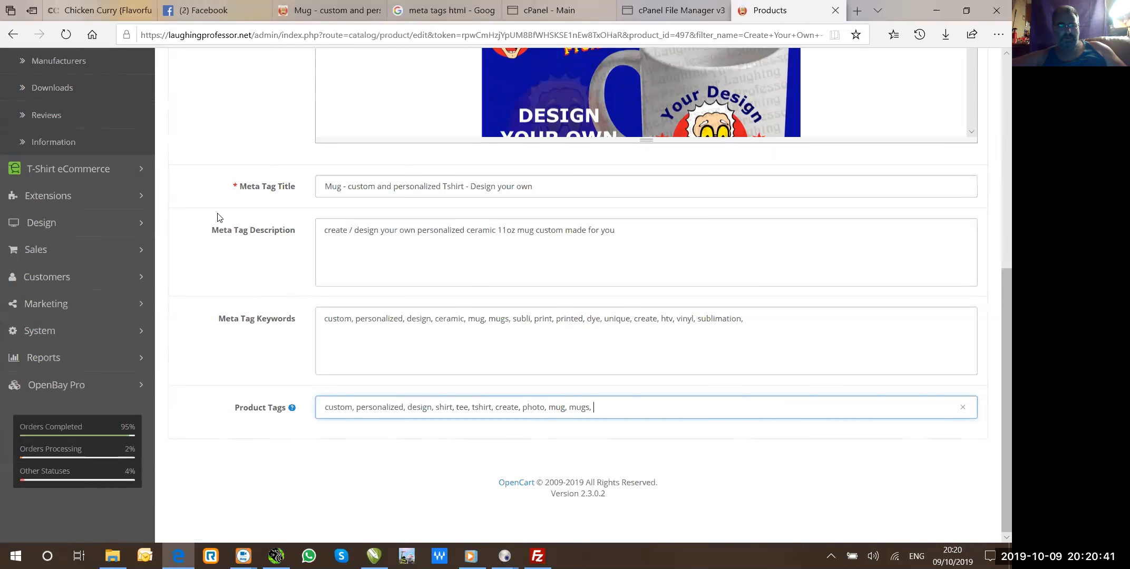
click(237, 306)
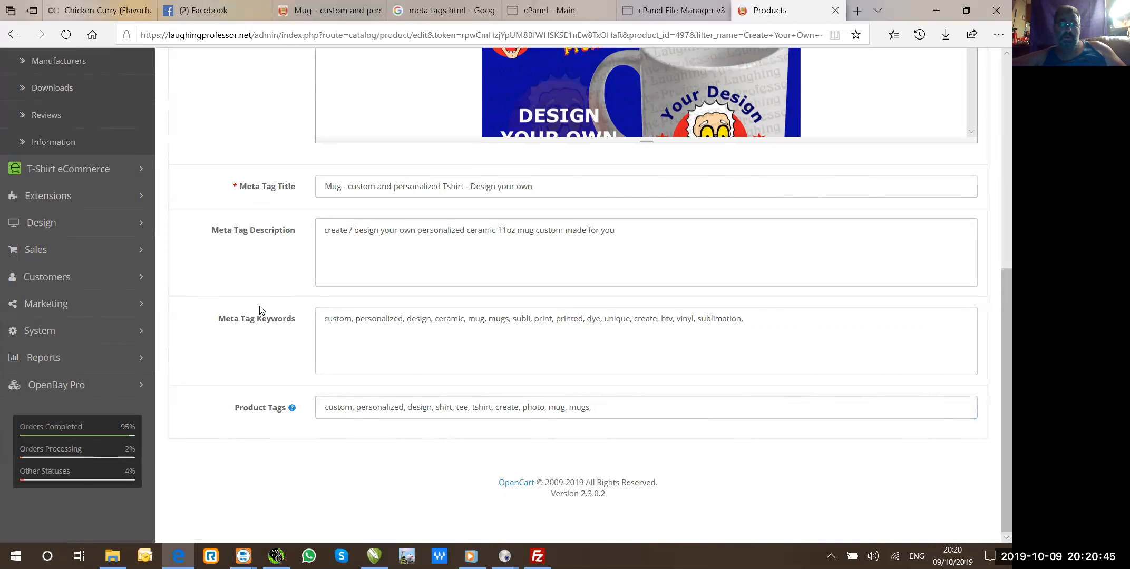
Remove "htv" and "vinyl" from the meta tag keywords.
click(459, 325)
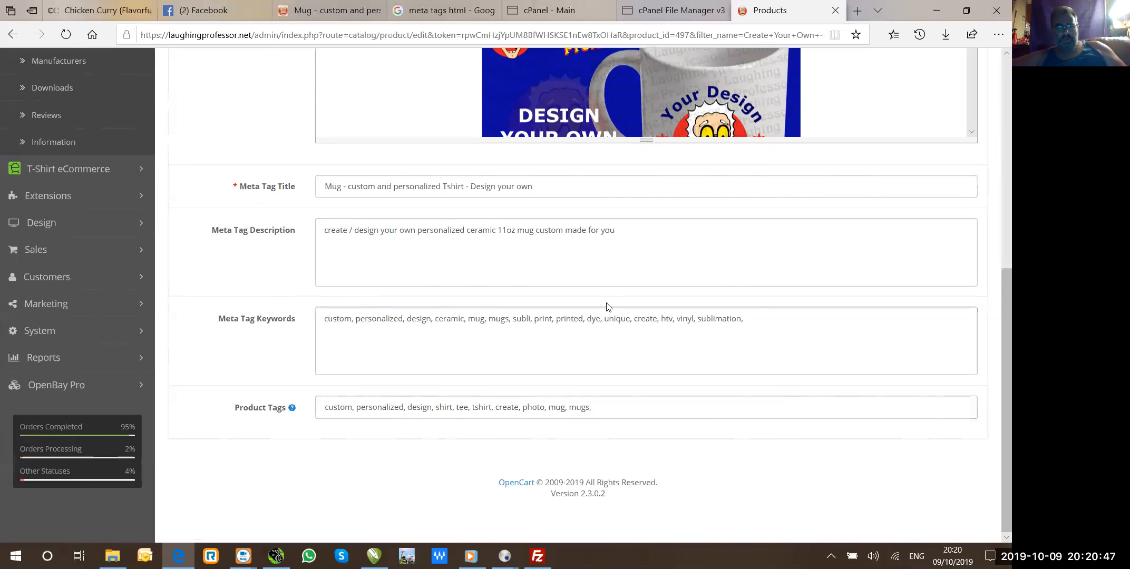
click(701, 269)
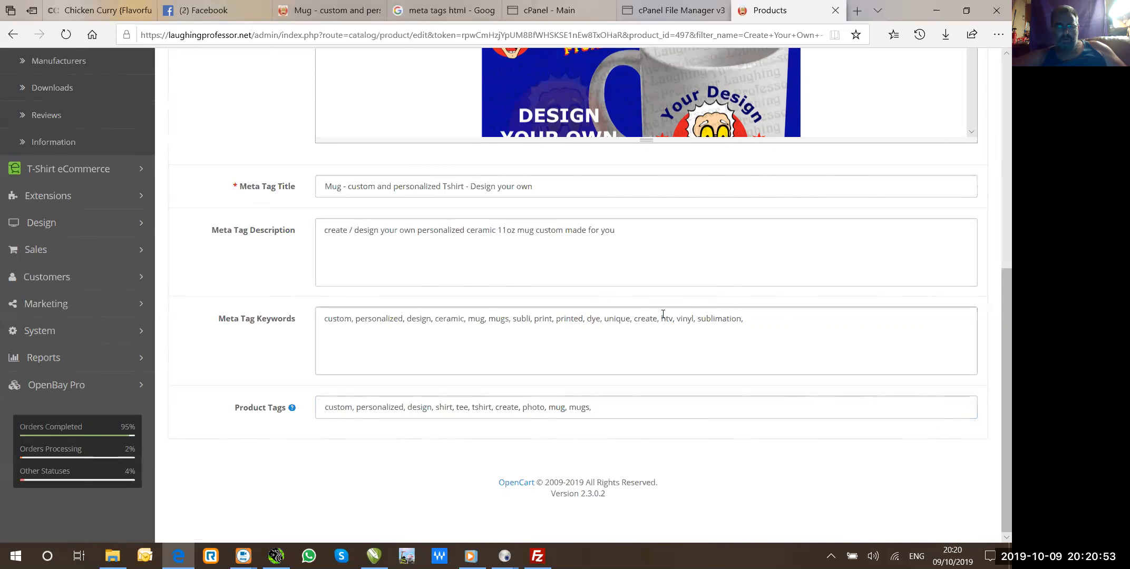
key(BackSpace)
key(BackSpace)
key(BackSpace)
key(BackSpace)
key(BackSpace)
key(BackSpace)
key(BackSpace)
key(BackSpace)
key(BackSpace)
key(BackSpace)
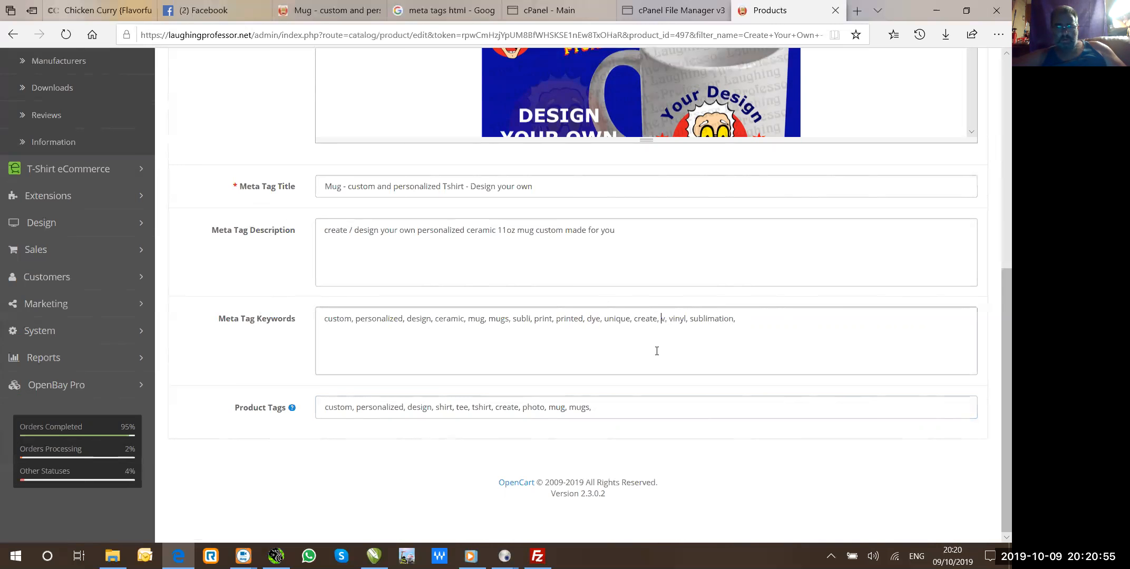
key(BackSpace)
key(BackSpace)
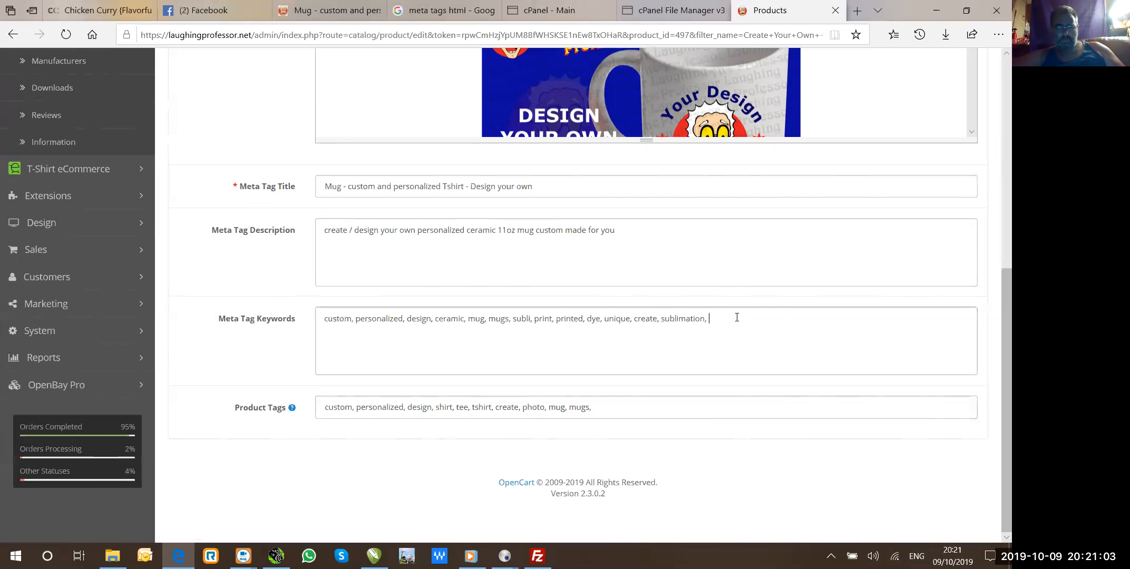
Append "heat press, safe, microwave, dishwashers," to the end of the meta tag keywords.
text(at press,)
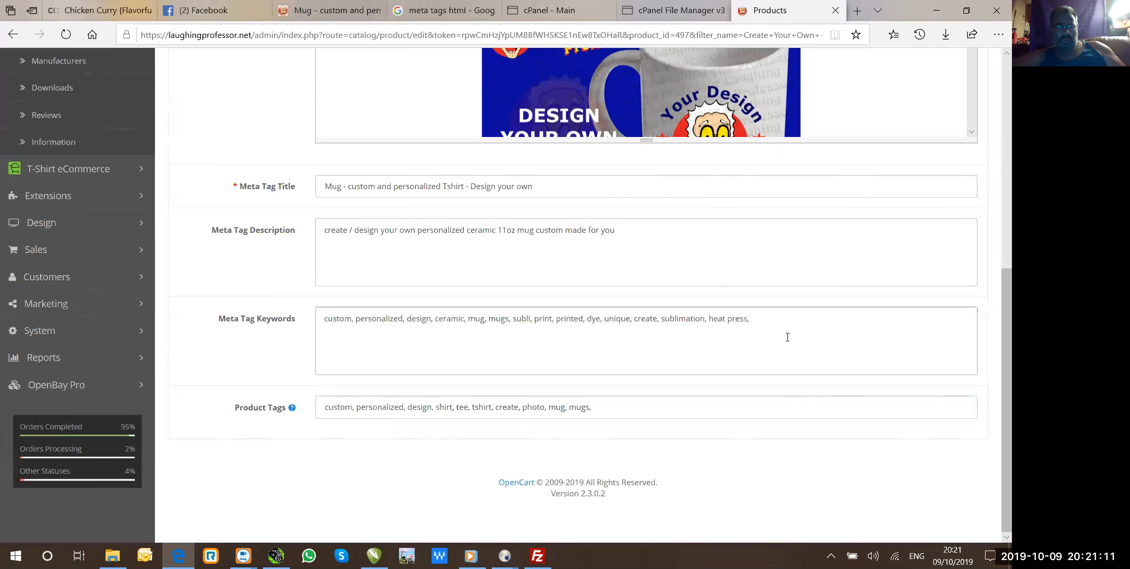
text(fe)
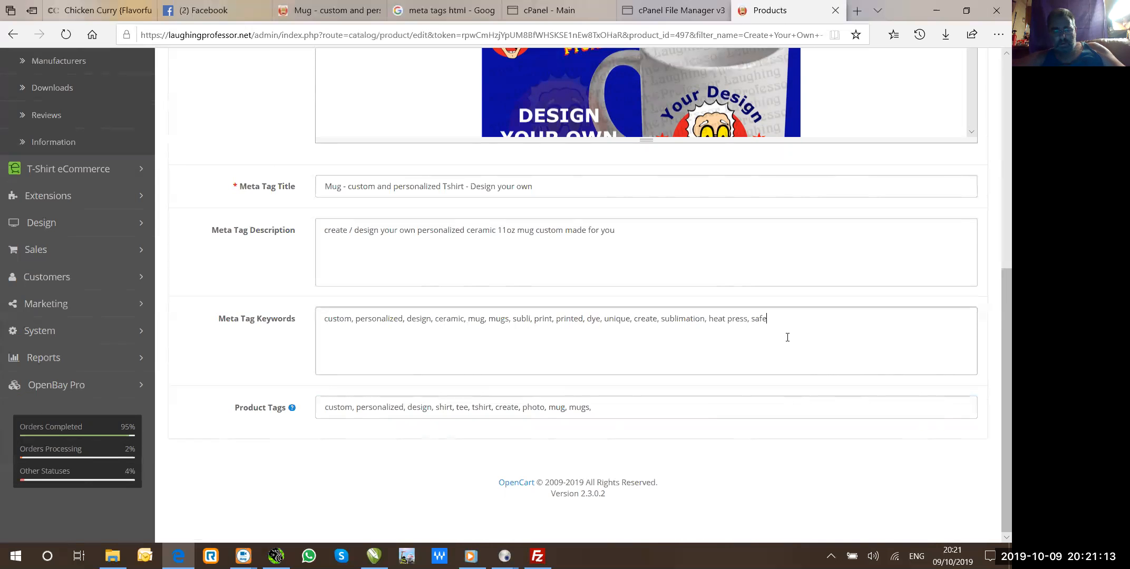
text(, microwa)
text(dishwasgers)
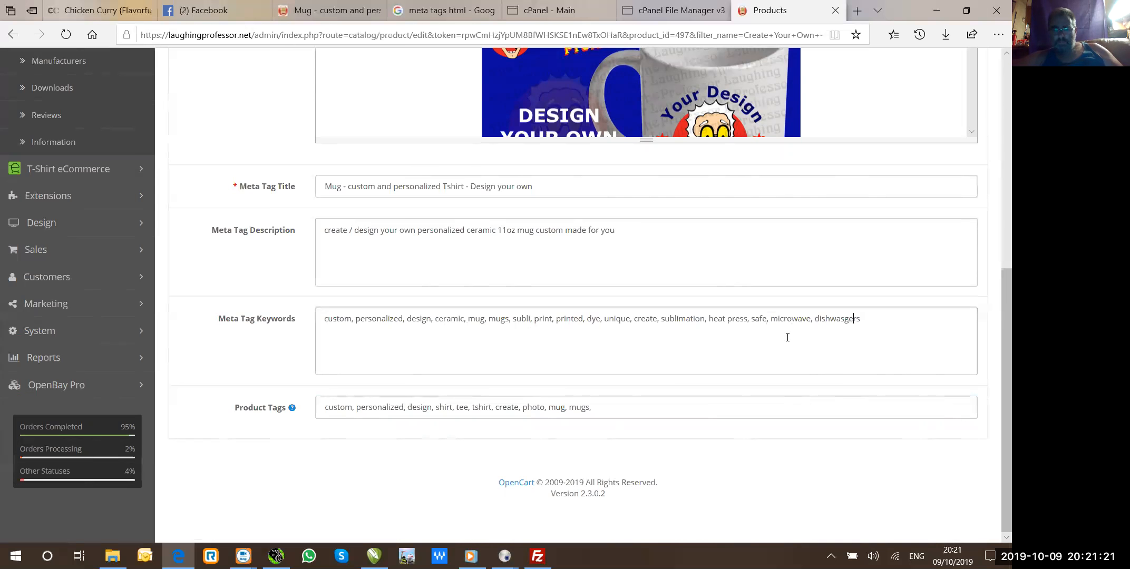
key(Left)
key(Left)
key(Left)
key(BackSpace)
text(h)
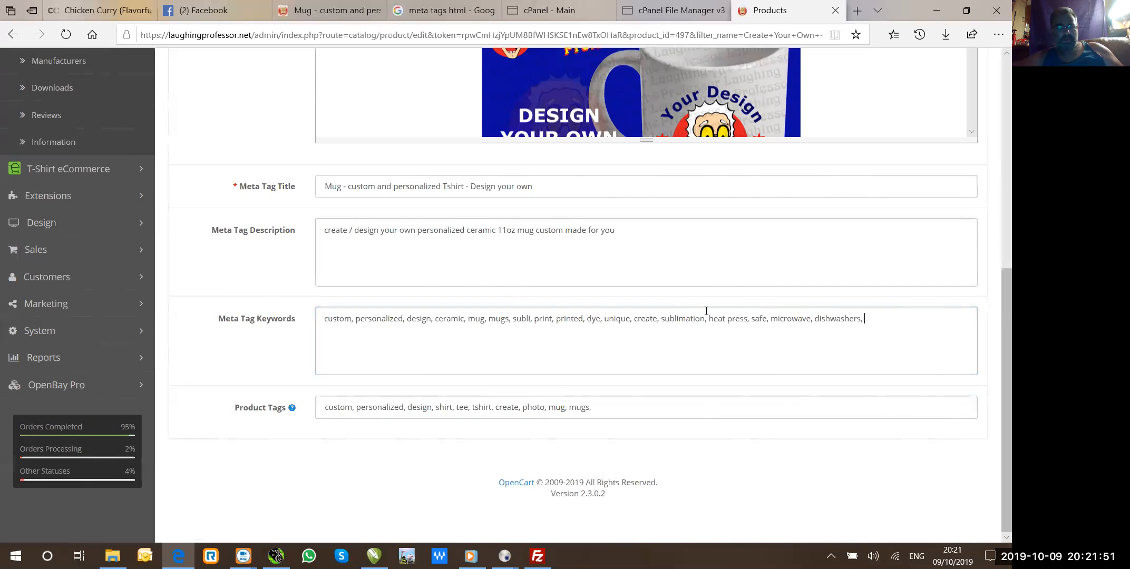
Edit the meta tag description to read "white ceramic 11oz mug," and end it with "and shipped out same day.".
click(467, 230)
text(white)
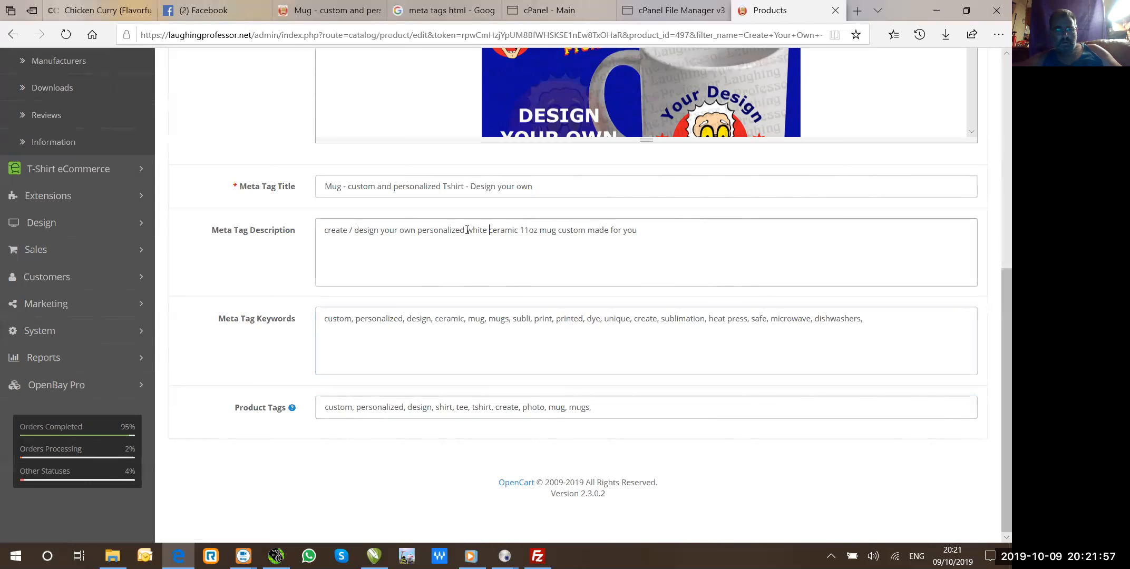
click(555, 230)
text(a)
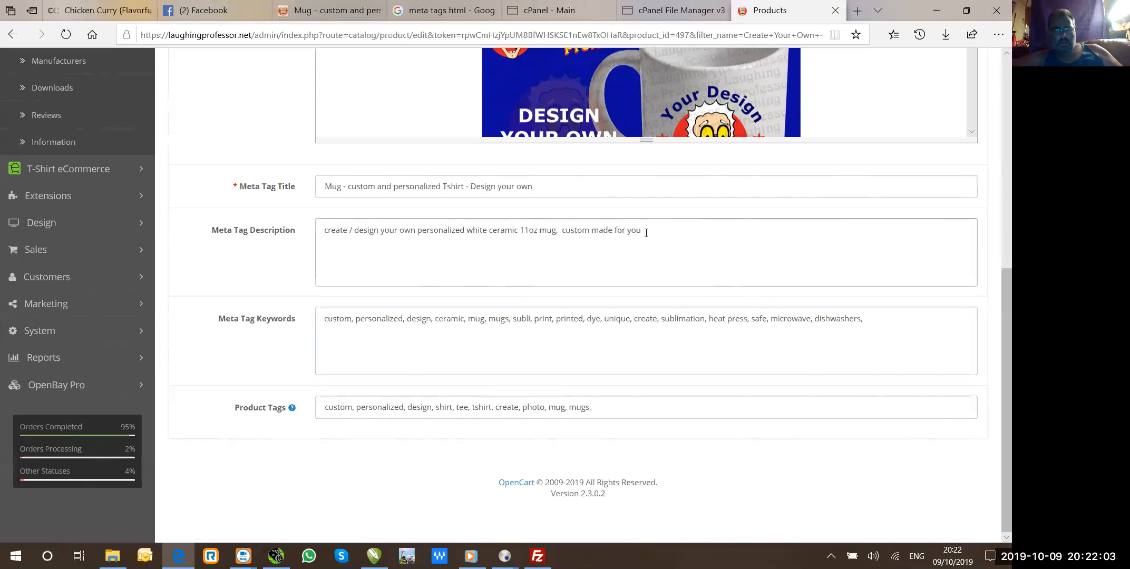
text(nd shi)
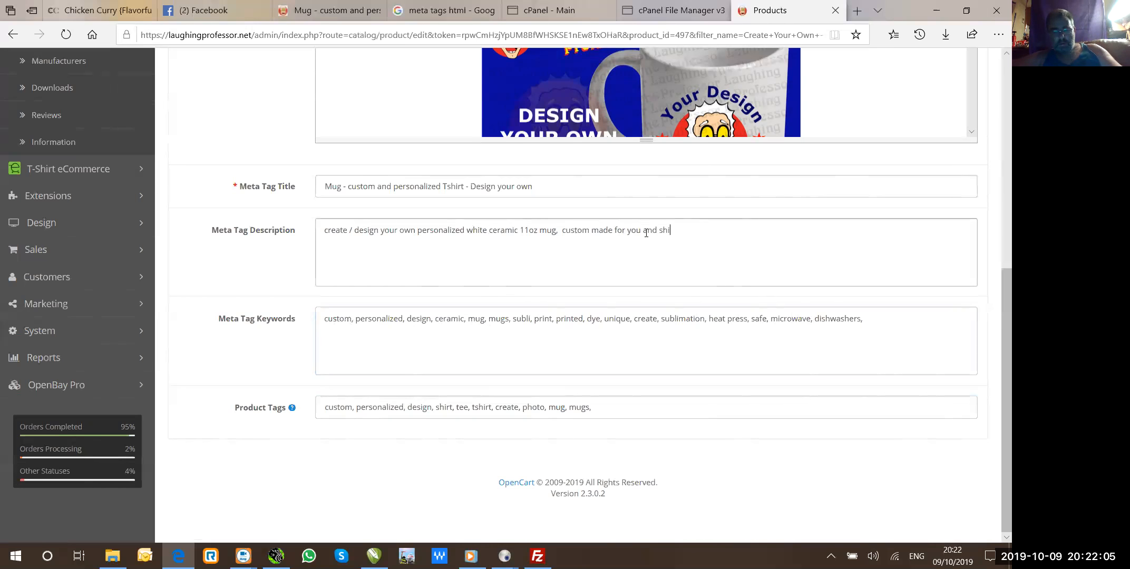
text(pped out same da)
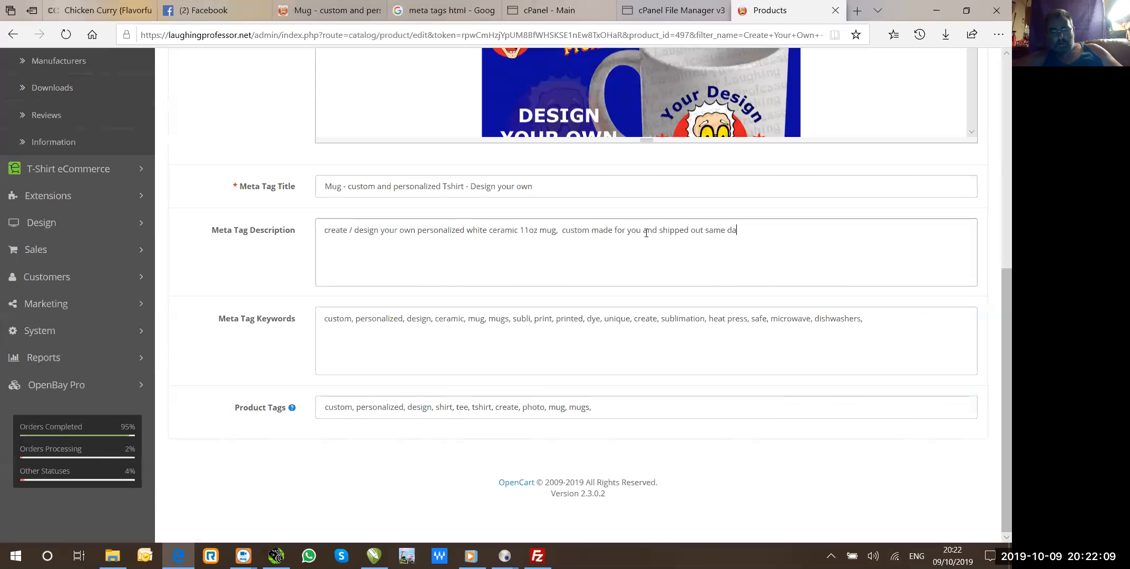
text(y.)
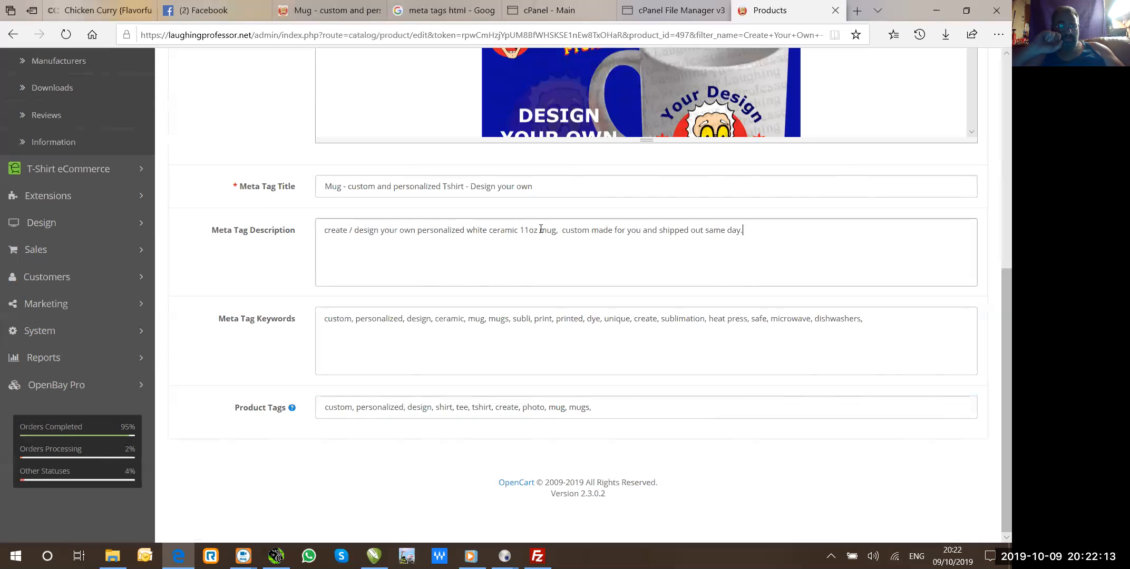
Delete "Tshirt" from the meta tag title so it reads "Mug - custom and personalized - Design your own".
click(410, 220)
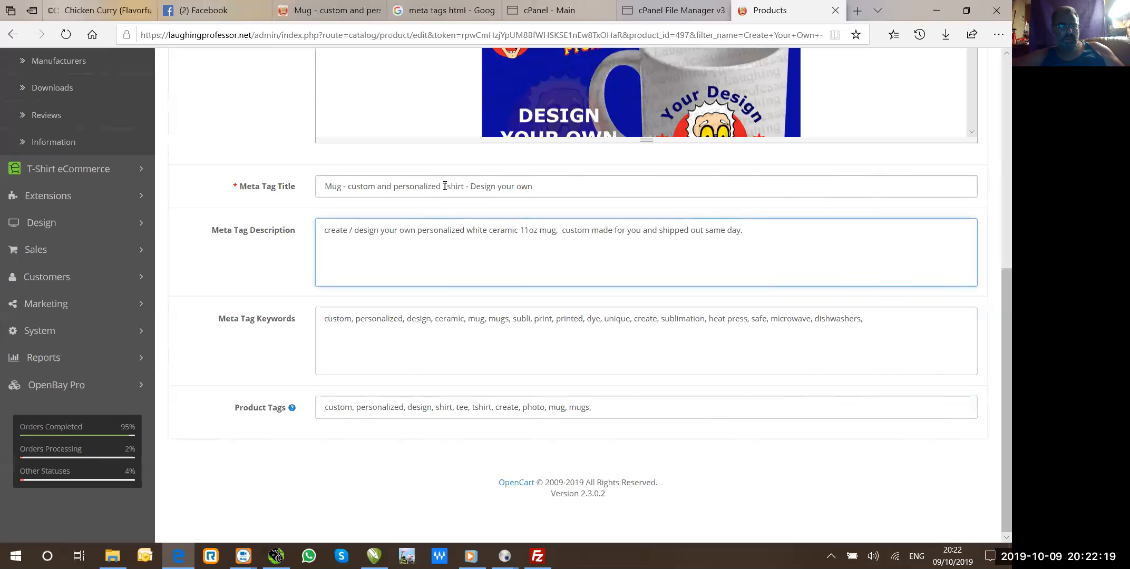
click(444, 186)
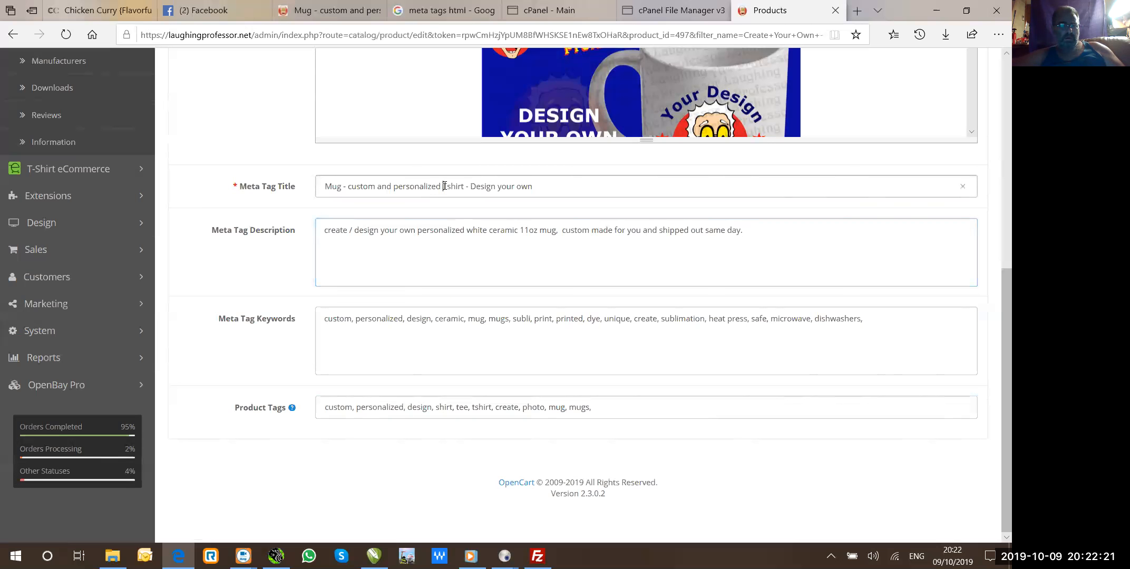
key(Delete)
key(Delete)
key(Delete)
key(Delete)
key(Delete)
key(Delete)
key(Delete)
key(Delete)
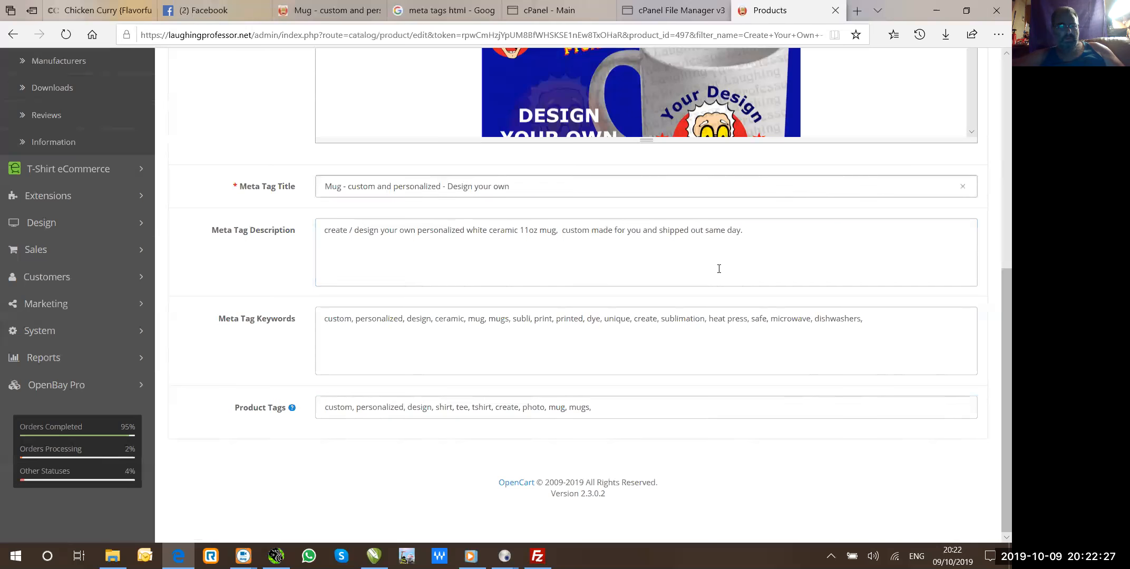
Append "11oz" to the product's SEO URL, making it "create-mug-custom-design-personalized-11oz".
scroll(996, 381, up, 1)
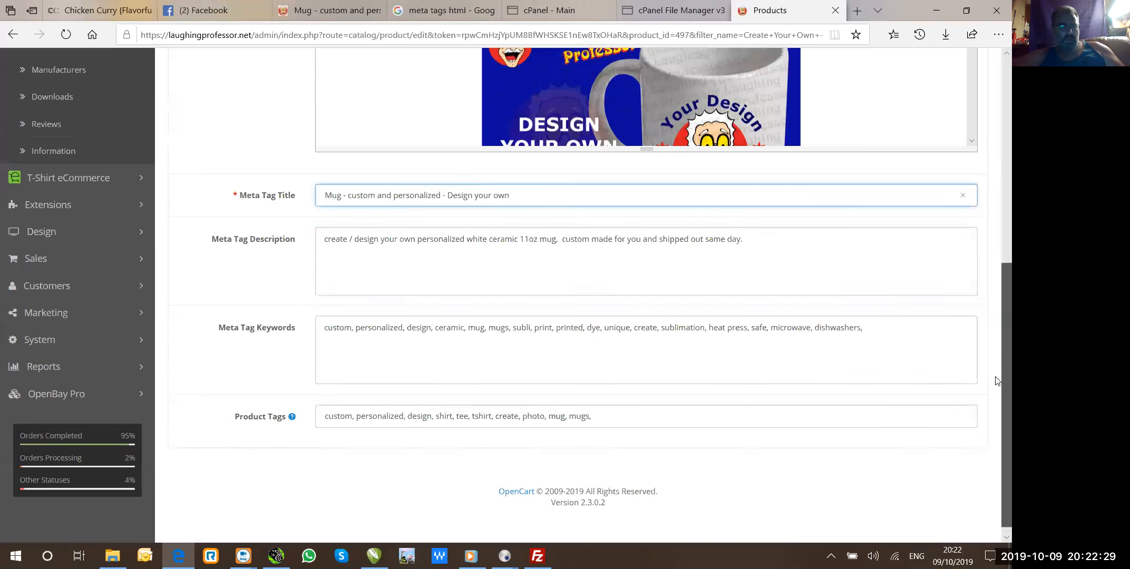
scroll(996, 380, up, 5)
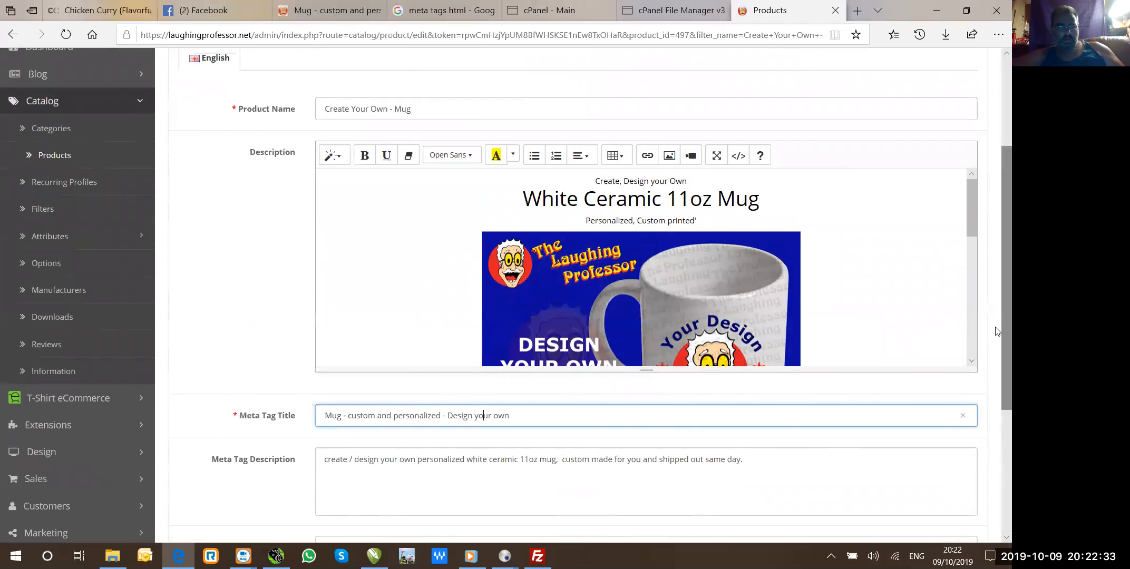
scroll(996, 330, up, 3)
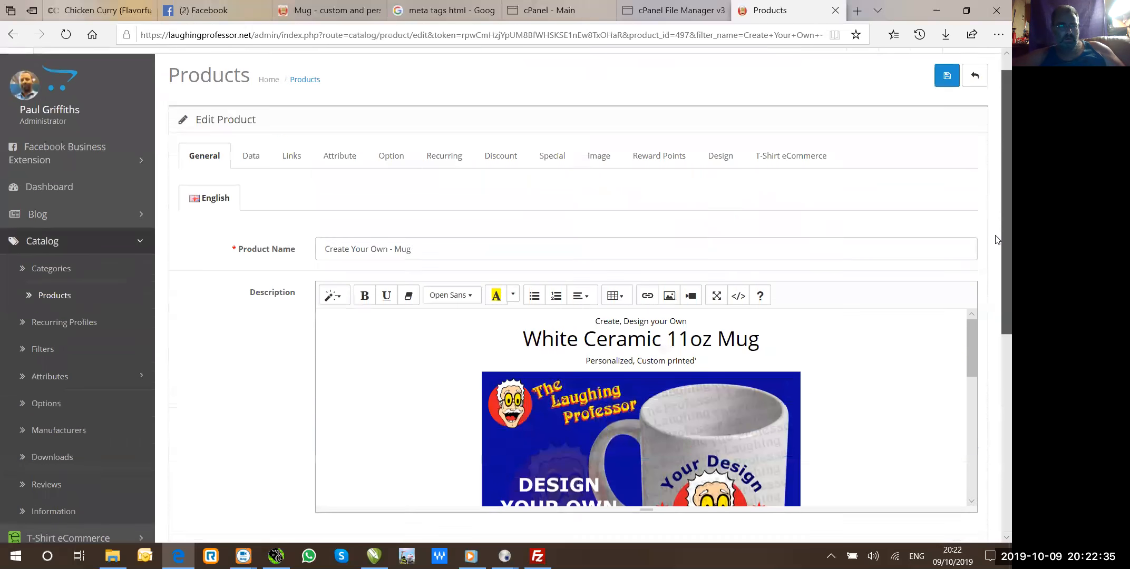
click(244, 184)
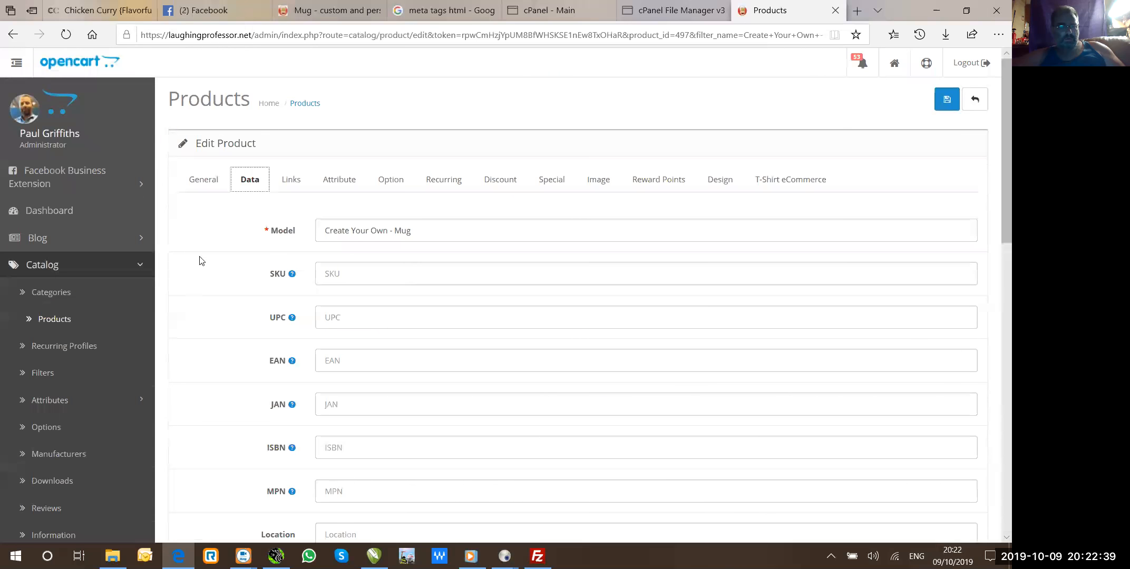
scroll(177, 324, down, 6)
scroll(177, 325, down, 7)
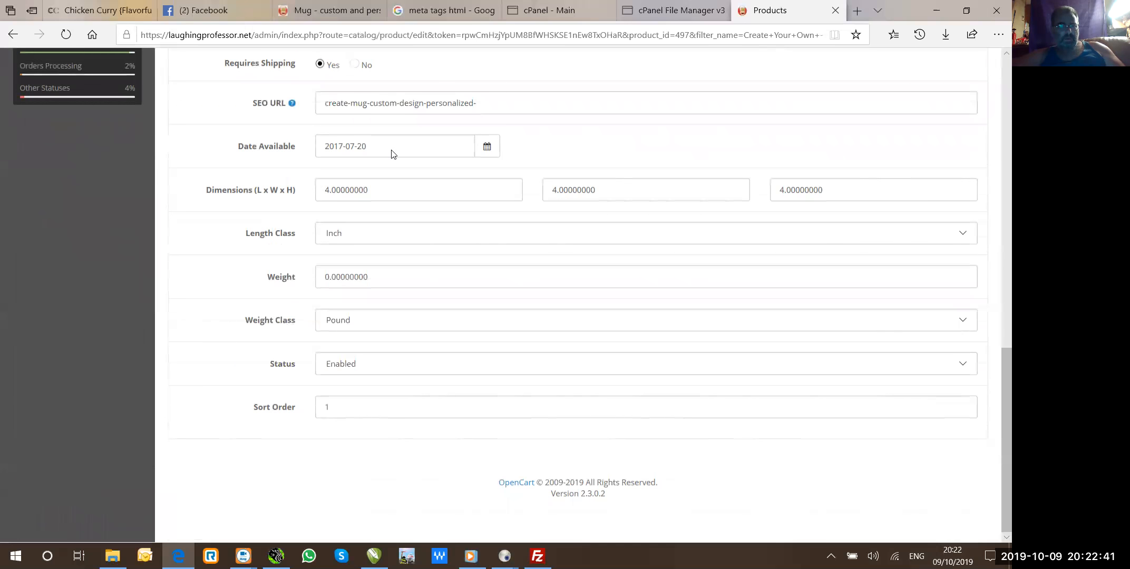
click(490, 104)
text(11oz)
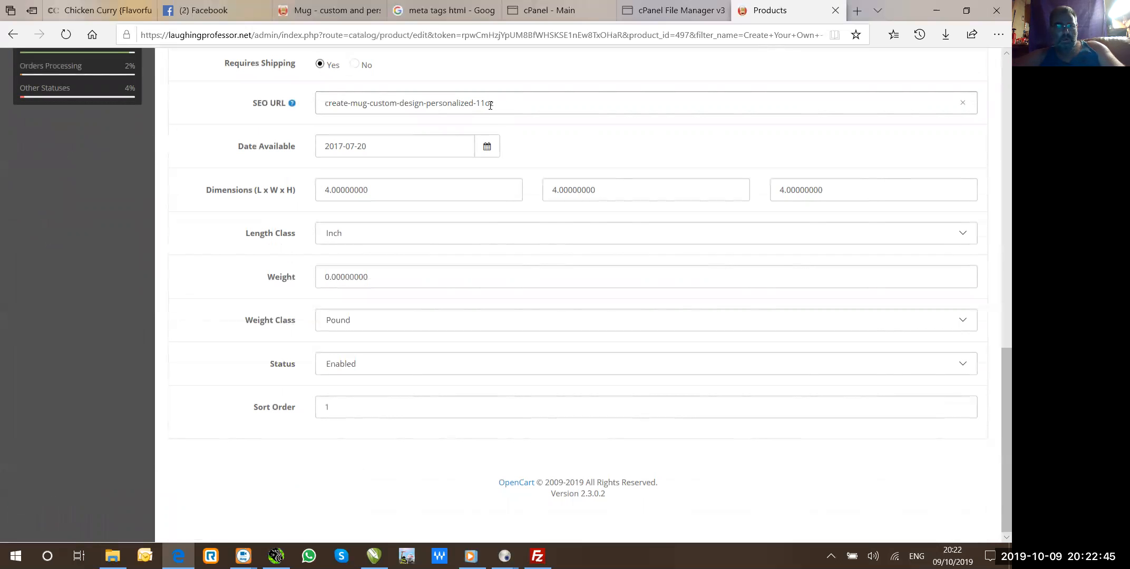
Append "-11_oz-safe-microwave-dishwasher-" to the end of the product's SEO URL.
text(-11)
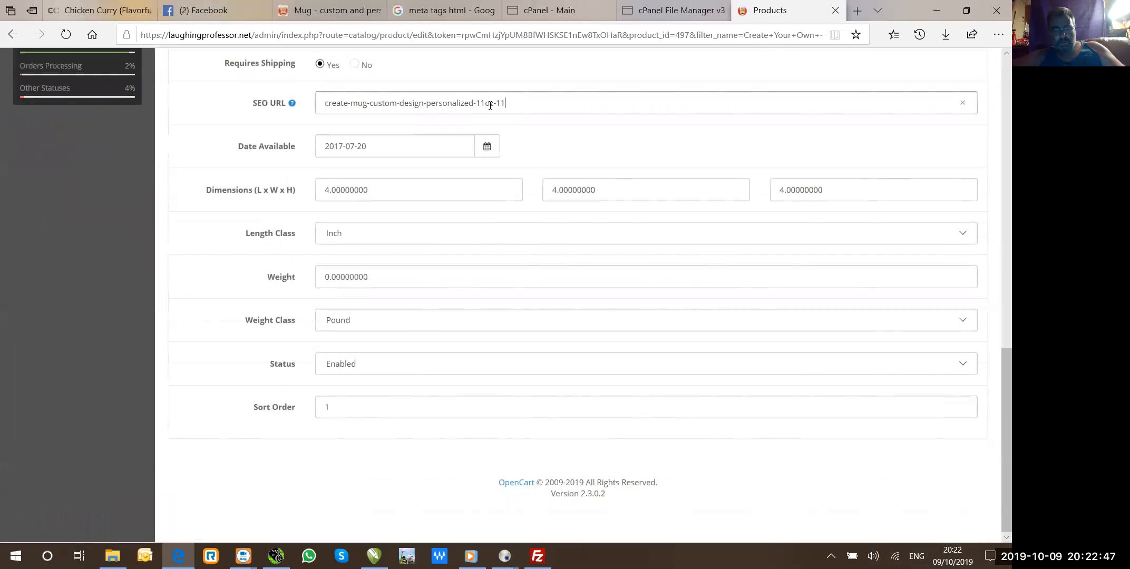
text(_oz)
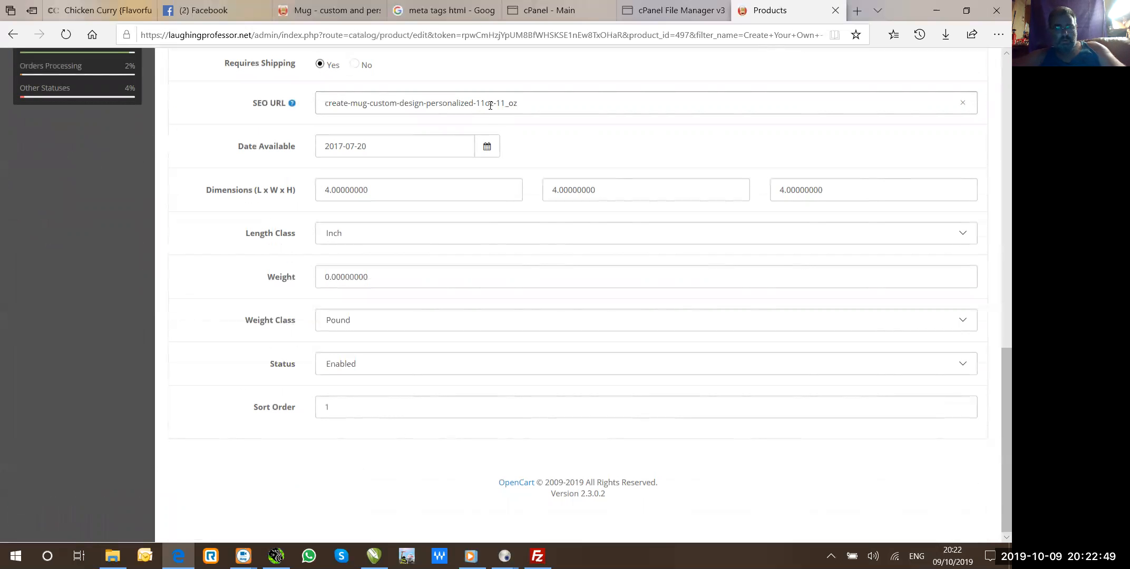
text(-safe-microw)
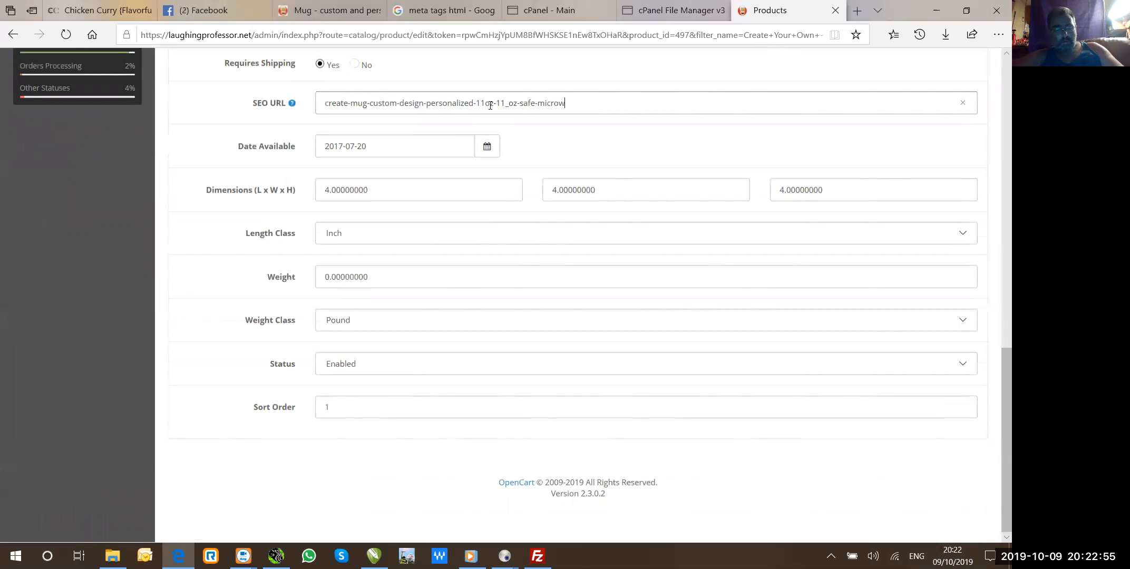
text(ave-dishers)
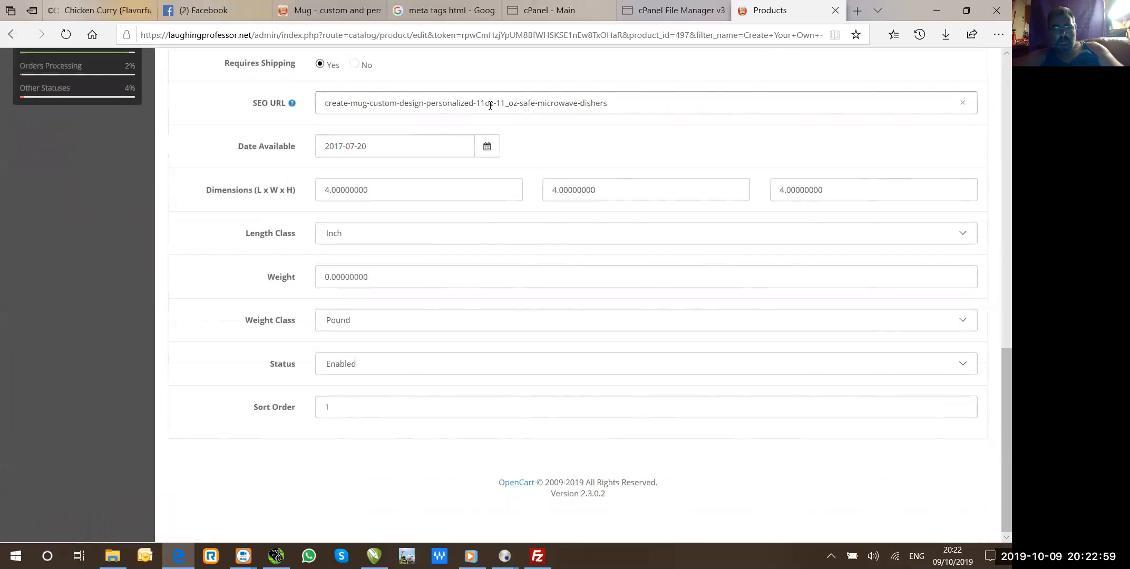
key(BackSpace)
text(-)
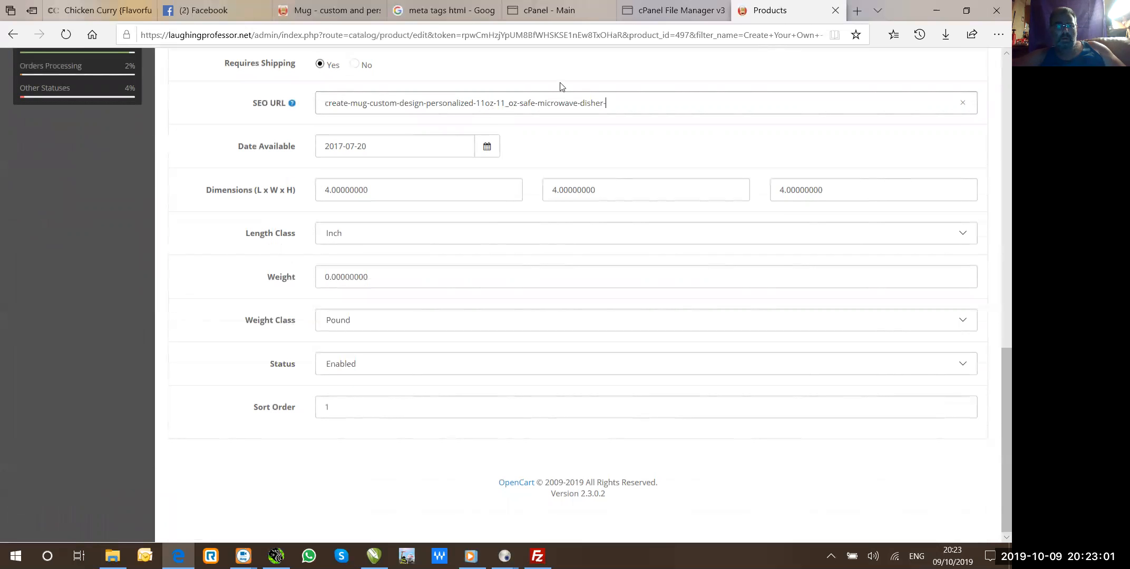
click(594, 102)
text(wash)
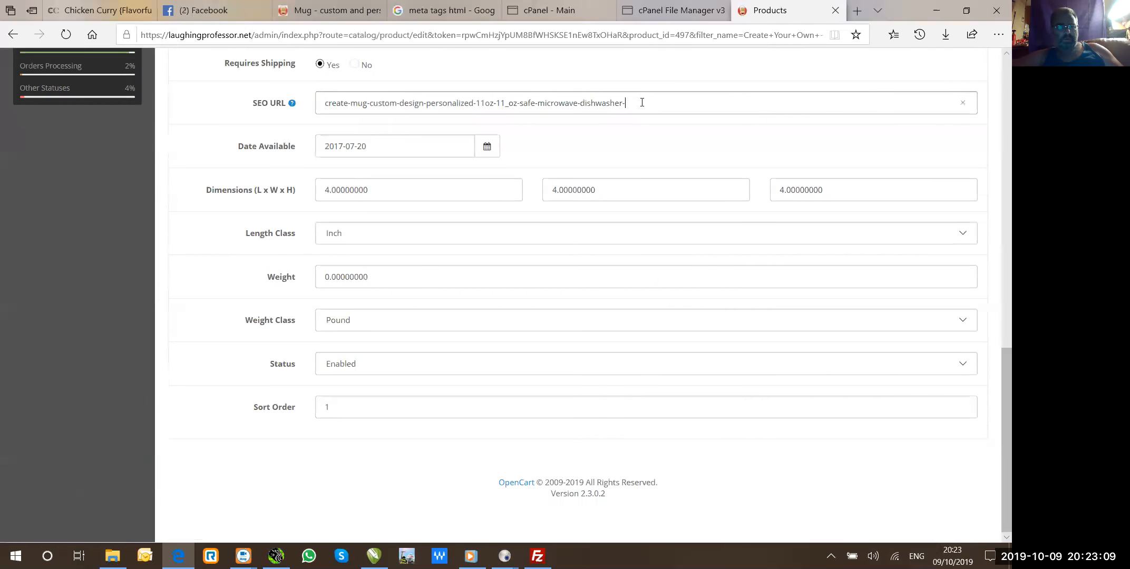
Extend the product's SEO URL with "white-coffee-" at the end.
text(white)
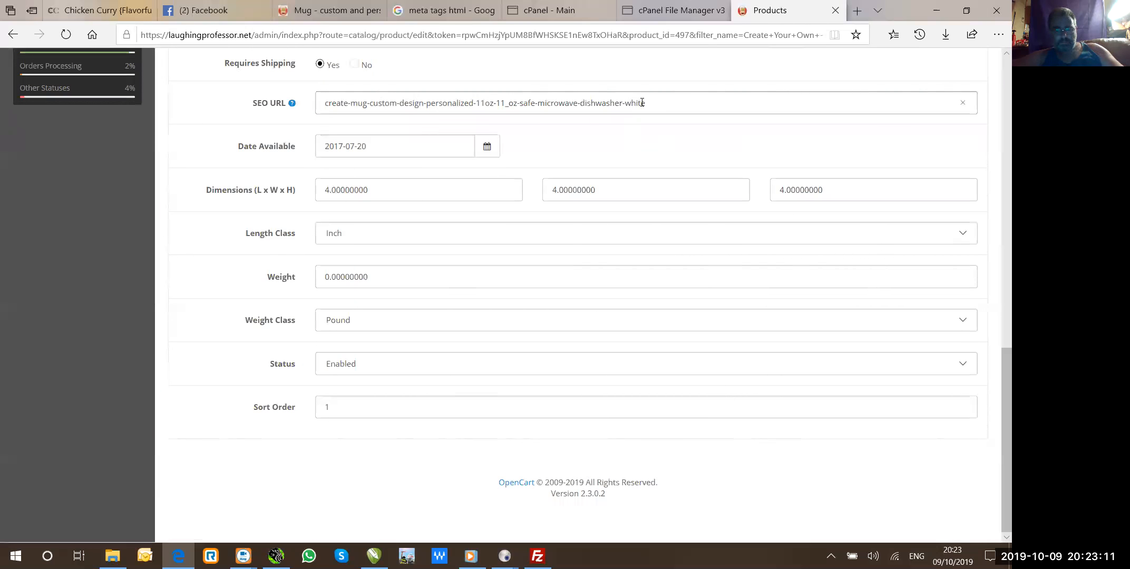
text(-coffee)
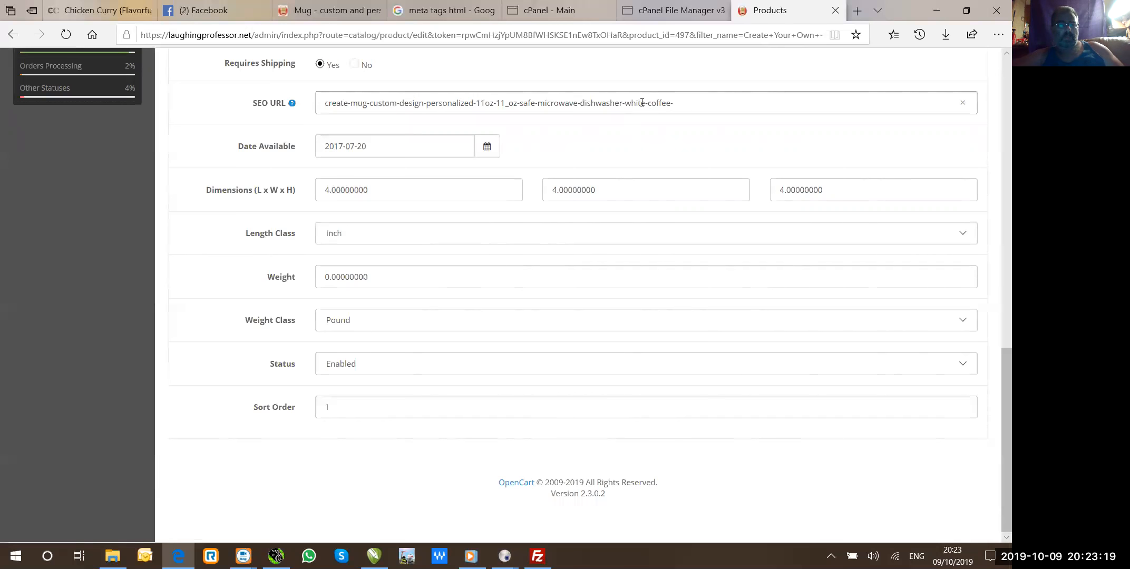
text(-)
click(550, 157)
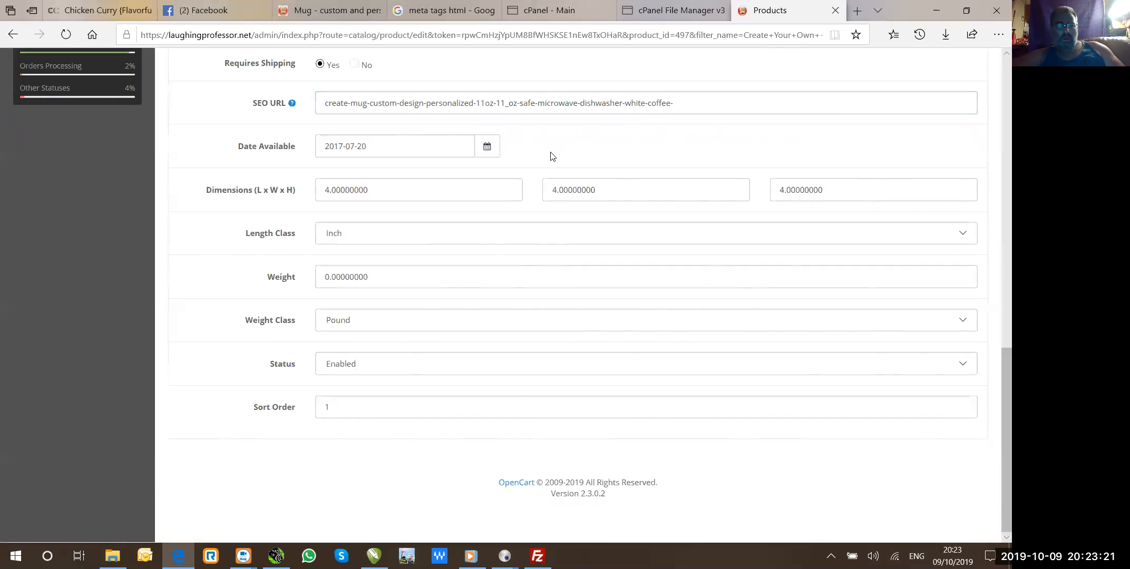
Save the edited "Create Your Own - Mug" product.
scroll(551, 156, up, 2)
scroll(551, 156, up, 10)
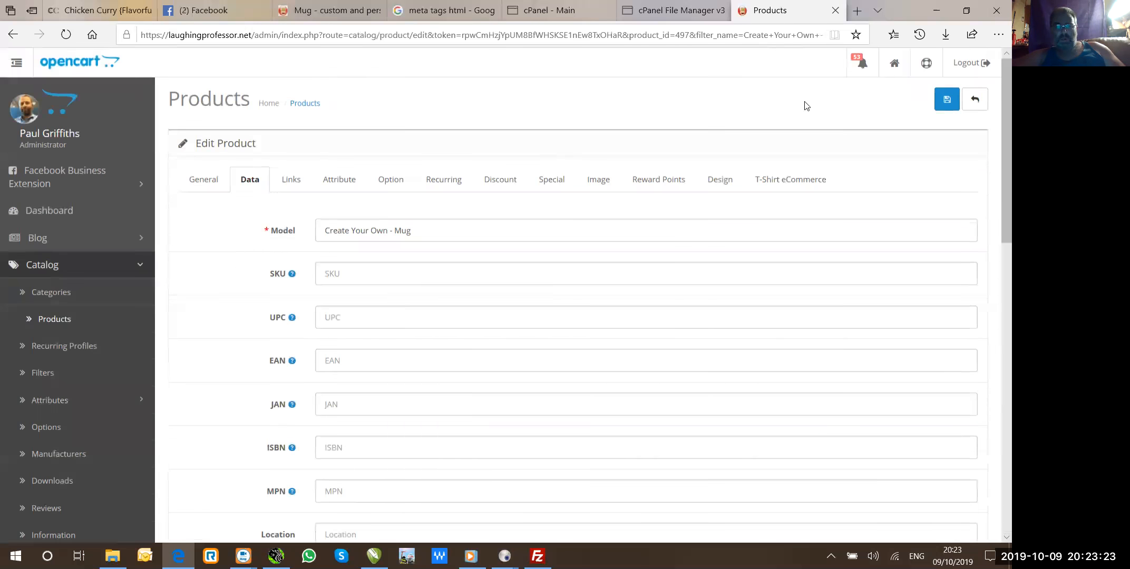
click(954, 74)
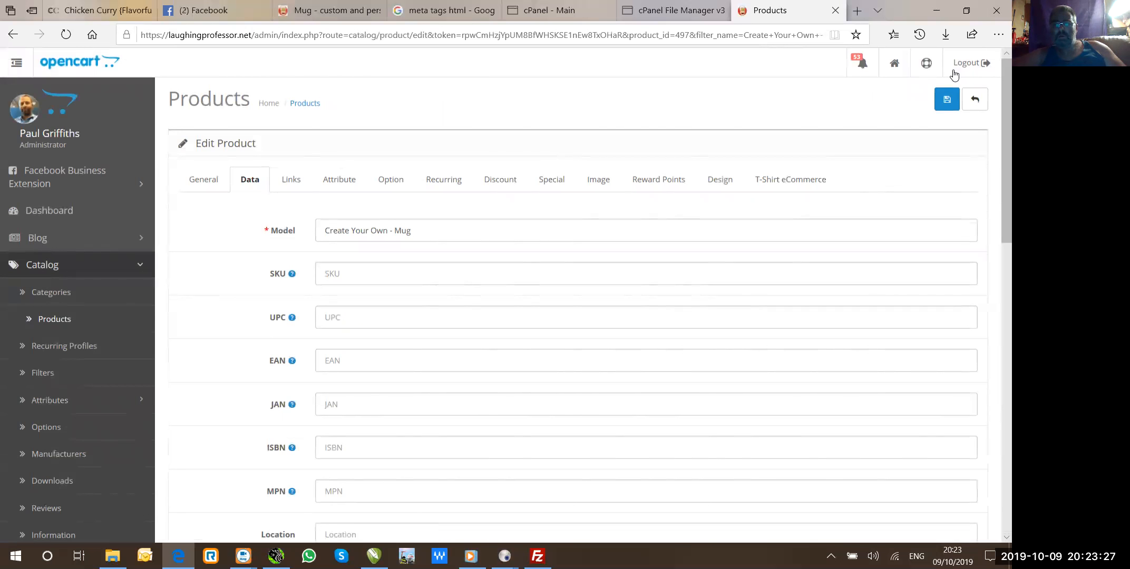
click(947, 99)
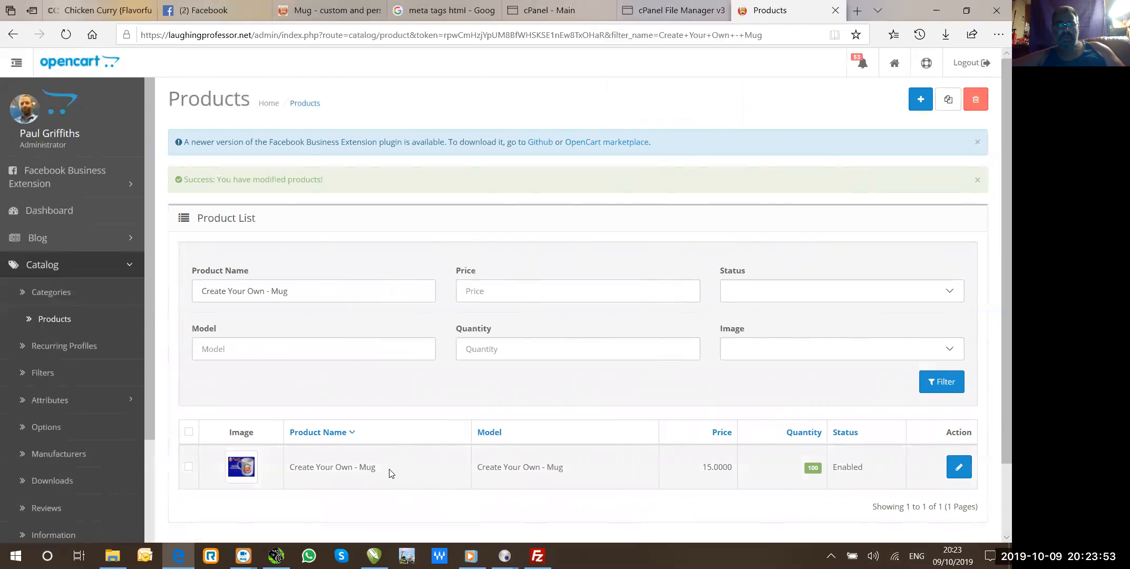
Switch to the cPanel File Manager and open index.php from public_html in the code editor.
click(654, 15)
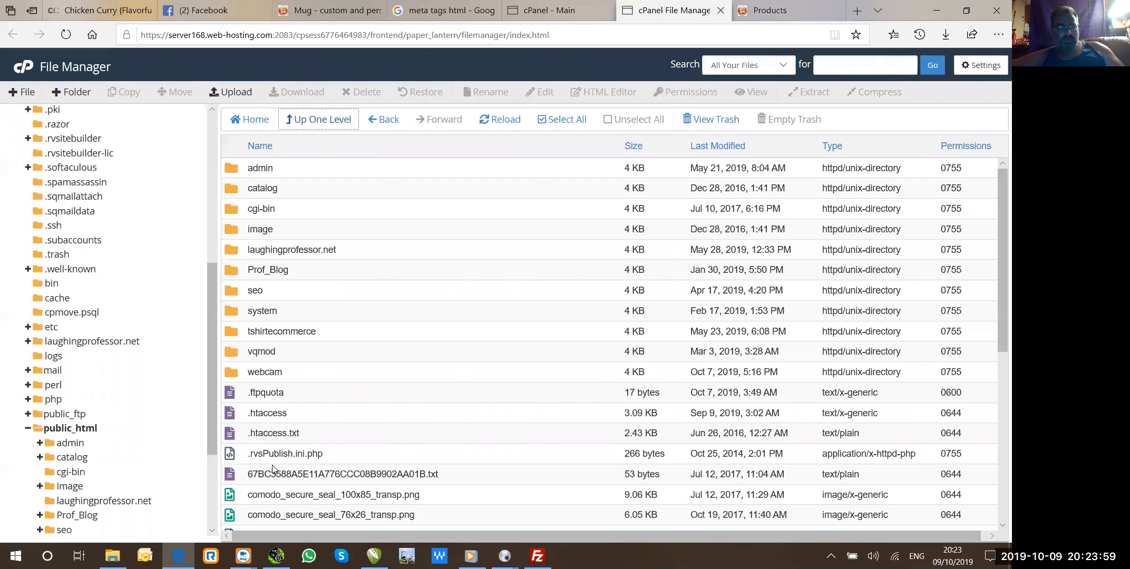
scroll(994, 502, down, 1)
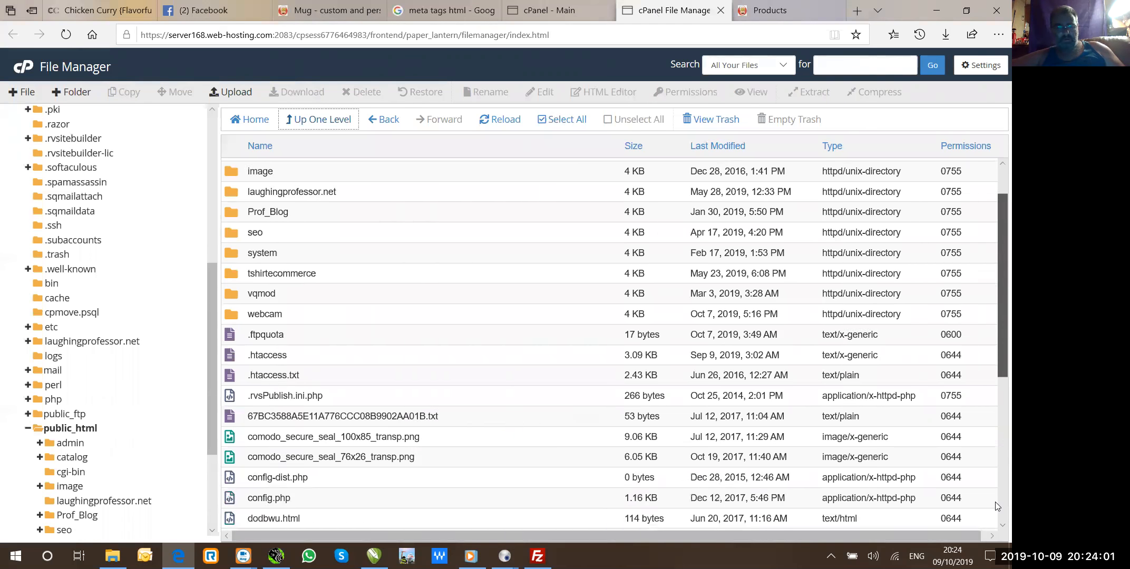
scroll(996, 506, down, 5)
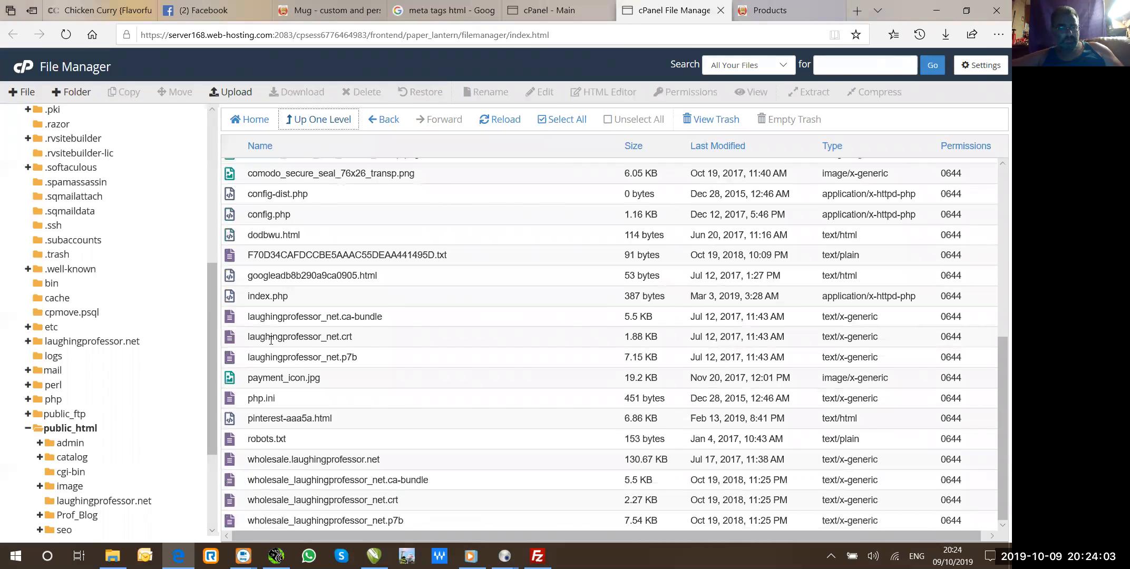
click(262, 297)
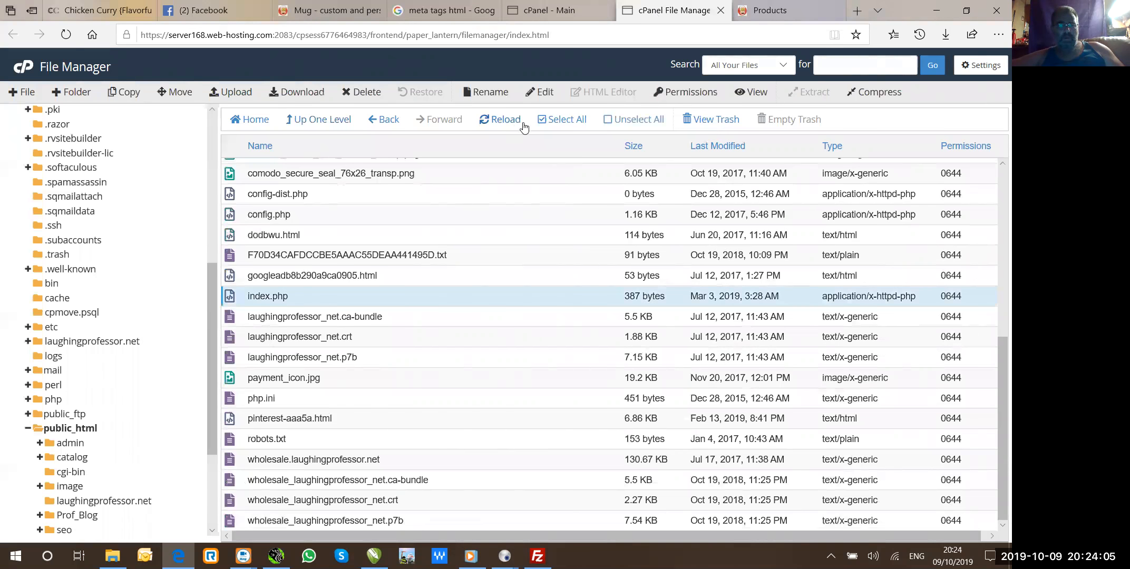
click(542, 95)
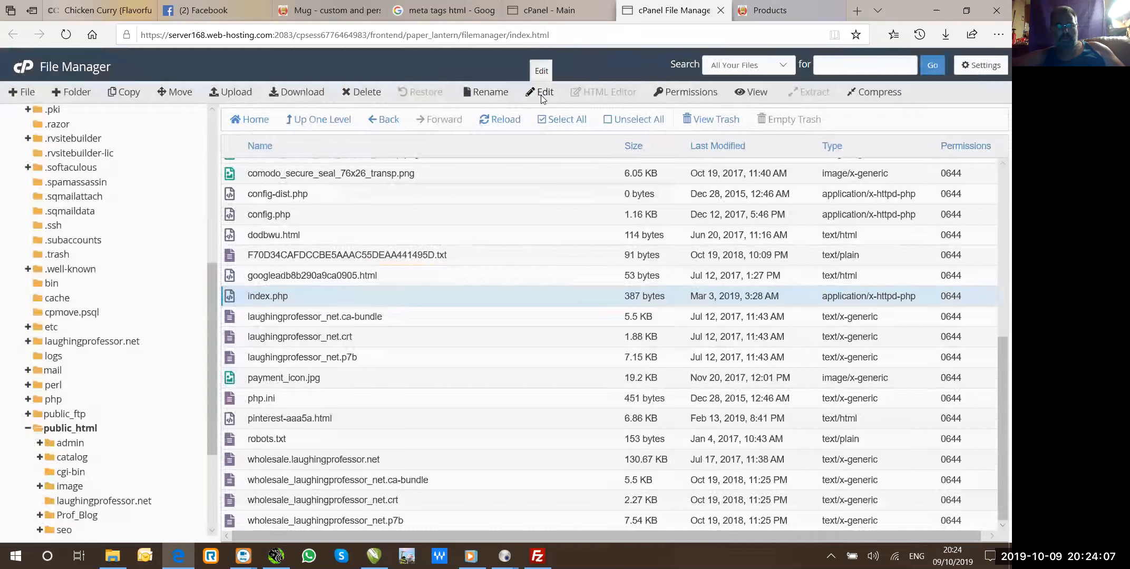
click(624, 396)
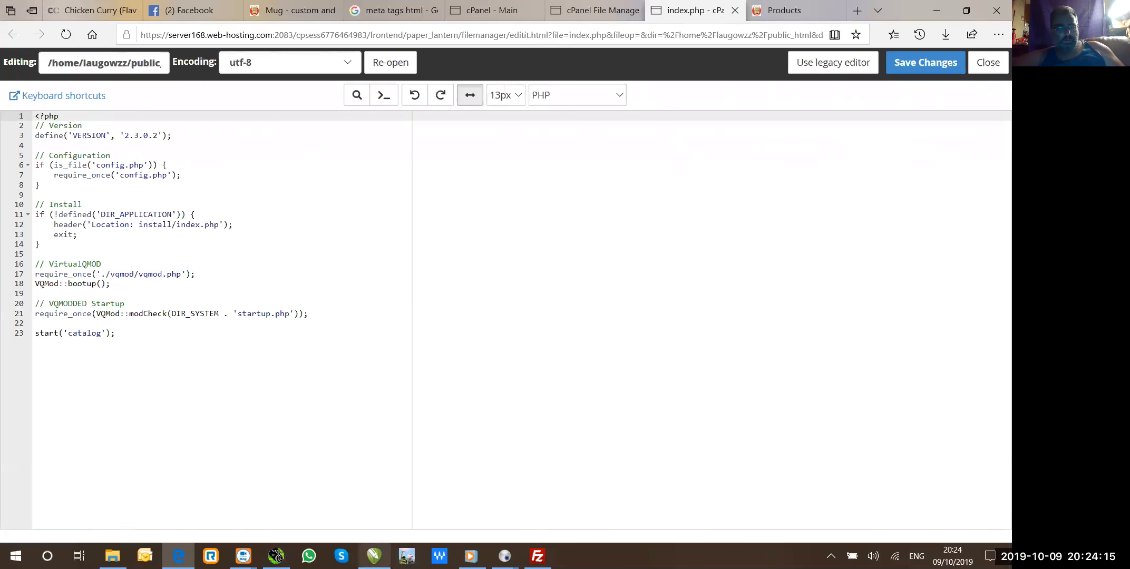
click(373, 555)
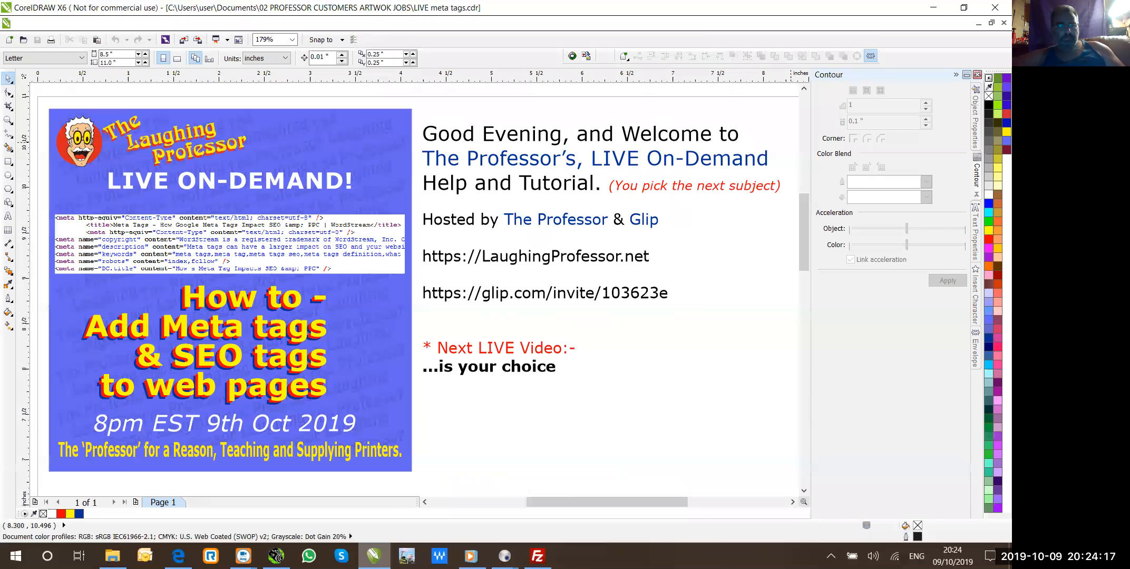
click(374, 555)
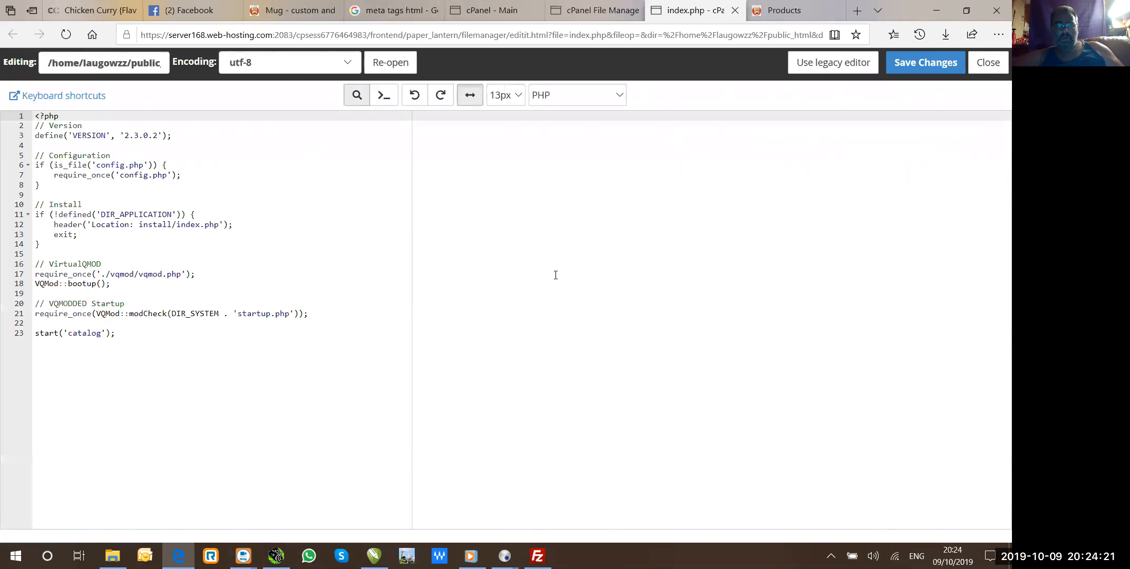
click(778, 15)
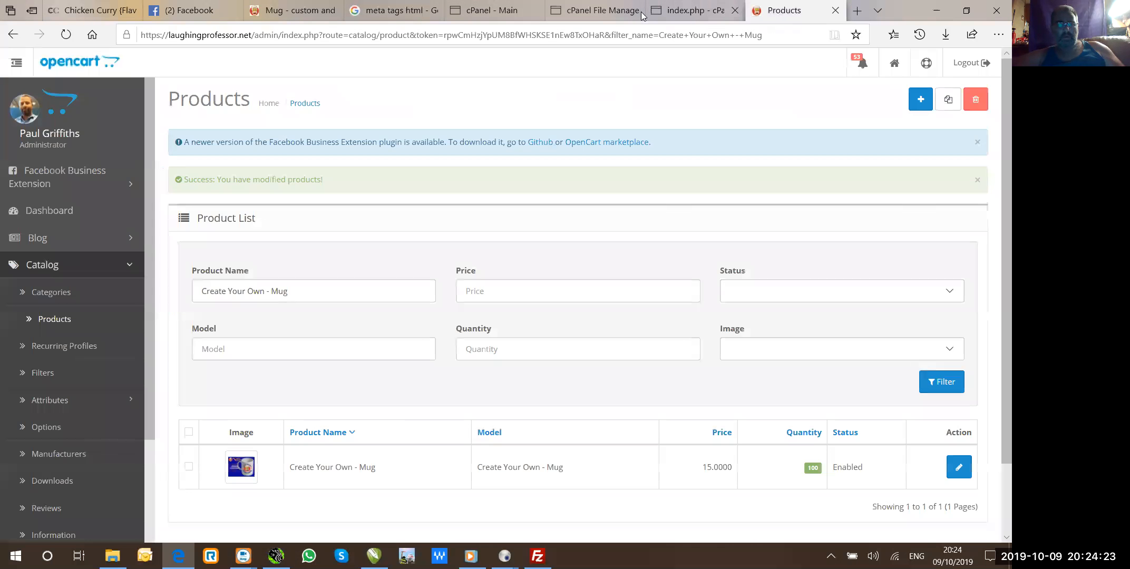
click(685, 11)
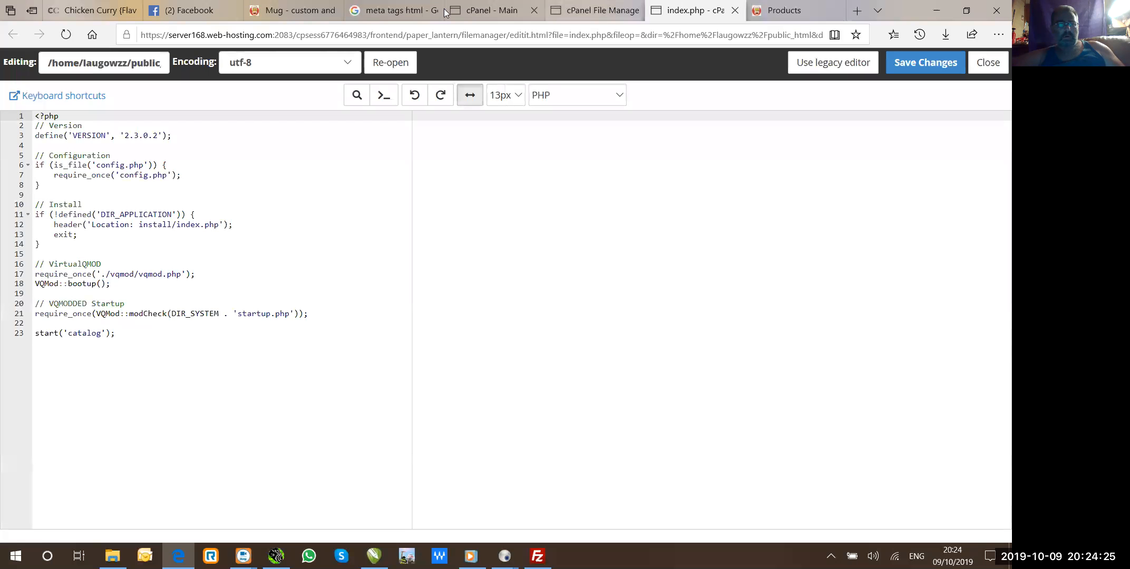
click(392, 11)
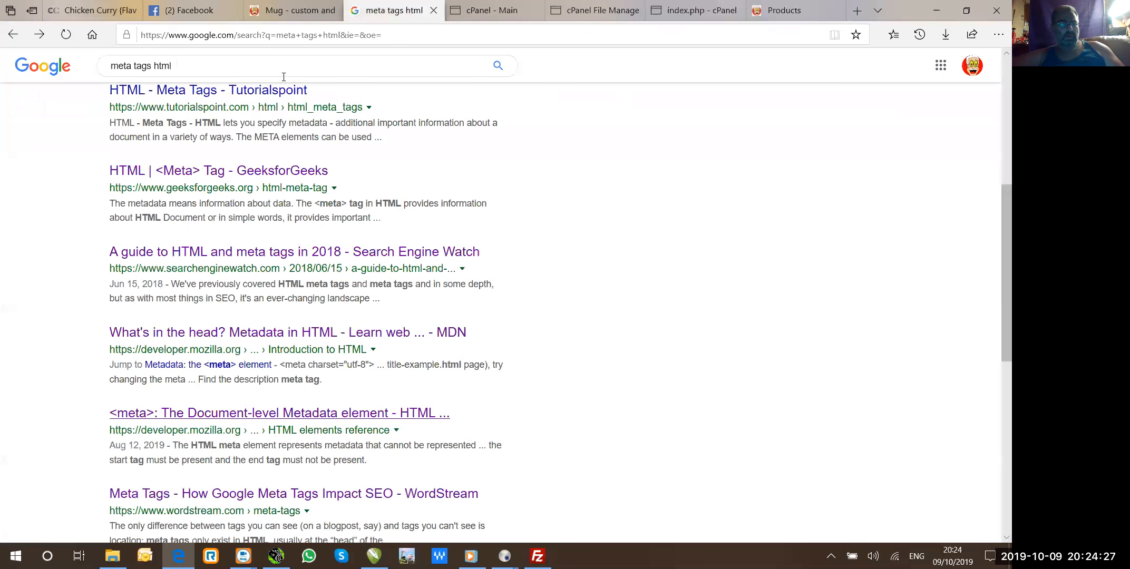
click(285, 10)
click(745, 10)
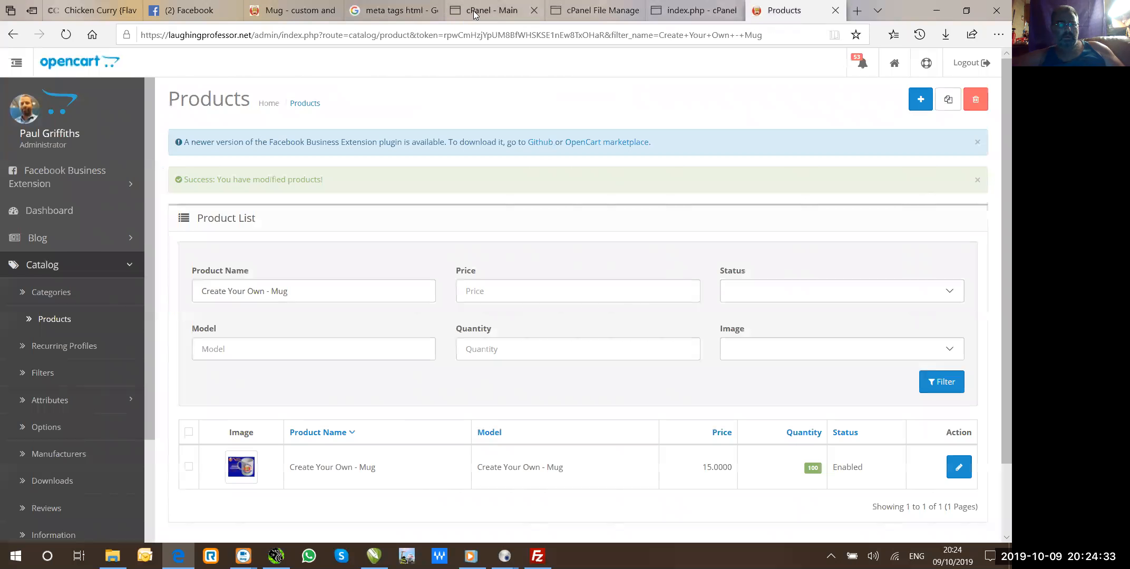
click(672, 9)
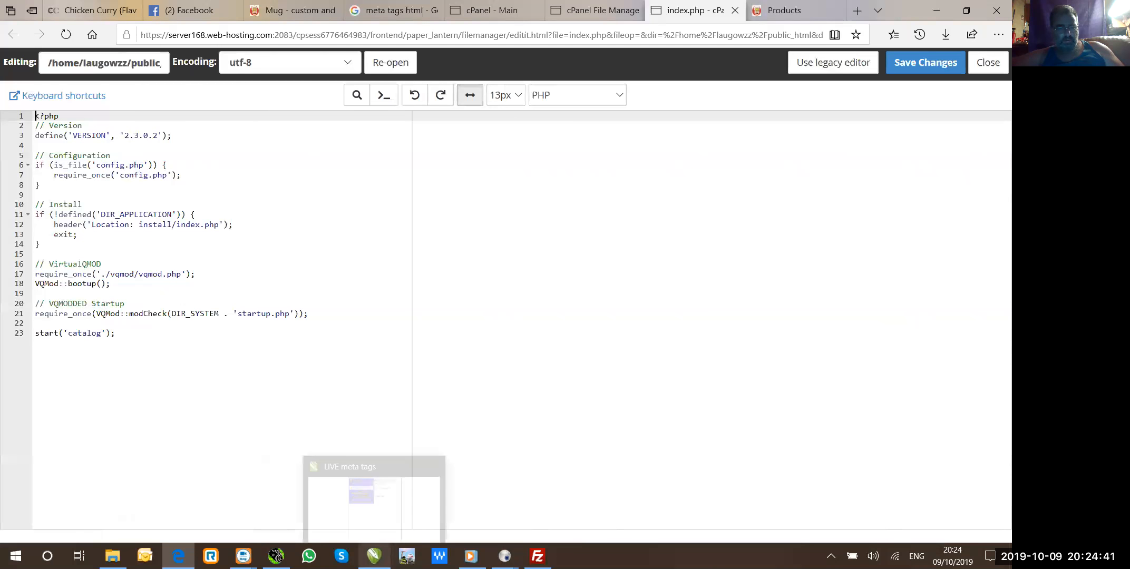
Switch to CorelDRAW and zoom in on the sample meta tag code bitmap to read its lines.
click(375, 556)
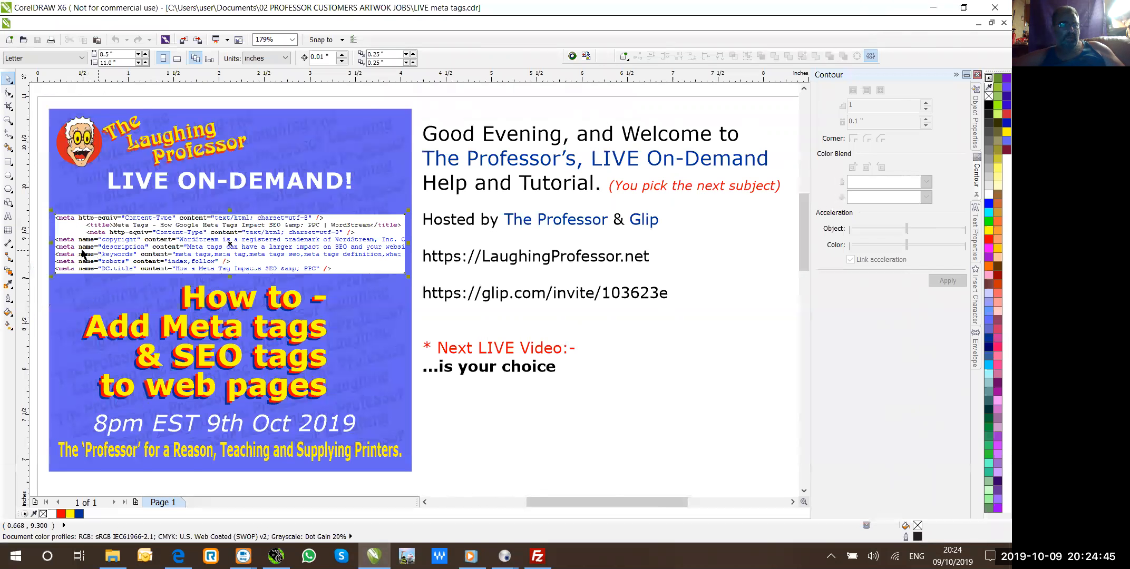
click(67, 238)
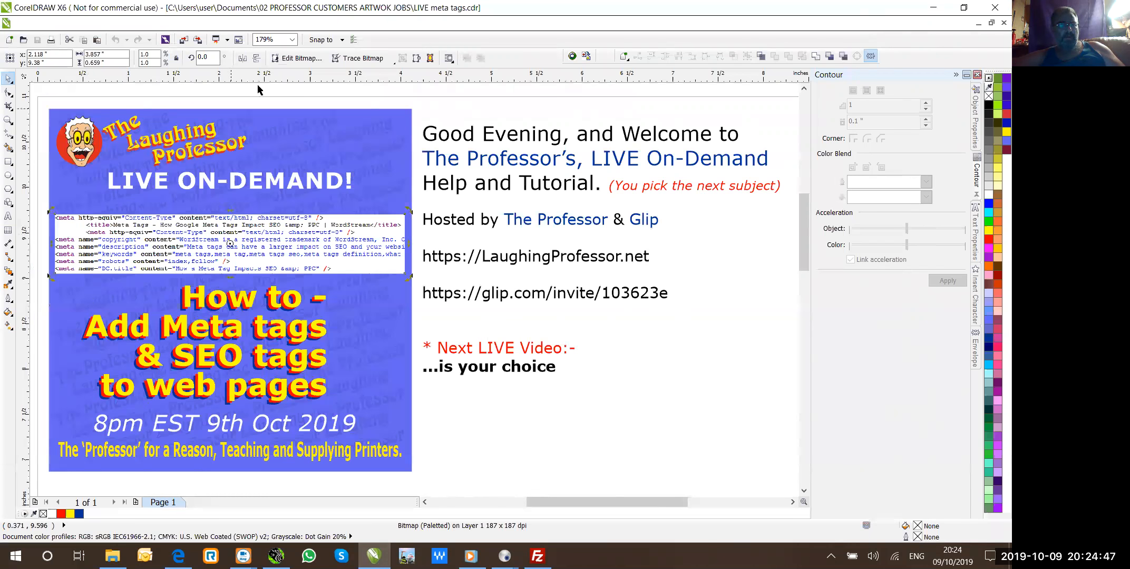
click(292, 39)
click(289, 61)
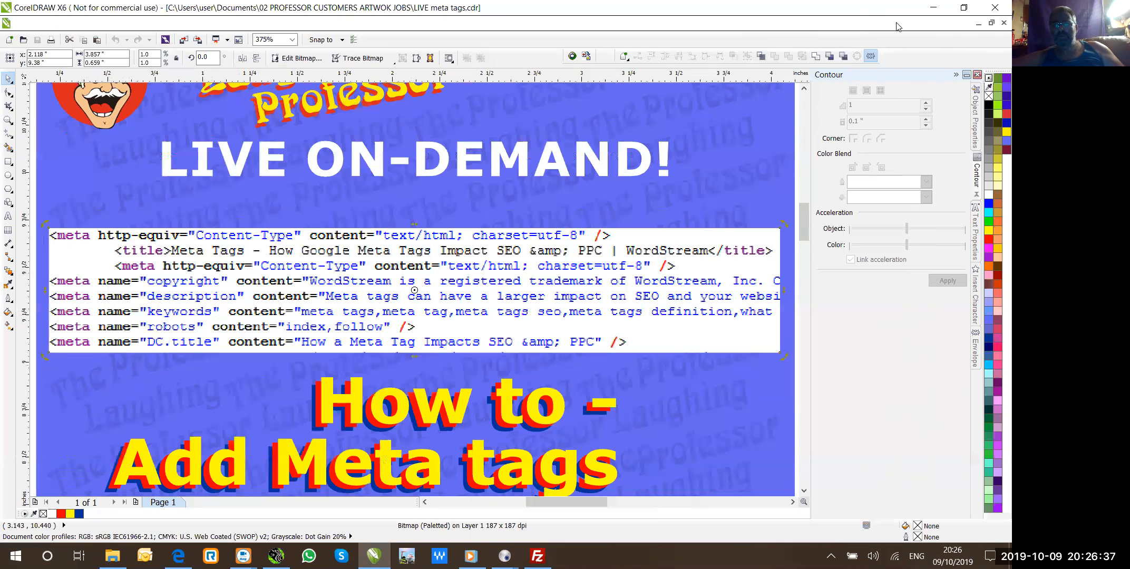
click(932, 11)
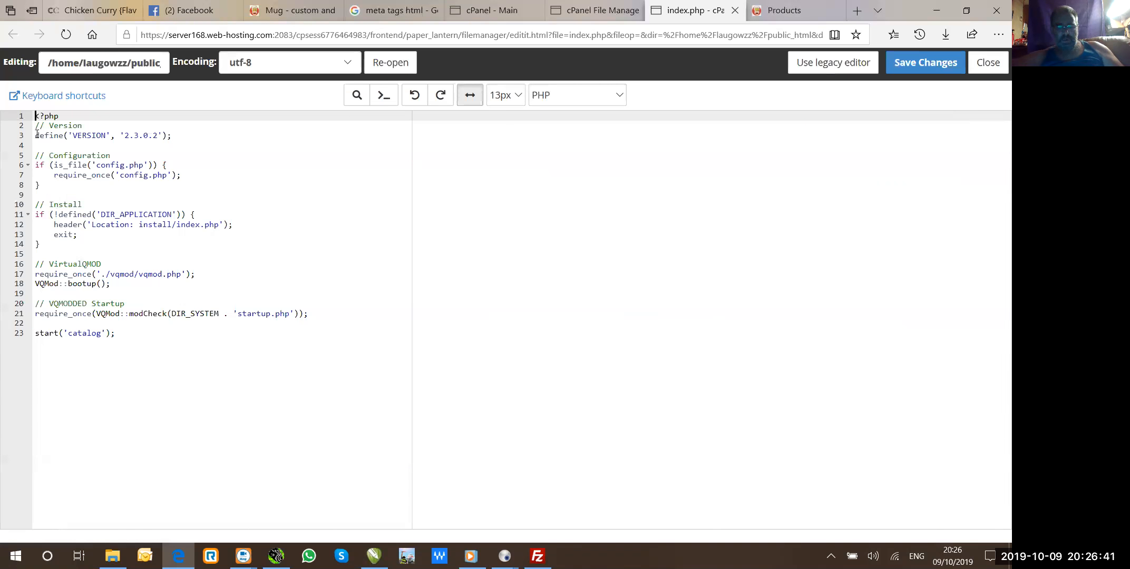
Insert "<meta name>" at the very start of index.php and add line breaks to separate it from "<?php".
text(<meta)
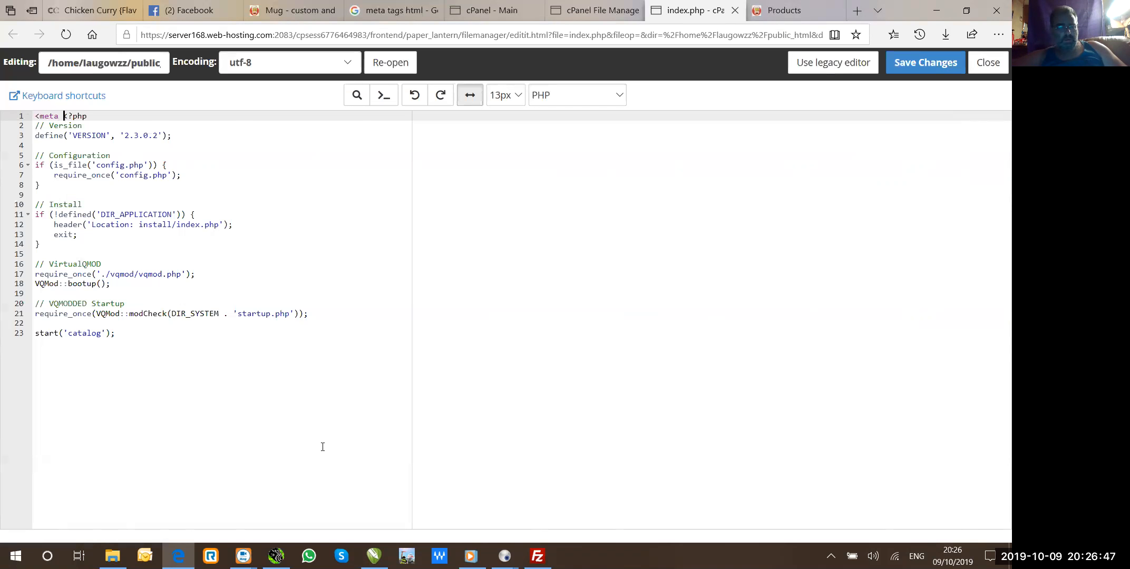
click(373, 556)
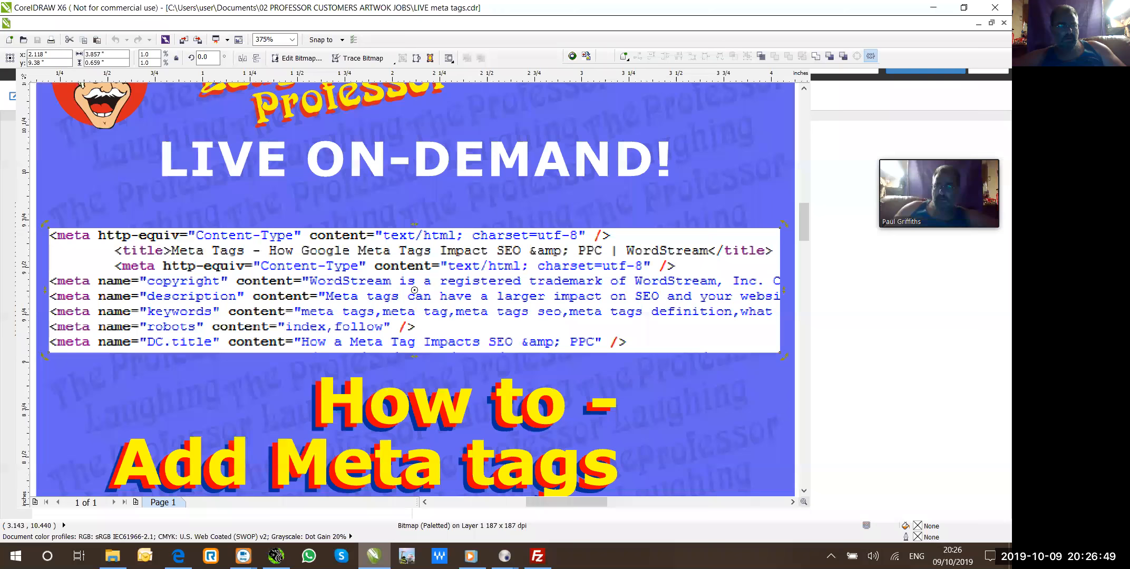
click(374, 556)
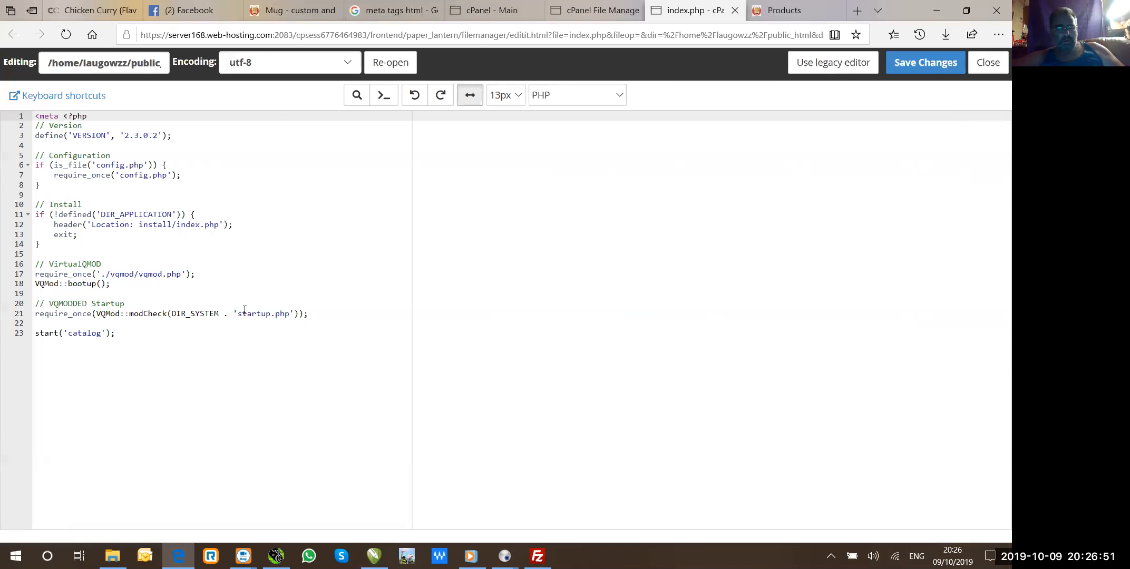
text(nam)
text(e>)
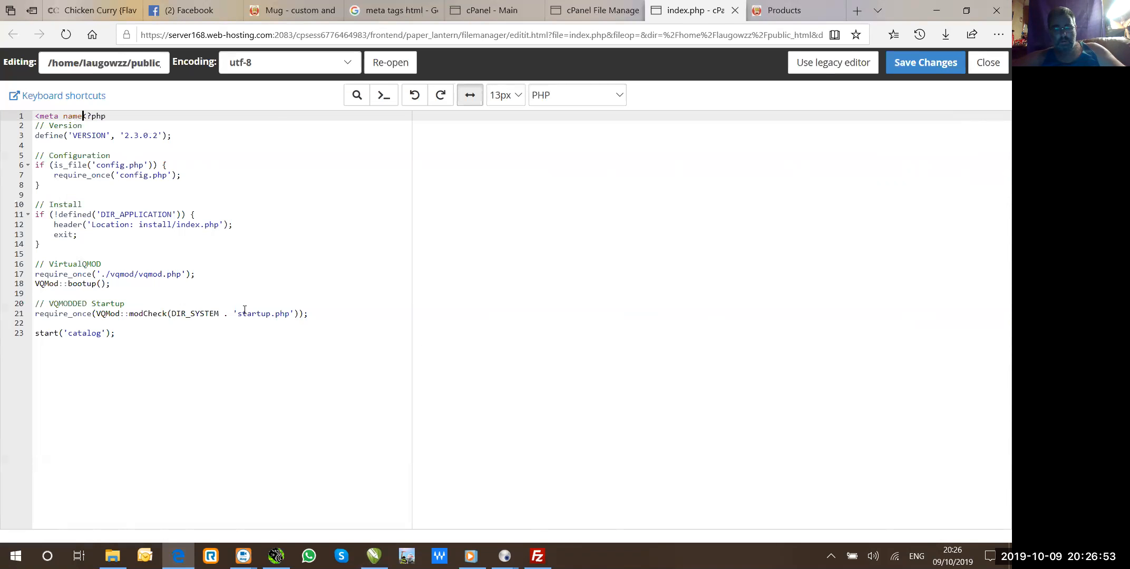
key(Return)
key(Return)
key(Return)
key(Return)
key(Return)
key(Return)
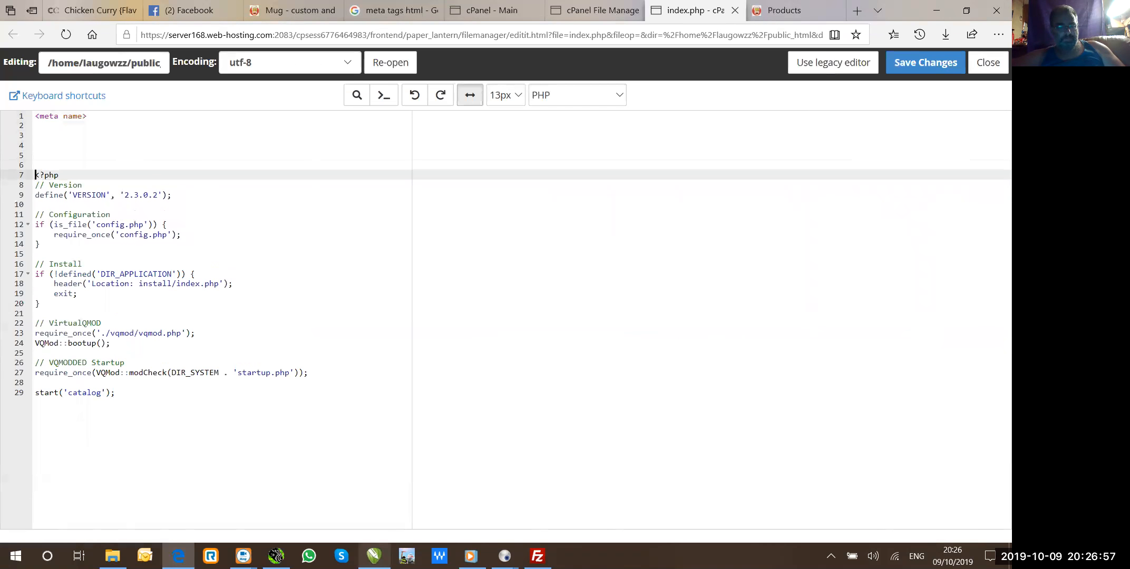
Check the sample meta tag code in CorelDRAW and change the first line of index.php to <meta name="">.
click(374, 556)
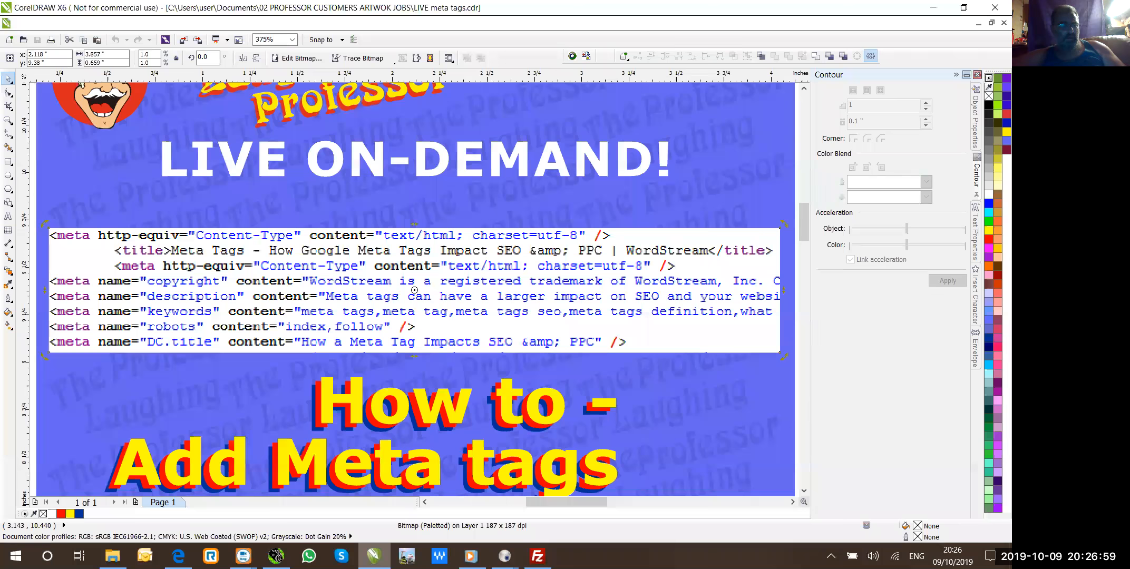
key(alt+Tab)
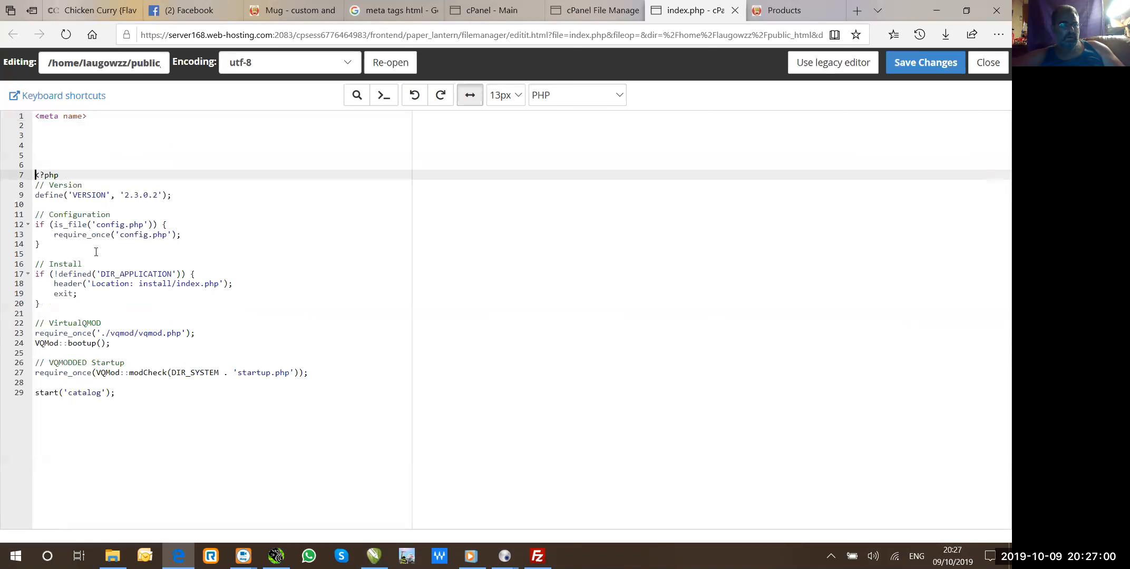
click(94, 117)
key(BackSpace)
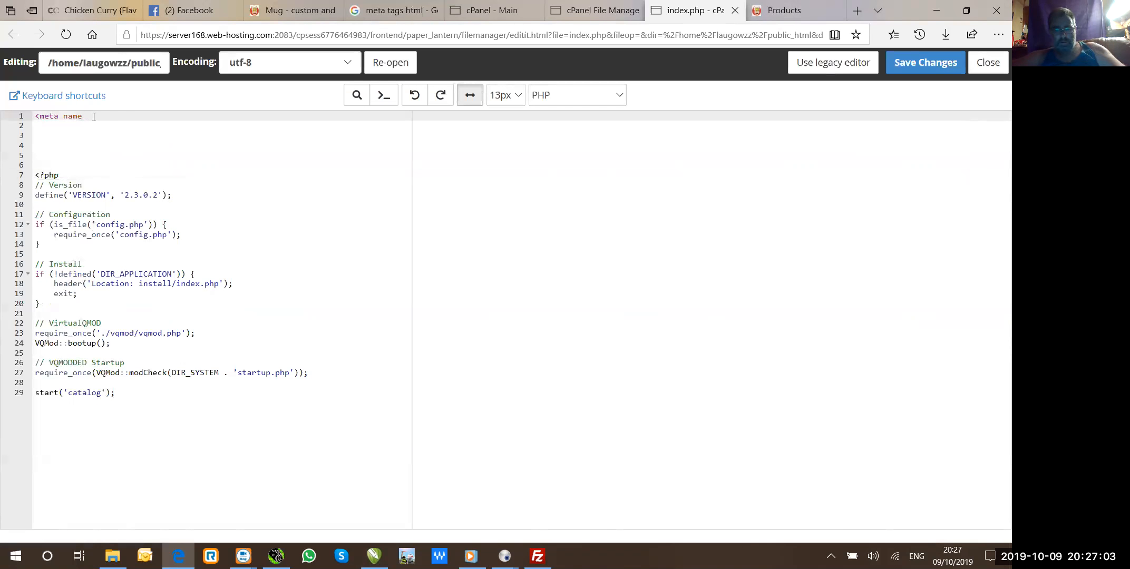
text(=@)
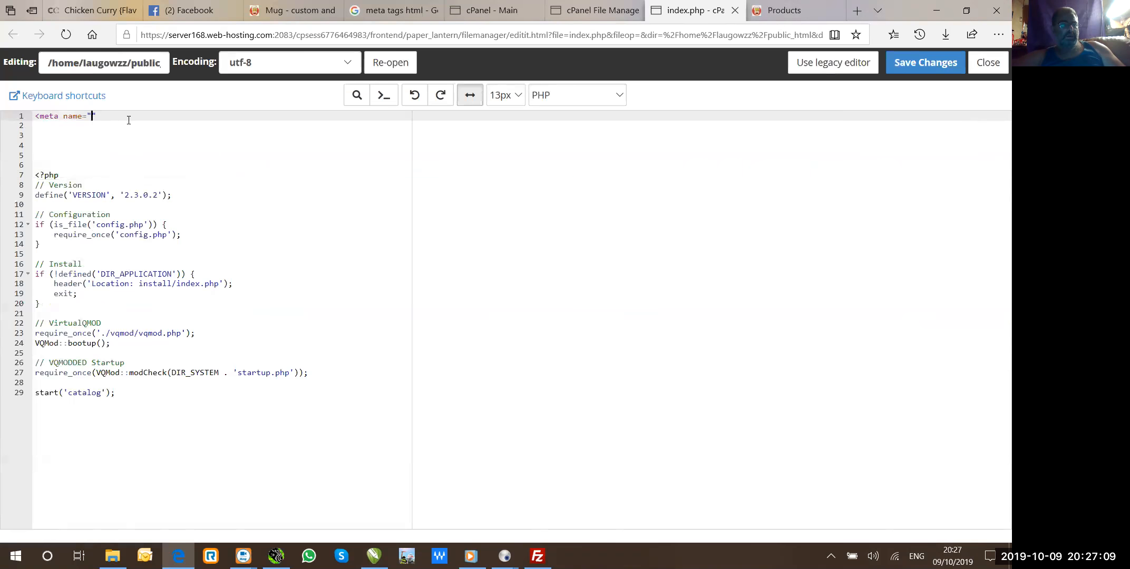
text(>)
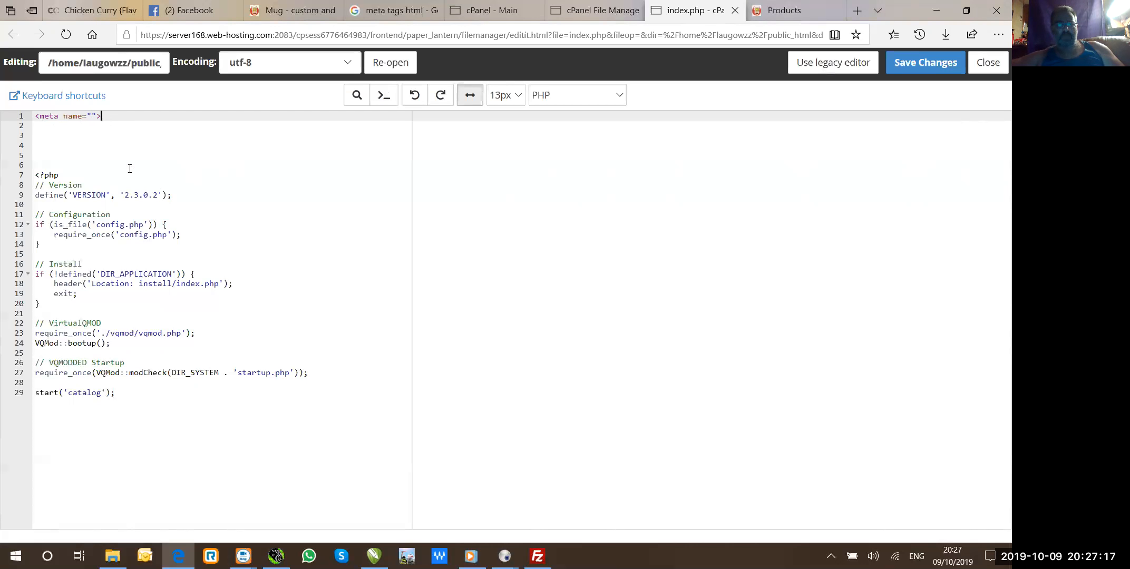
Close the index.php editor without saving, and close the File Manager and cPanel browser tabs.
click(983, 63)
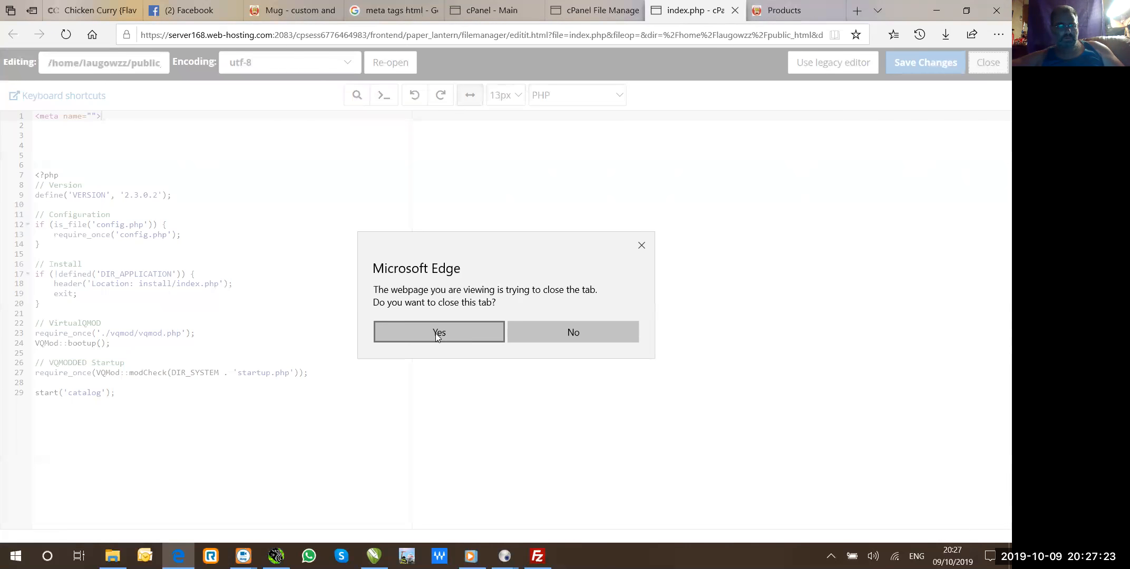
click(437, 332)
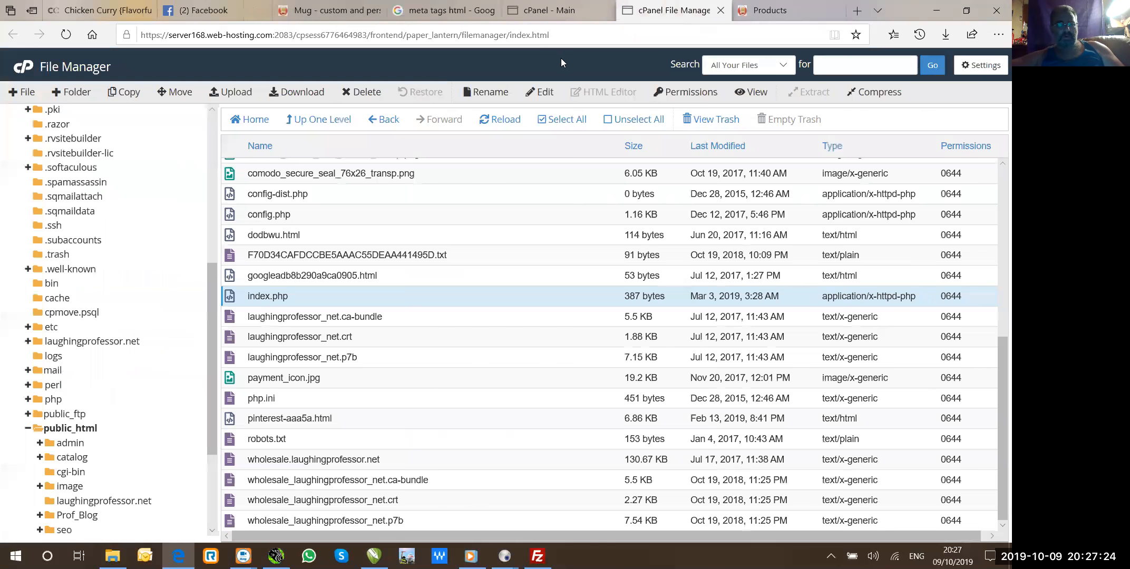
click(458, 209)
drag(995, 400, 996, 212)
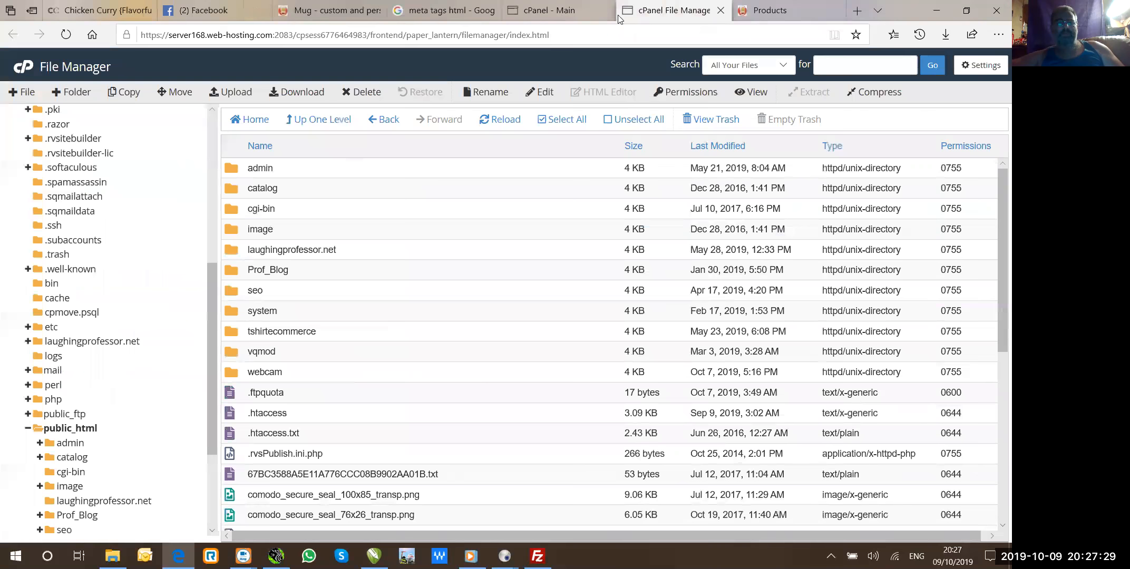
click(720, 11)
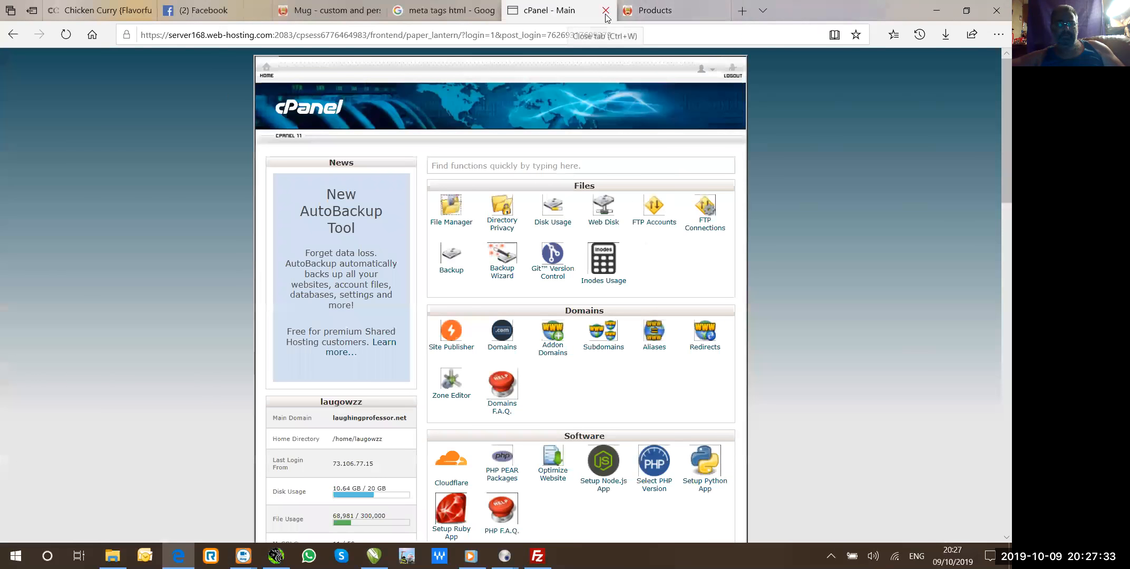
click(606, 10)
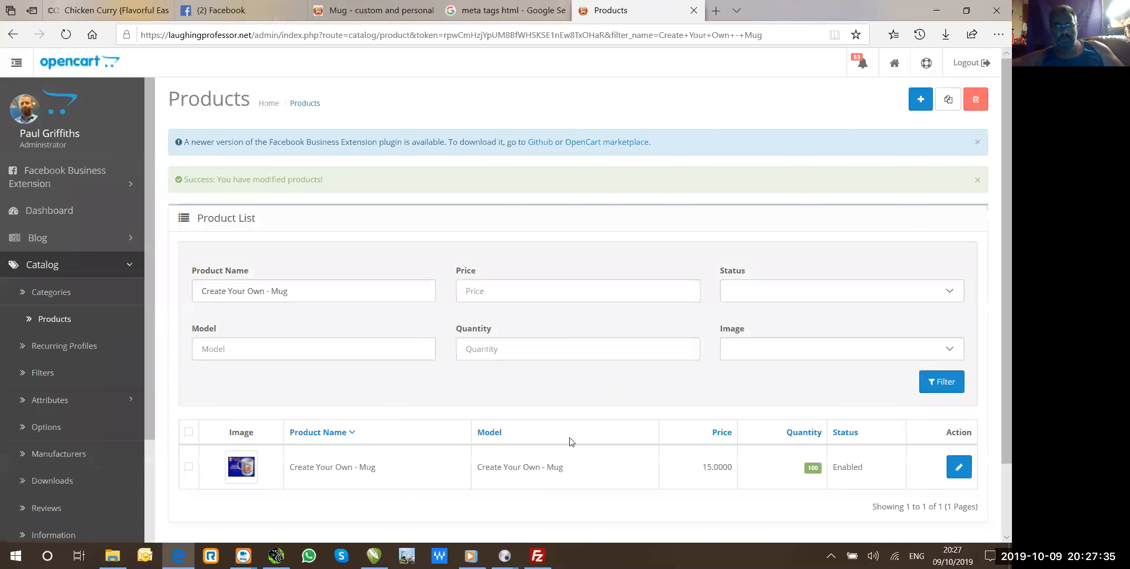
Switch to FileZilla and connect to the saved site "ftp.laughingprofessor.net 2".
click(537, 556)
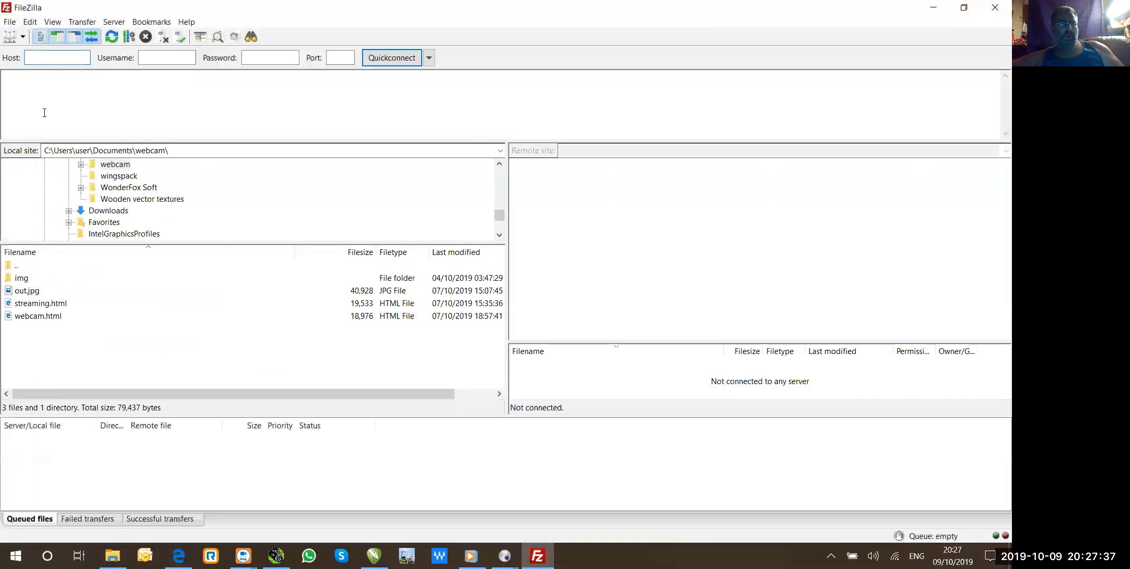
click(10, 24)
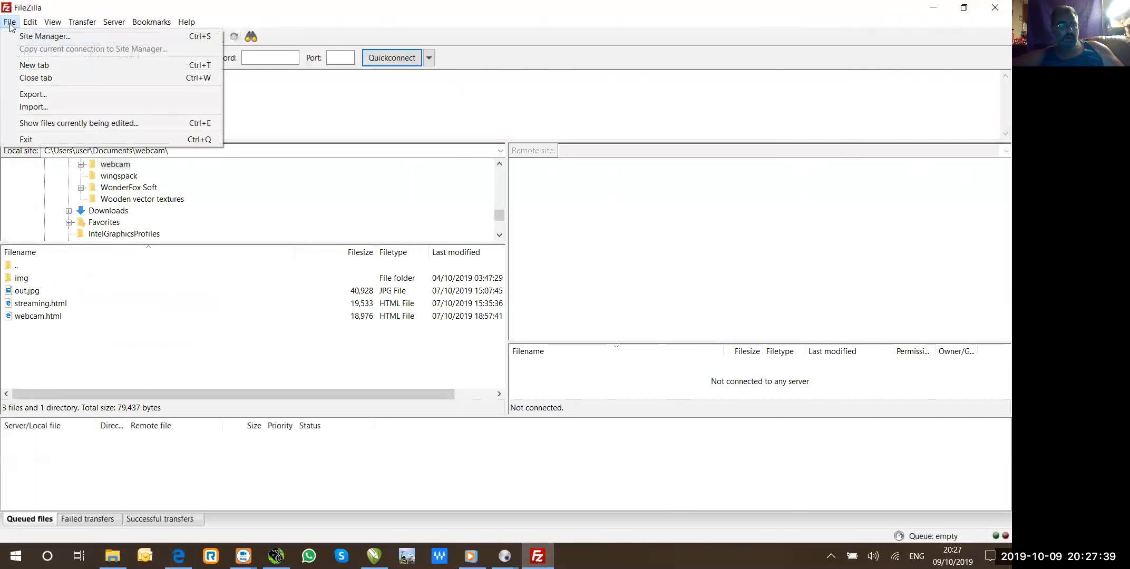
click(16, 37)
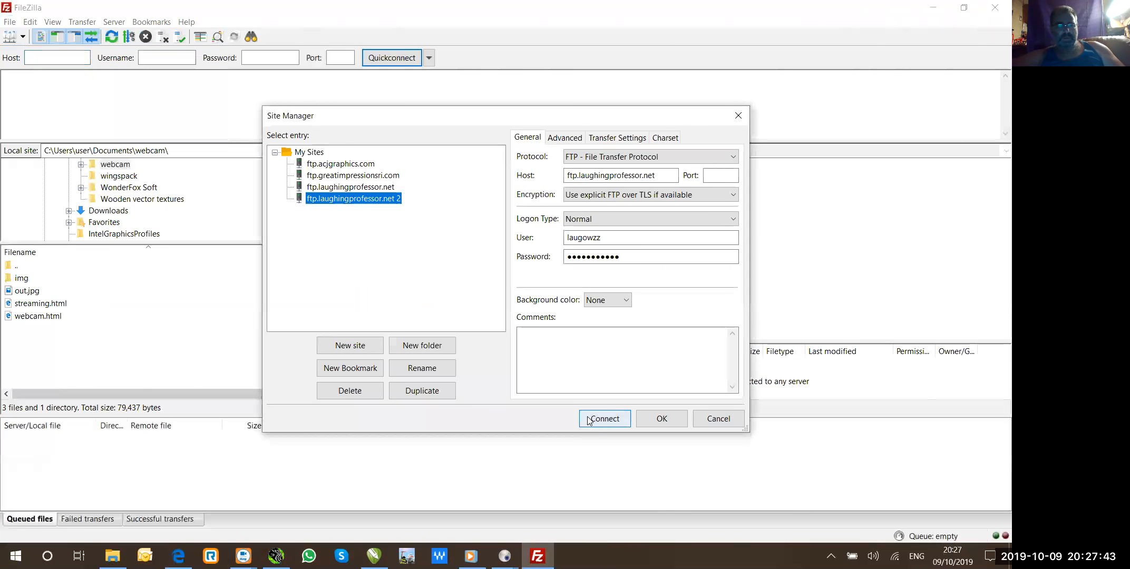
click(604, 419)
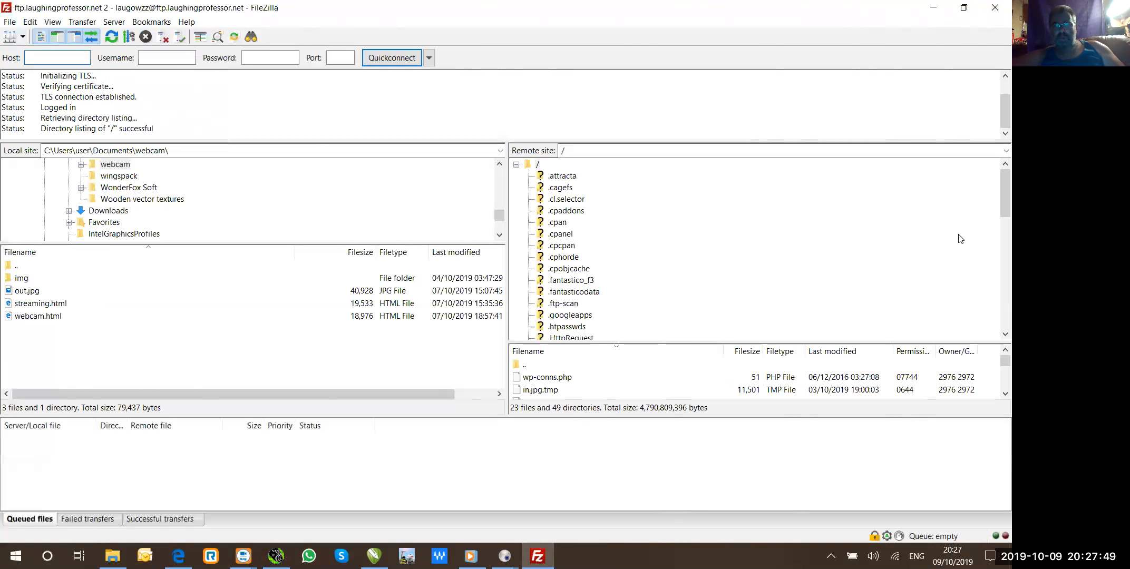
Browse the remote site to the folder /public_html/catalog/view/theme/default/template/common.
scroll(998, 299, down, 10)
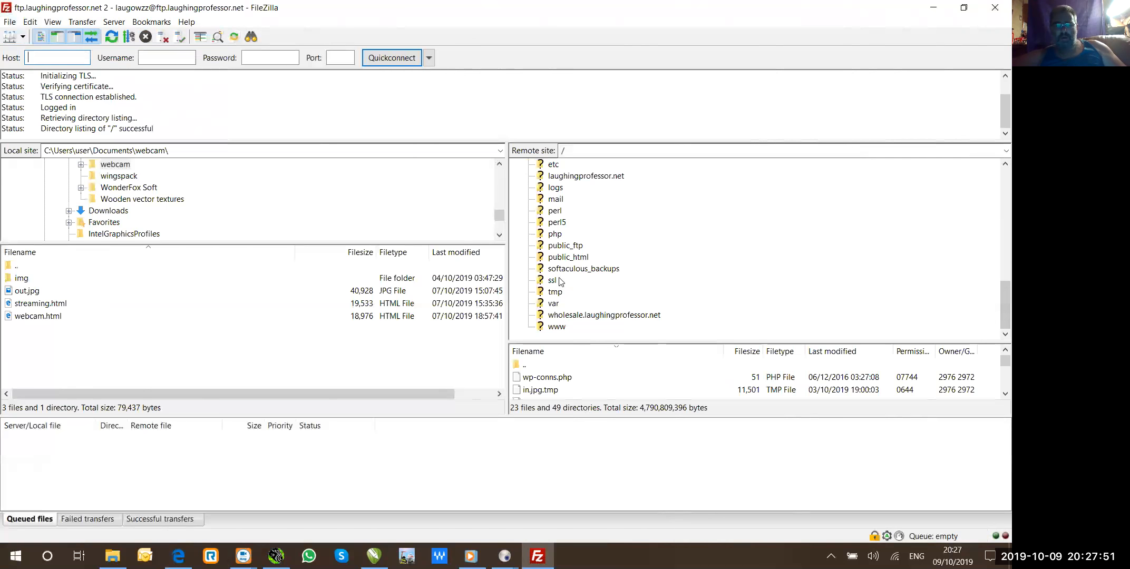
click(542, 261)
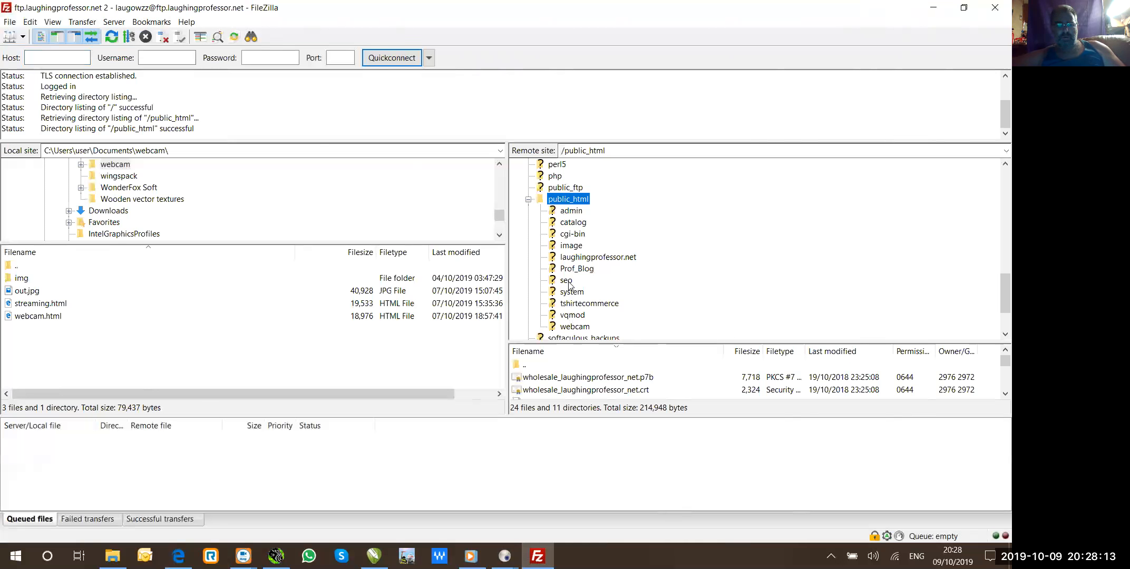
click(563, 224)
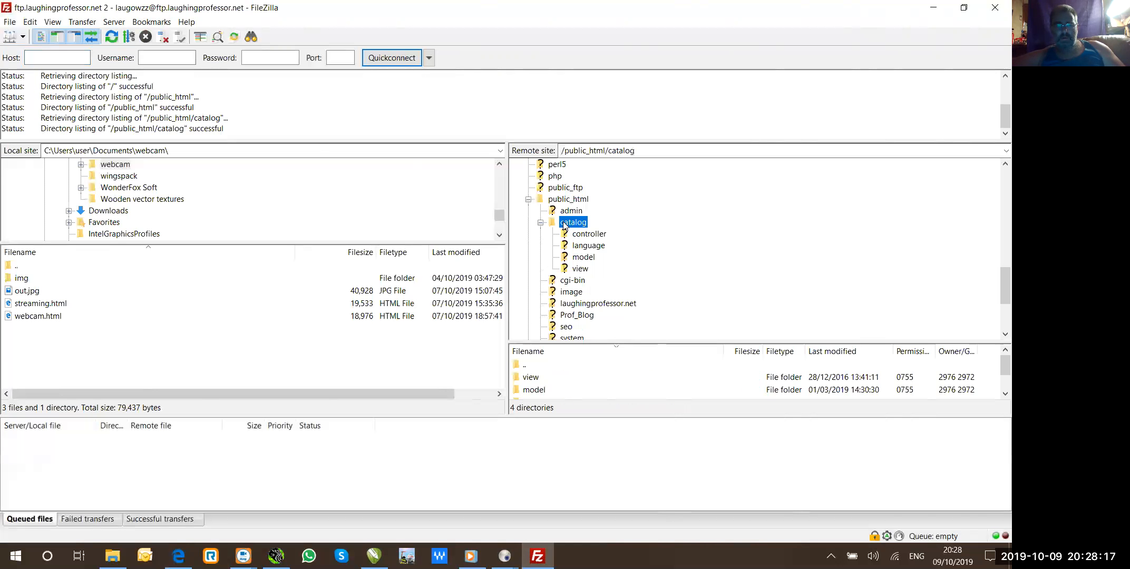
click(570, 270)
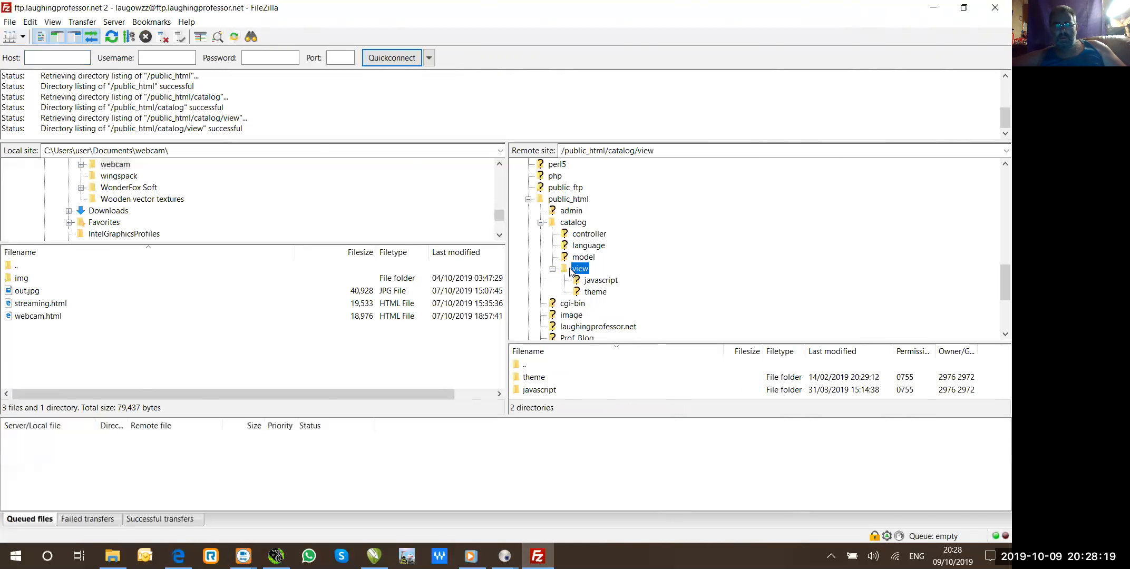
click(581, 293)
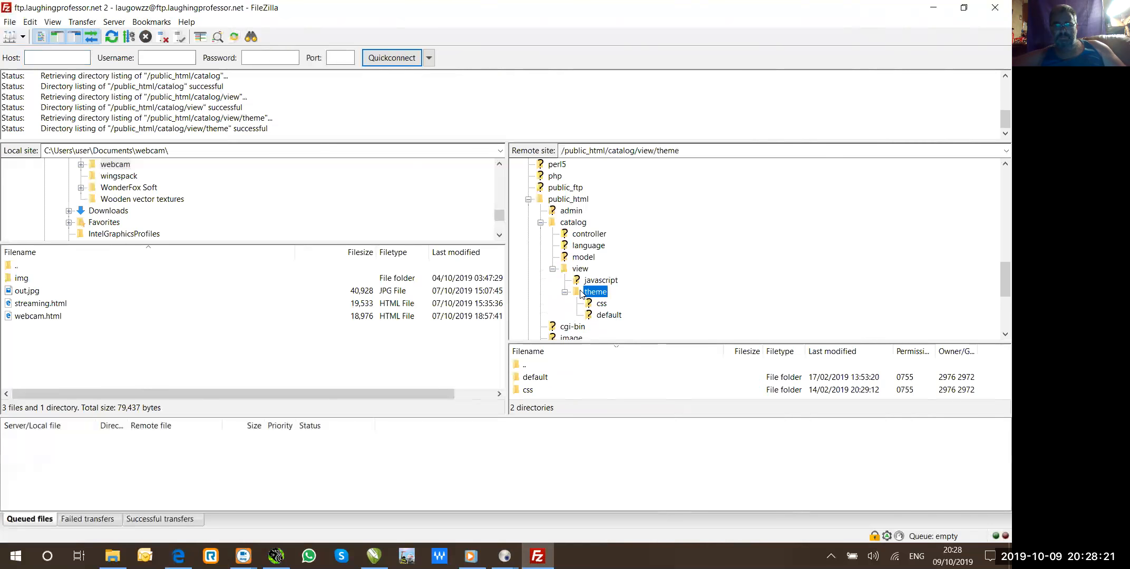
click(592, 316)
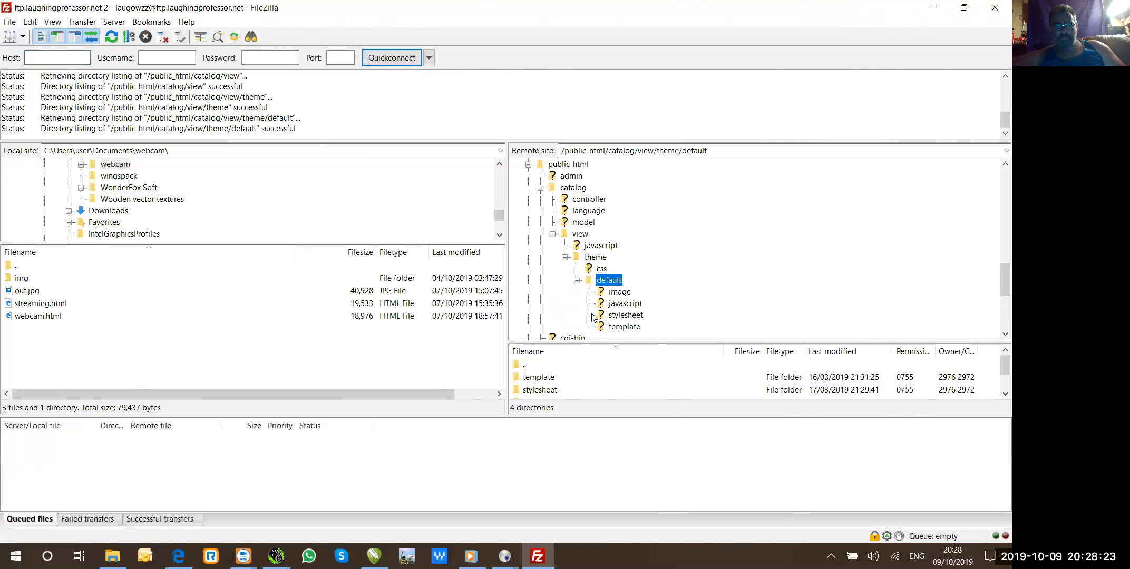
click(609, 327)
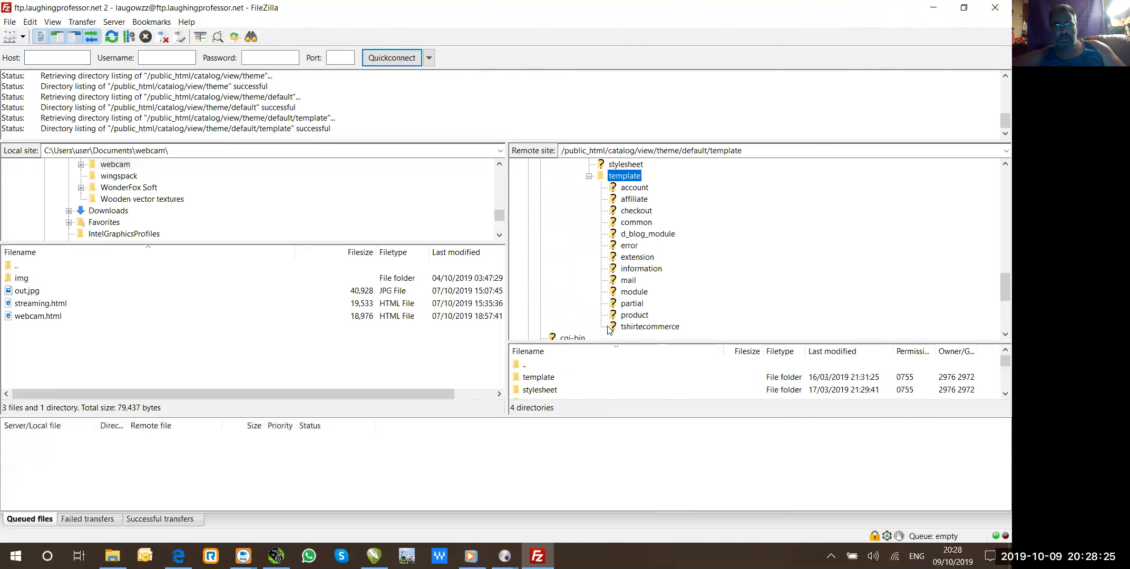
click(622, 224)
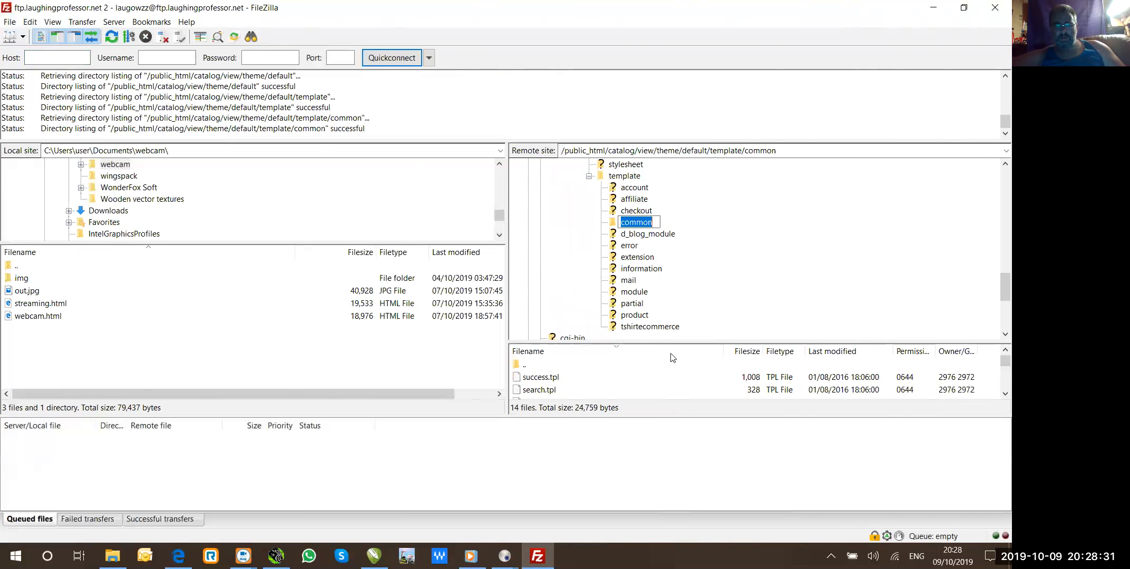
Enlarge the remote file list and show the available file actions for header.tpl in the common folder.
drag(666, 343, 666, 298)
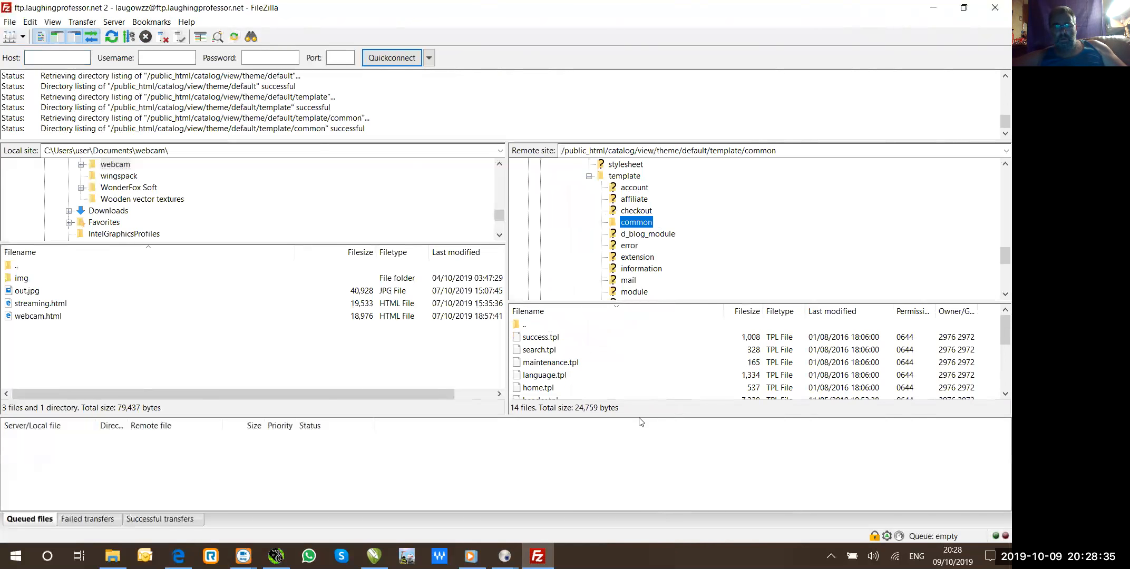
drag(637, 417, 645, 483)
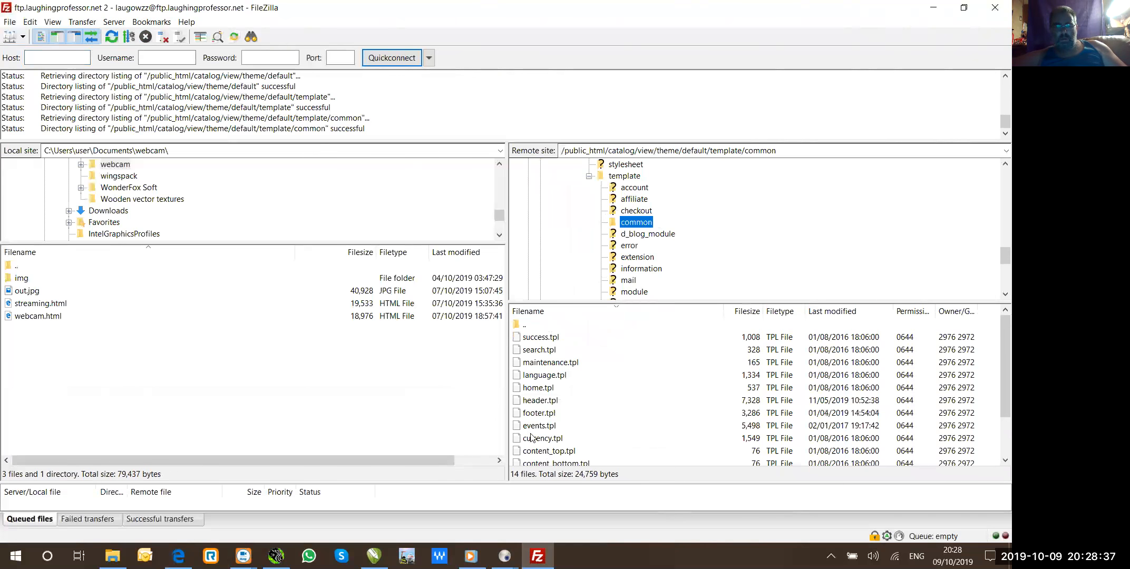
click(534, 402)
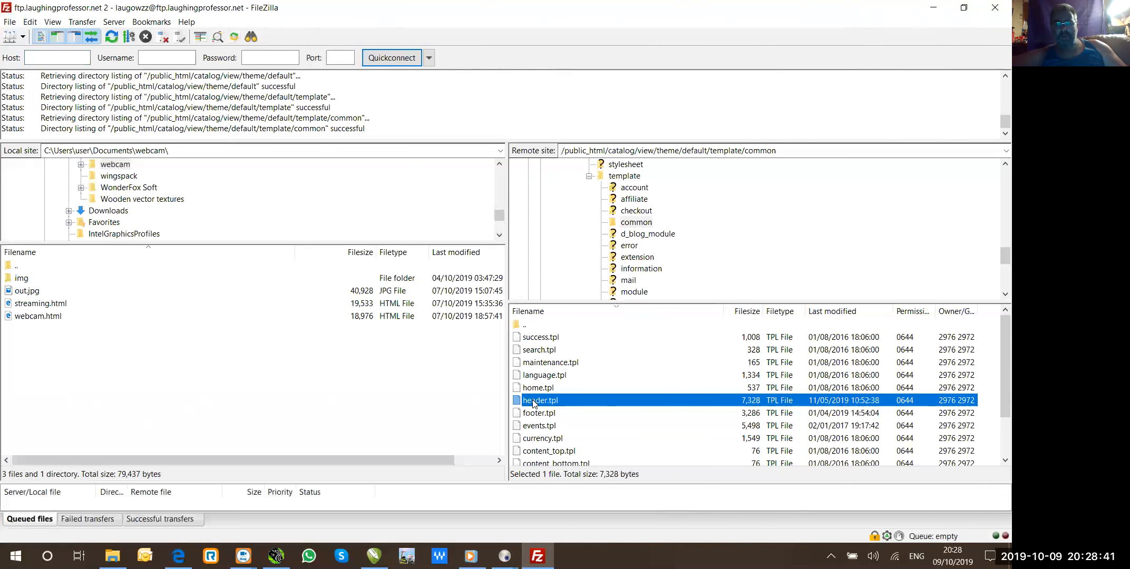
right_click(534, 403)
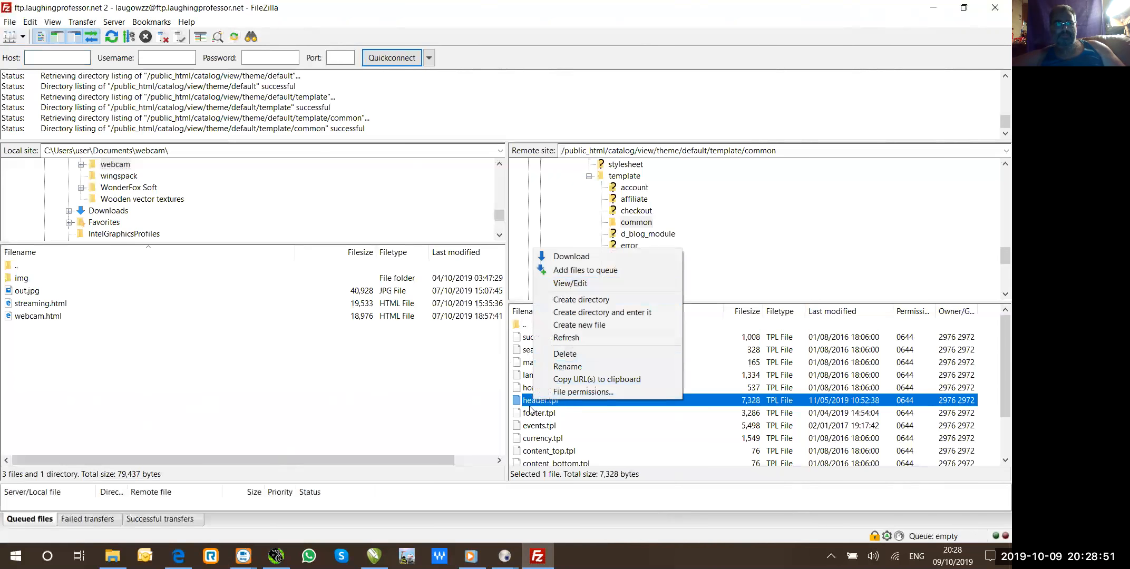
Close FileZilla and switch to the "Ceramic Mug - White 11oz" page in Dreamweaver.
click(994, 7)
click(995, 8)
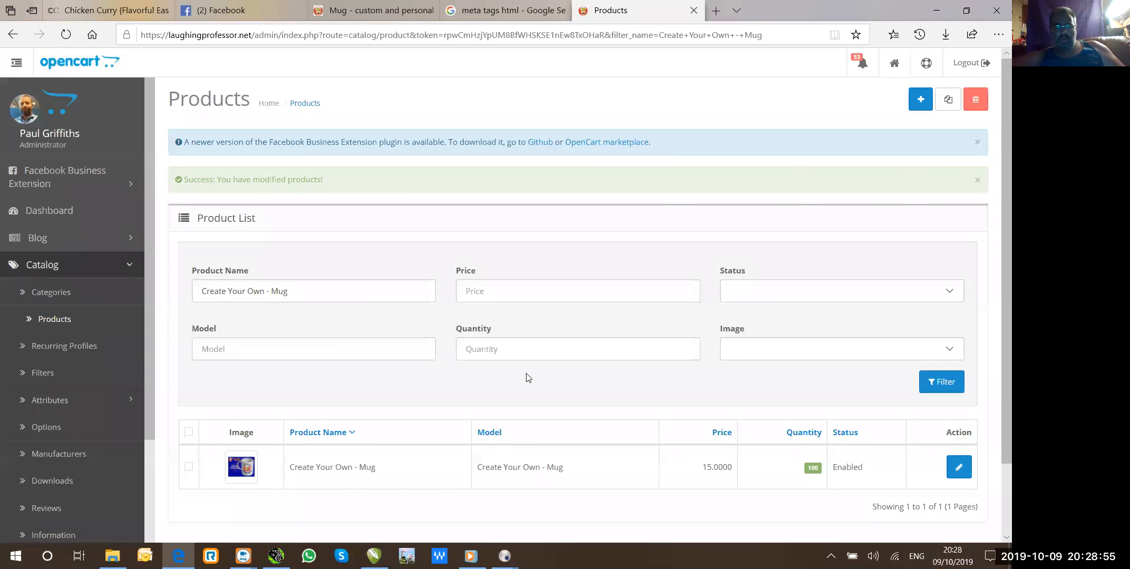
mouse_move(277, 554)
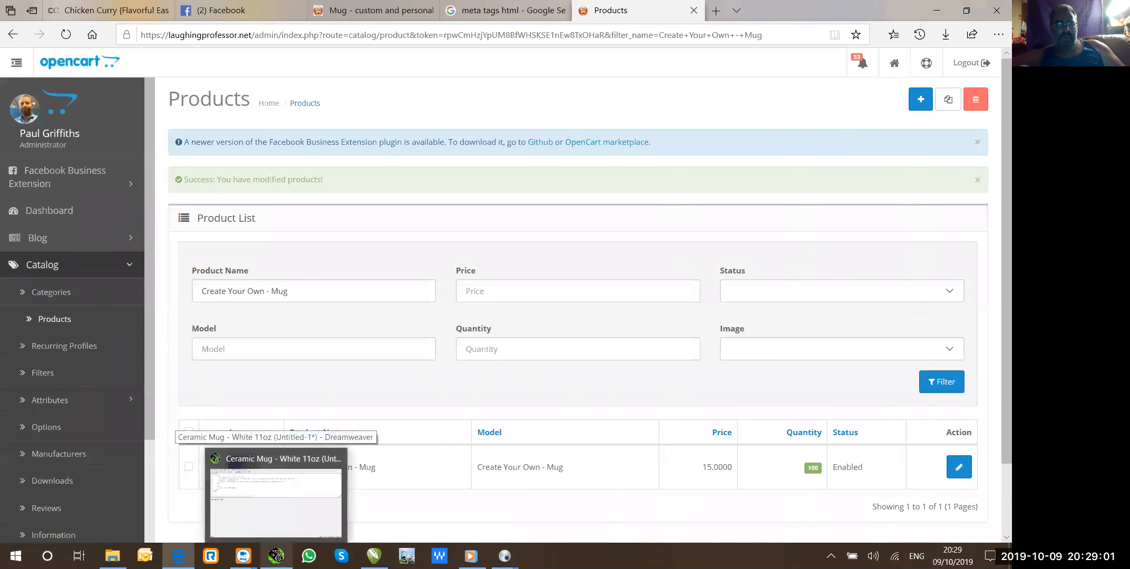
click(275, 495)
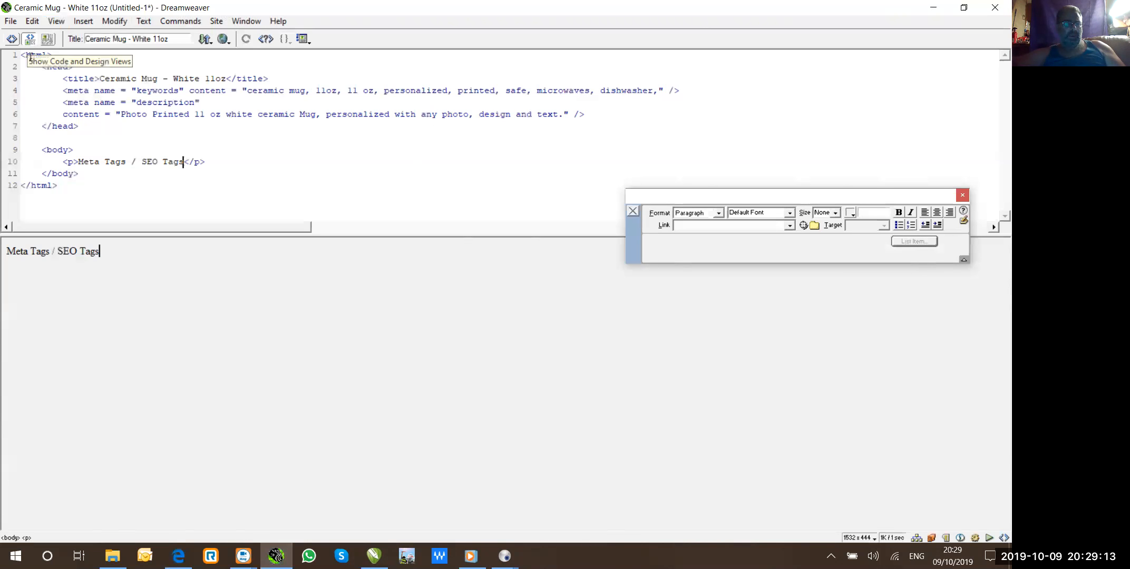
Highlight the sample page's HTML code for review and add an empty paragraph after "Meta Tags / SEO Tags".
drag(30, 59, 248, 202)
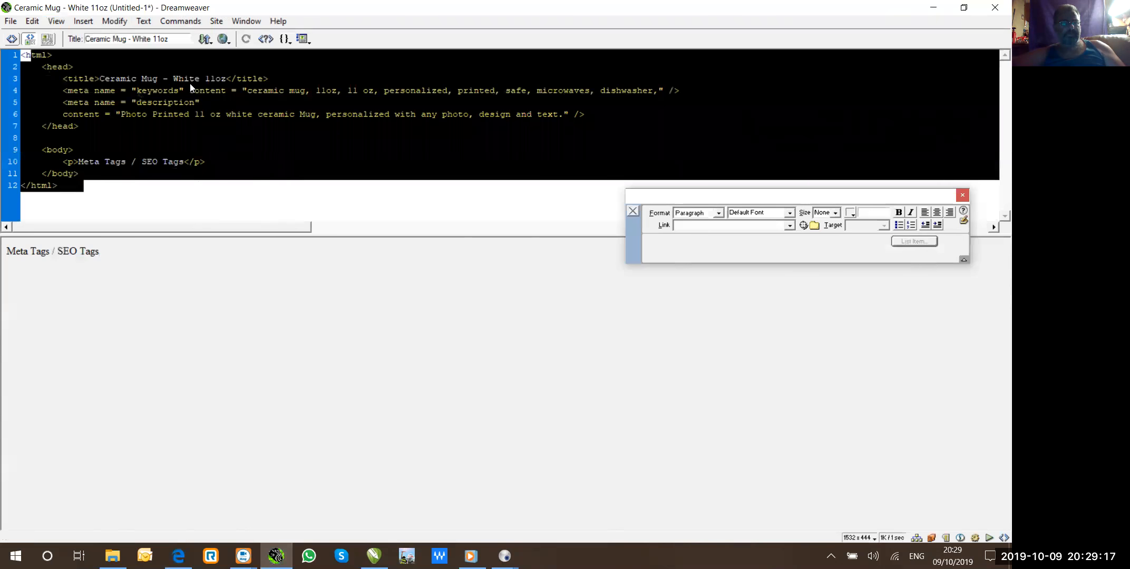
click(167, 127)
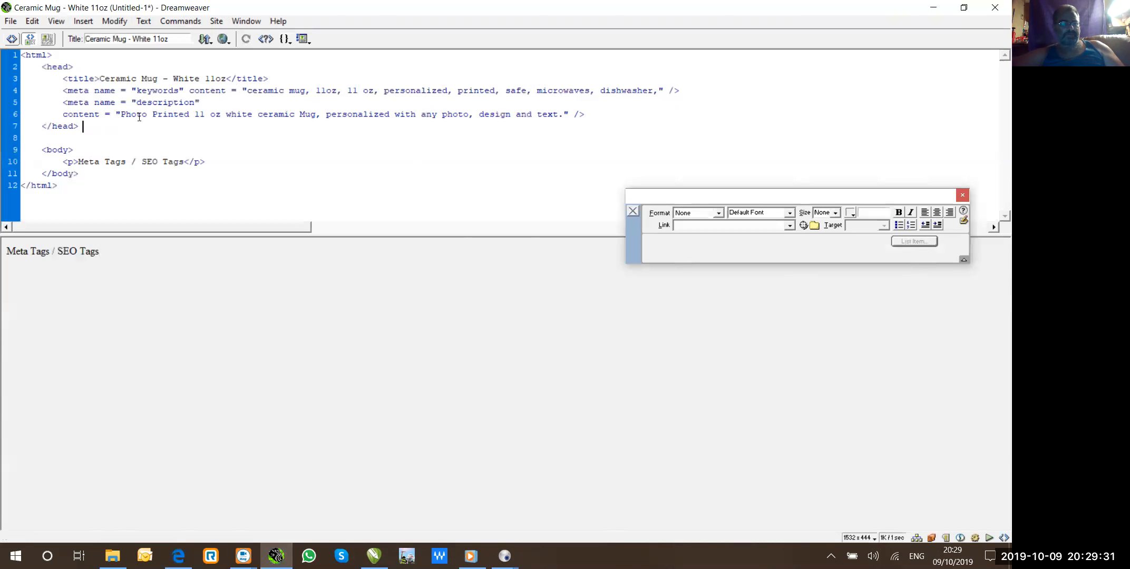
click(124, 264)
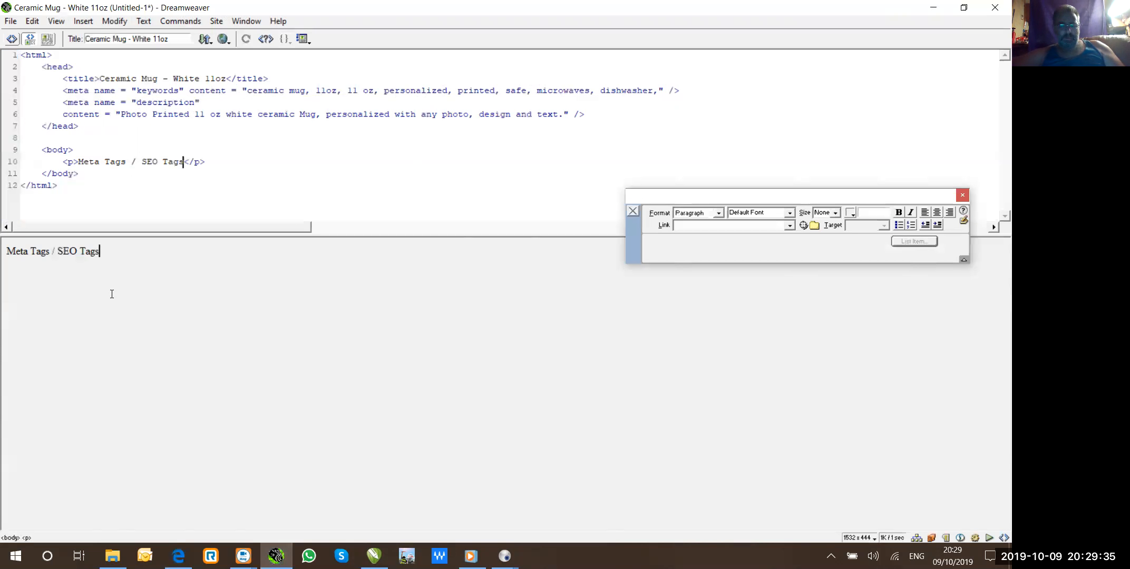
key(Return)
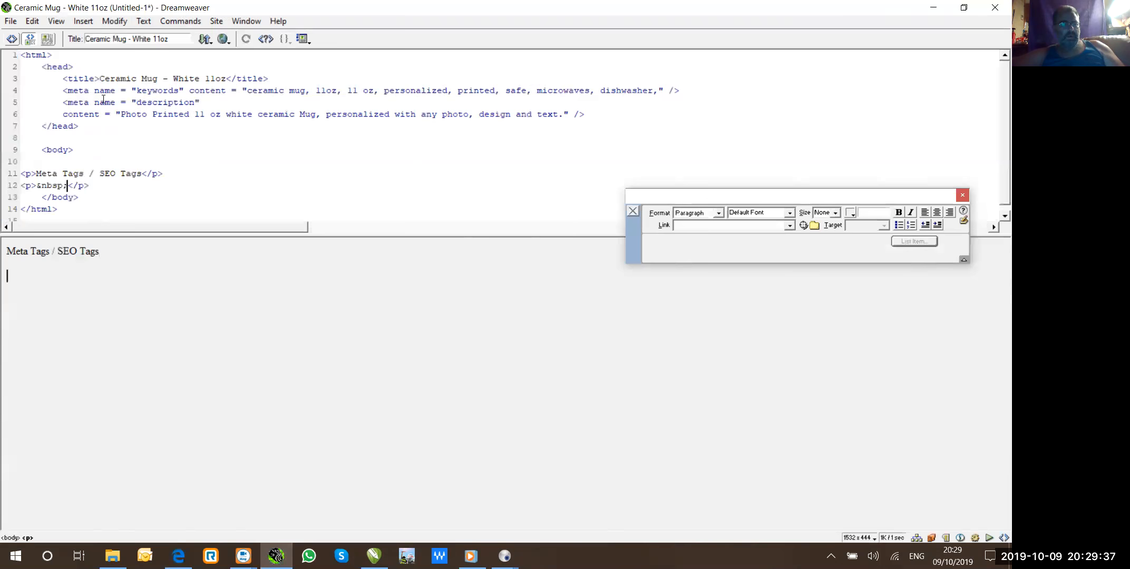
drag(43, 66, 102, 207)
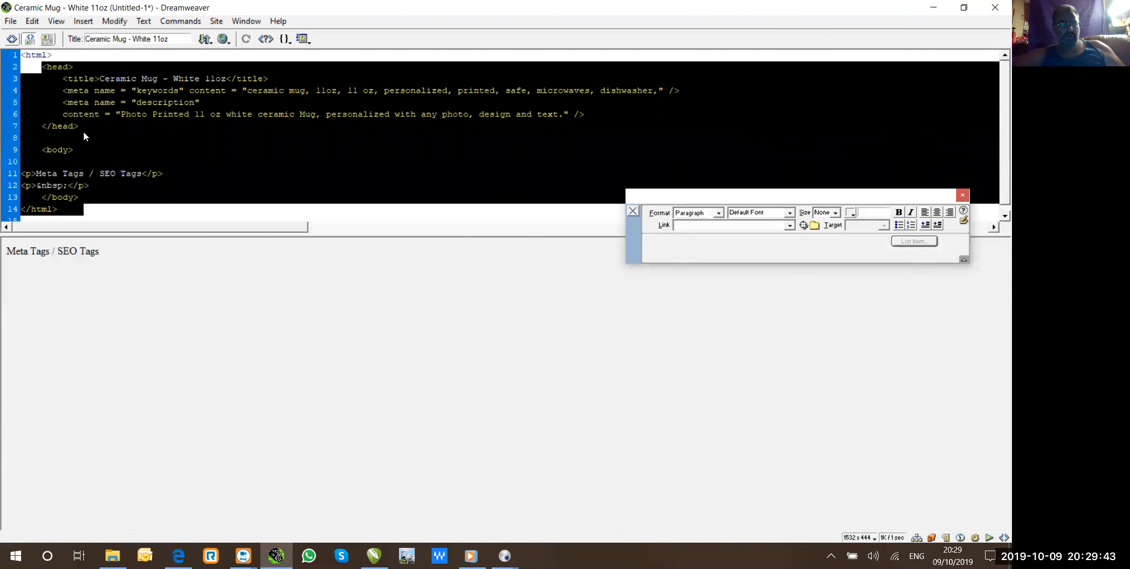
click(68, 253)
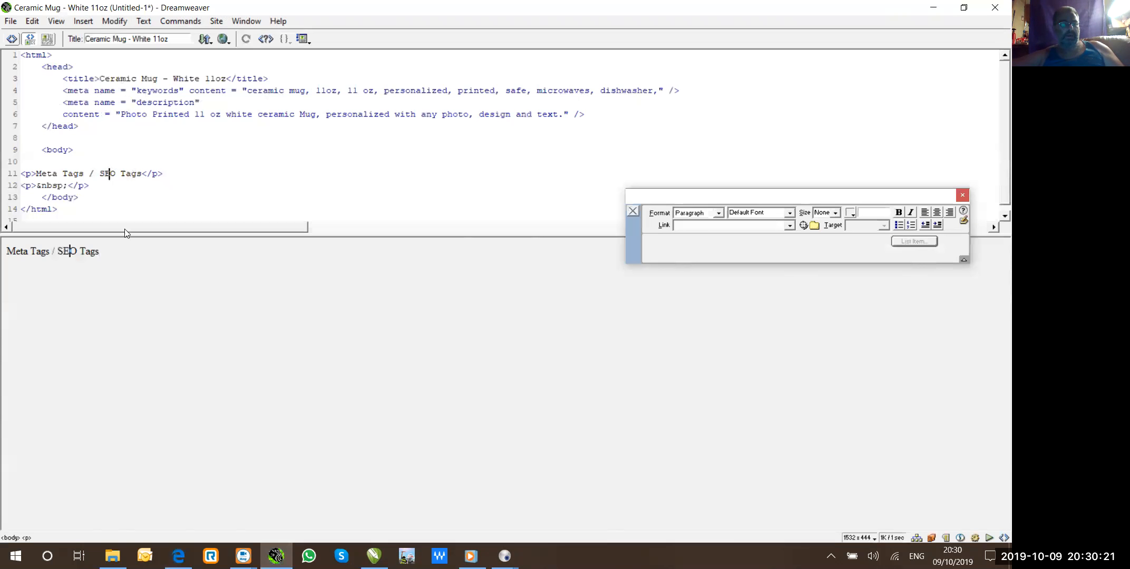
Minimize Dreamweaver, show the "meta tags html" search results in the browser, and highlight the GeeksforGeeks result's description for review.
click(119, 281)
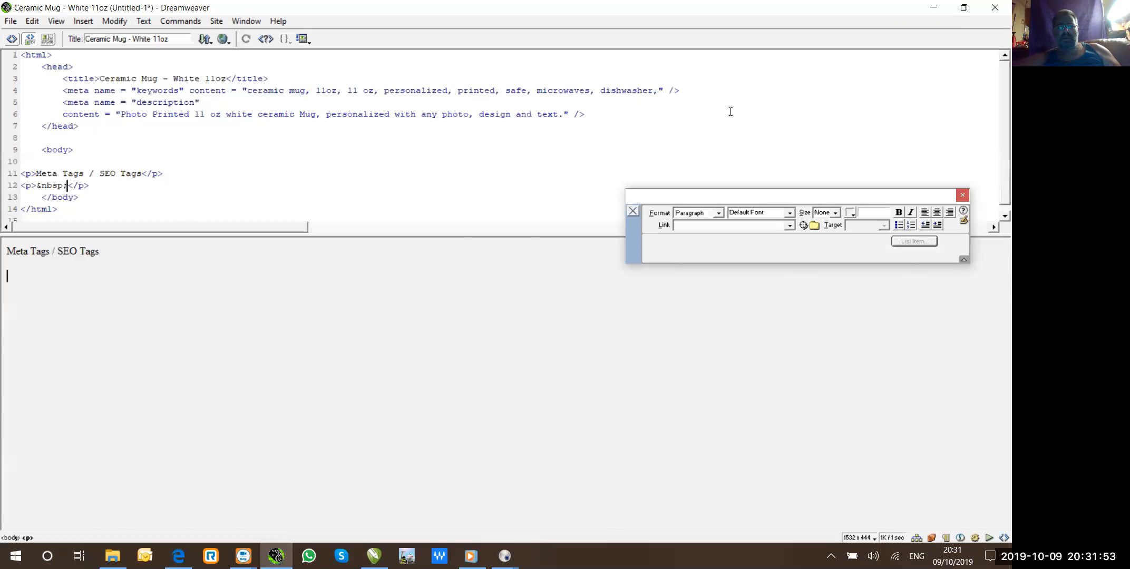
click(931, 14)
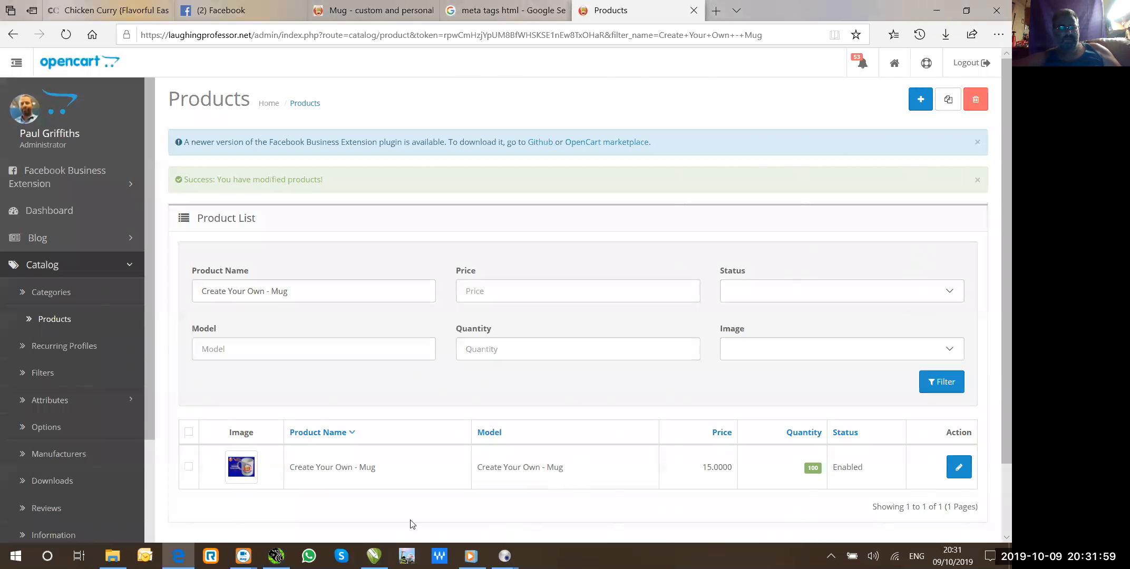
click(473, 8)
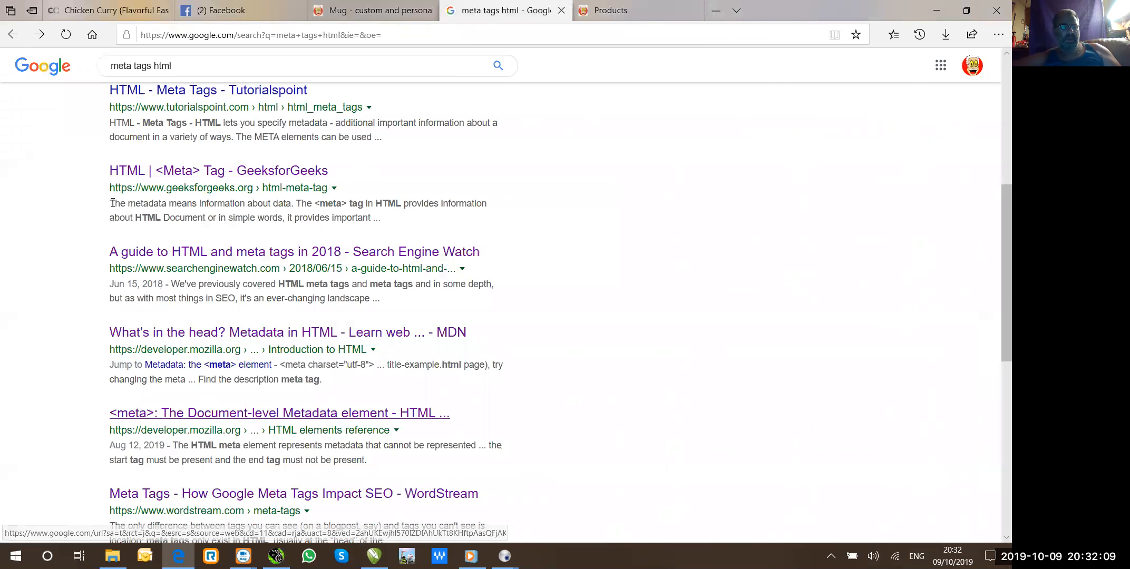
drag(113, 203, 373, 219)
key(ctrl)
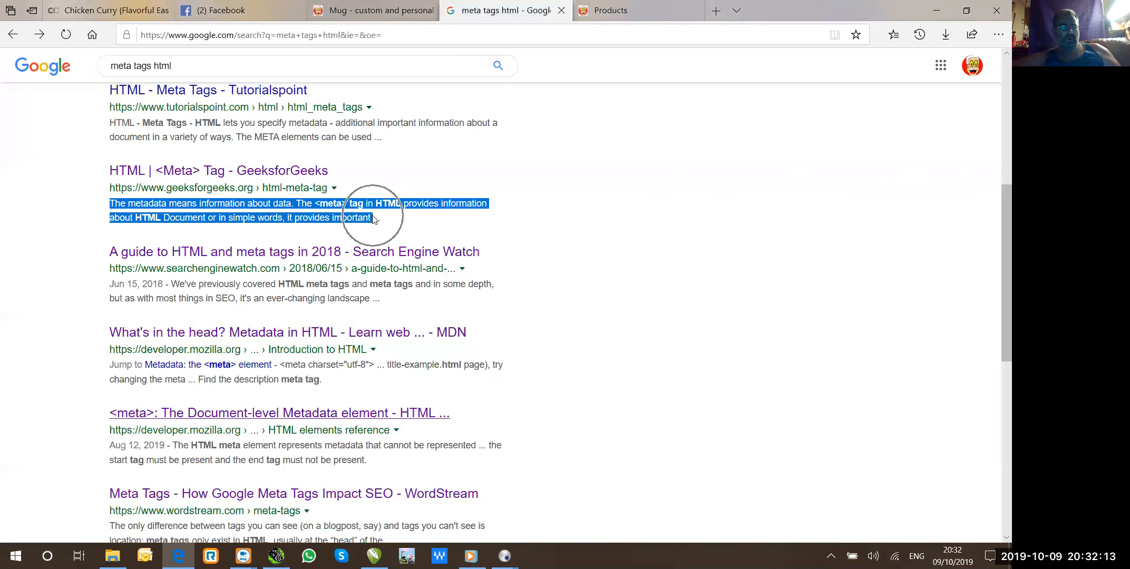
key(ctrl)
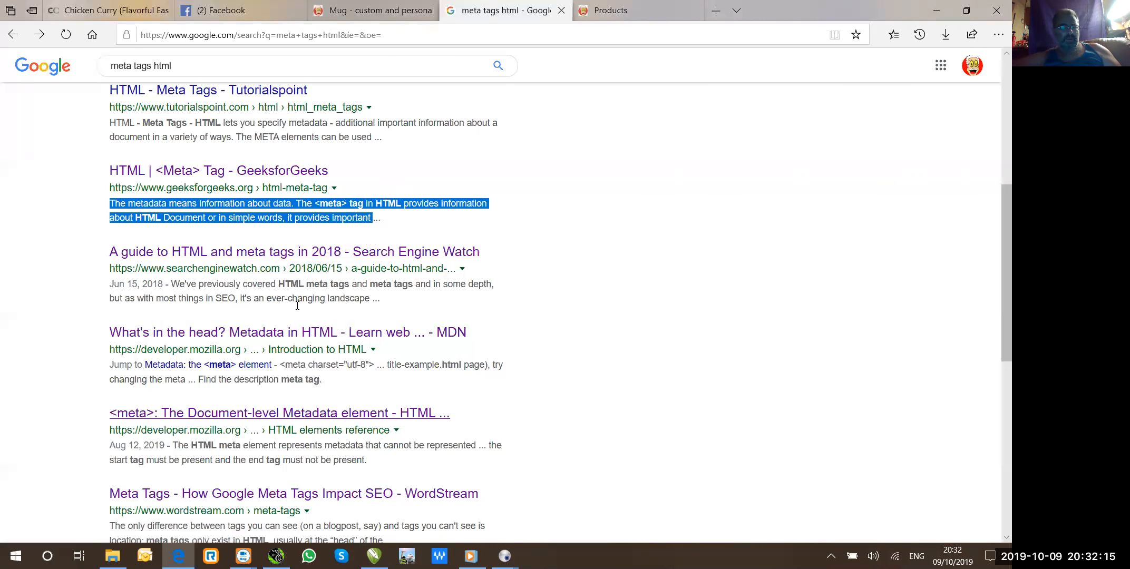
key(ctrl)
click(69, 292)
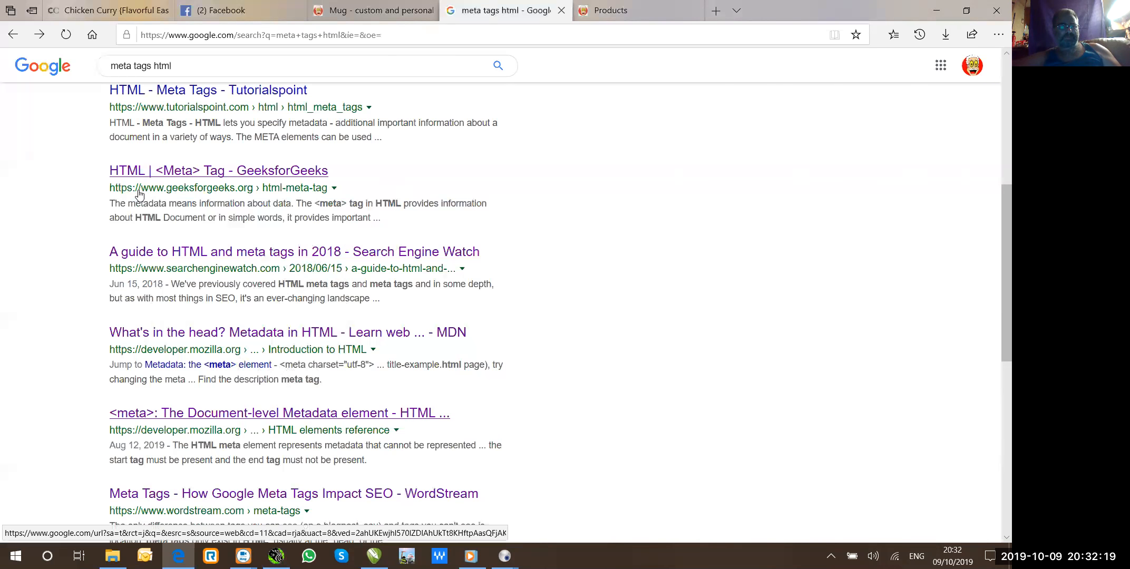
Reload the mug page in the online store, search the store for "mug" and open the "Create Your Own - Mug" product.
click(343, 16)
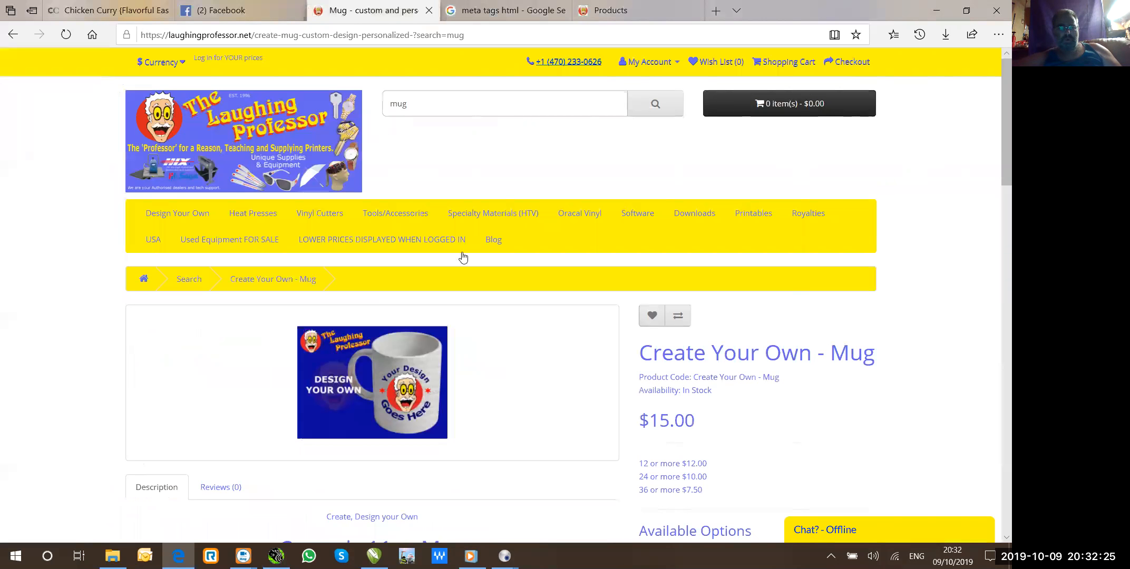
click(388, 36)
key(Return)
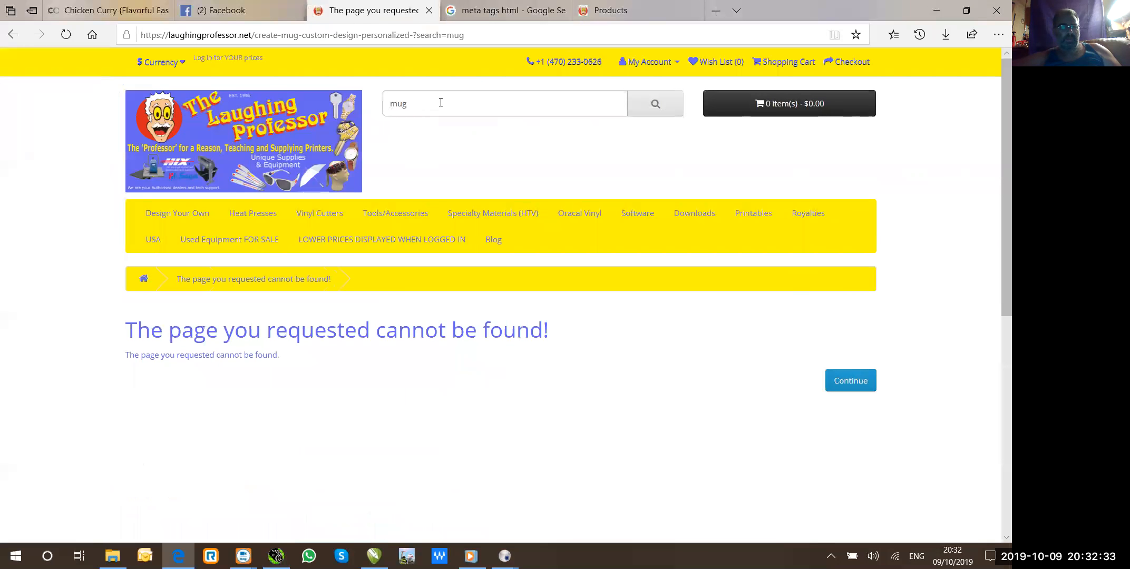
click(641, 105)
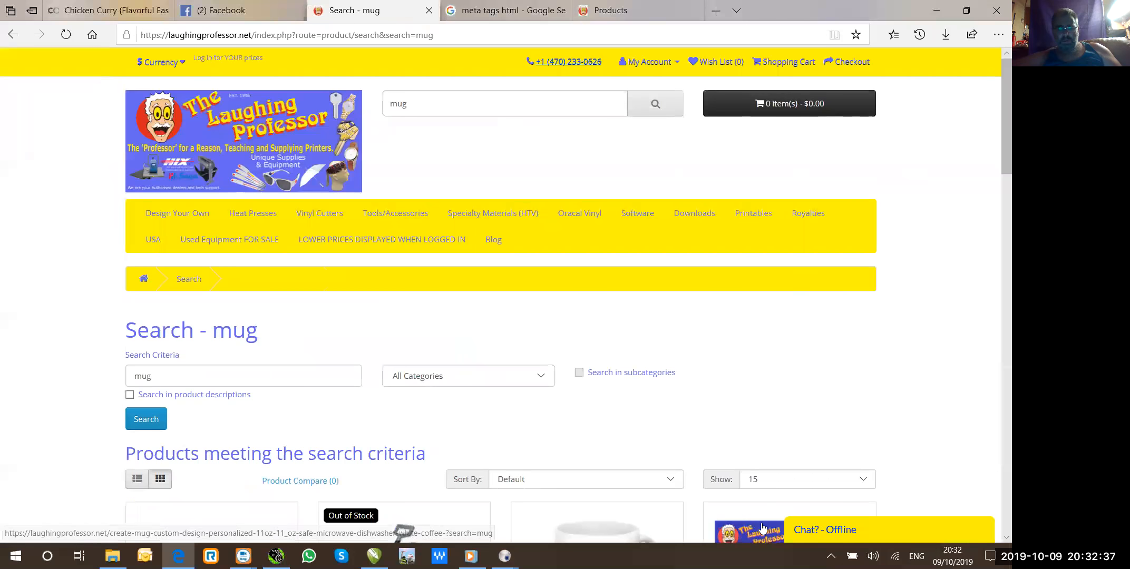
click(762, 527)
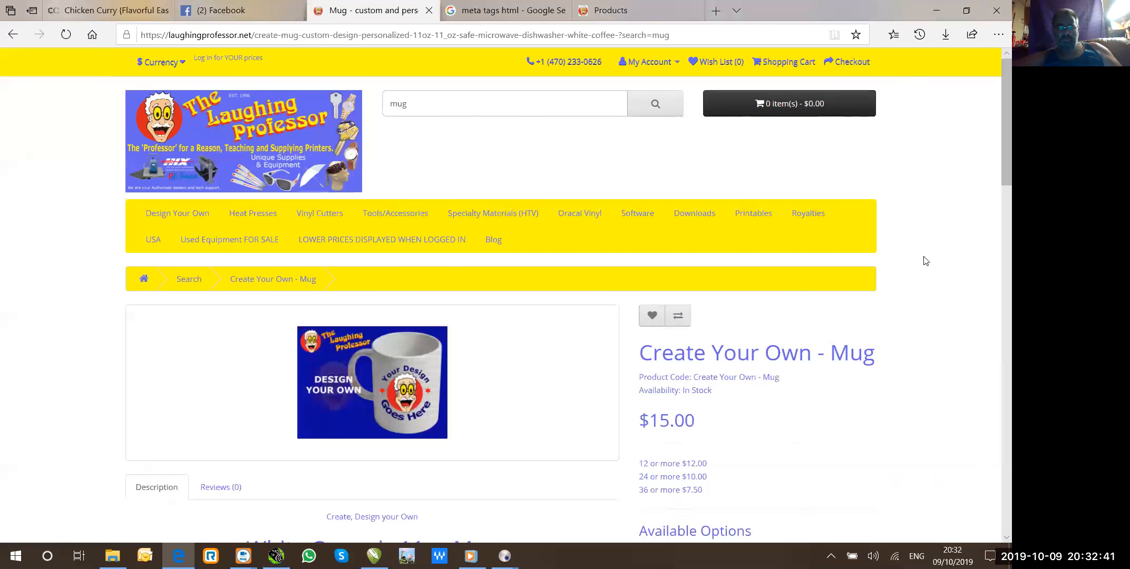
Review the "Create Your Own - Mug" product page, including its description, options and related products.
scroll(996, 182, down, 4)
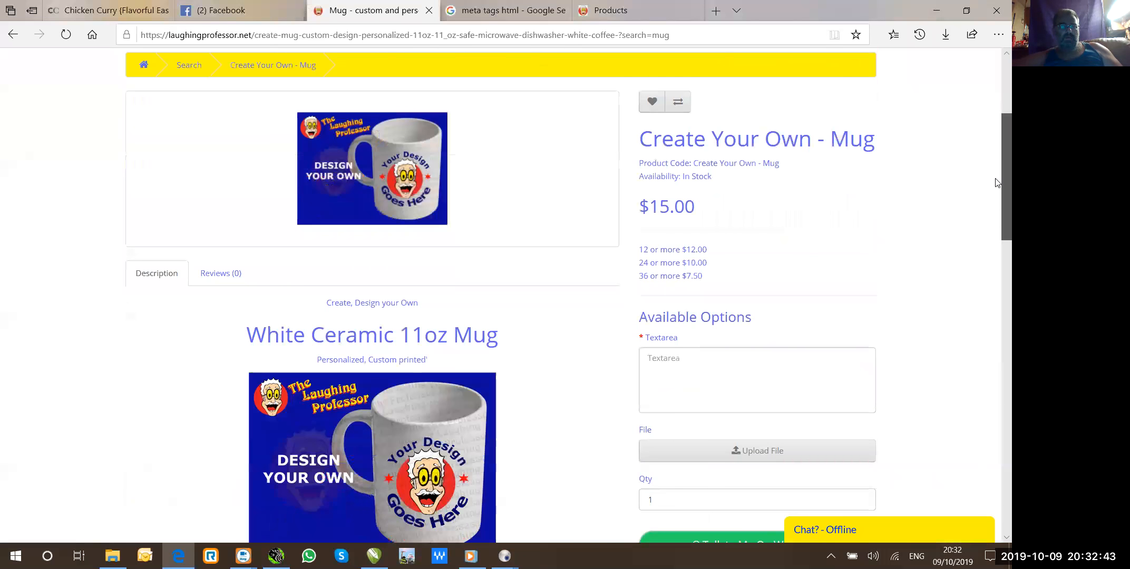
scroll(996, 192, down, 2)
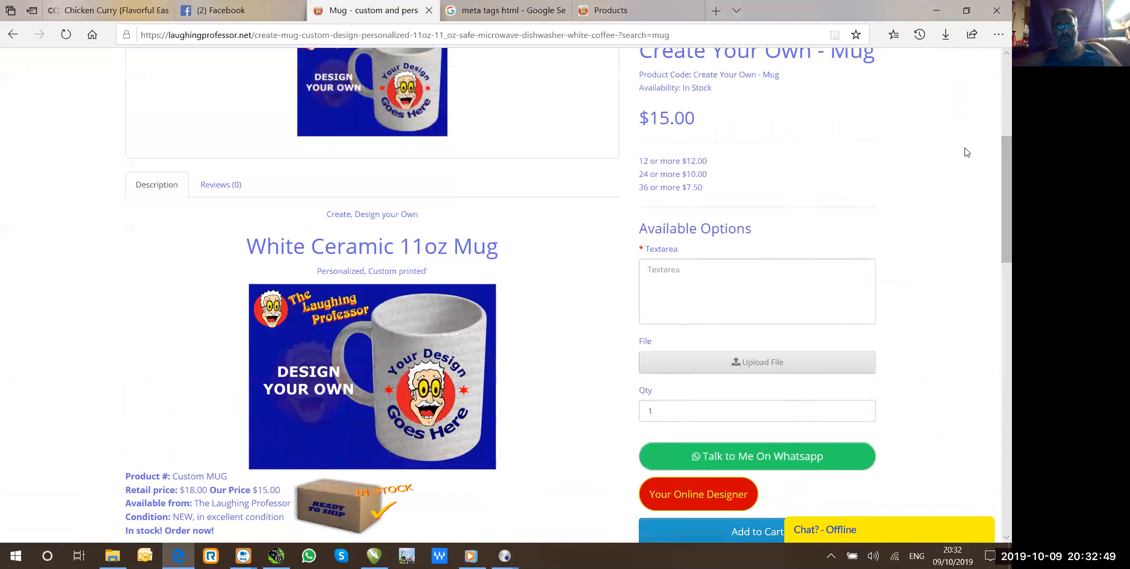
scroll(997, 241, down, 8)
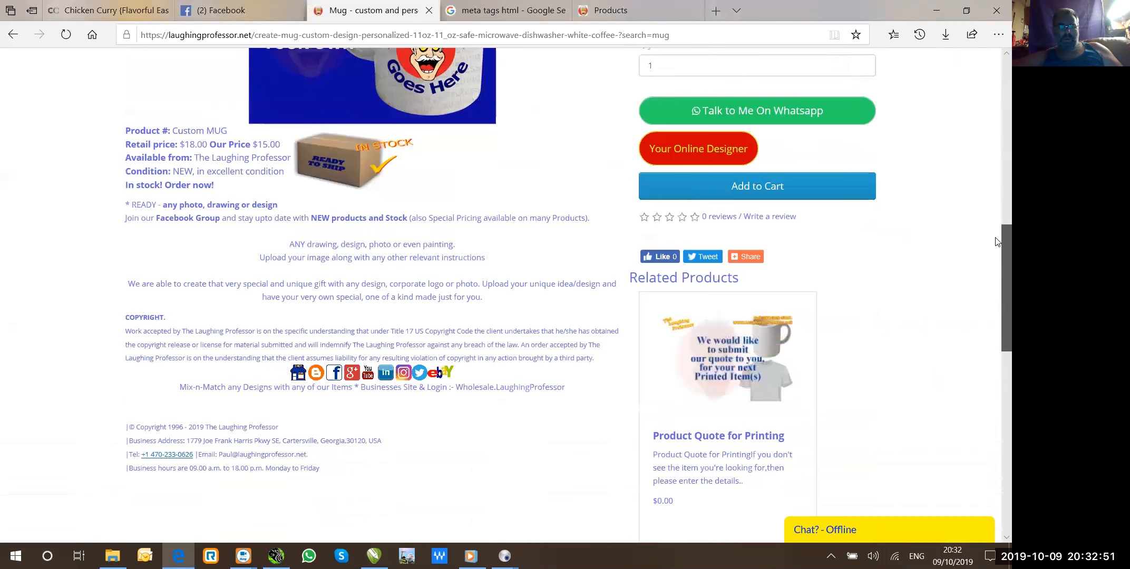
scroll(996, 205, up, 13)
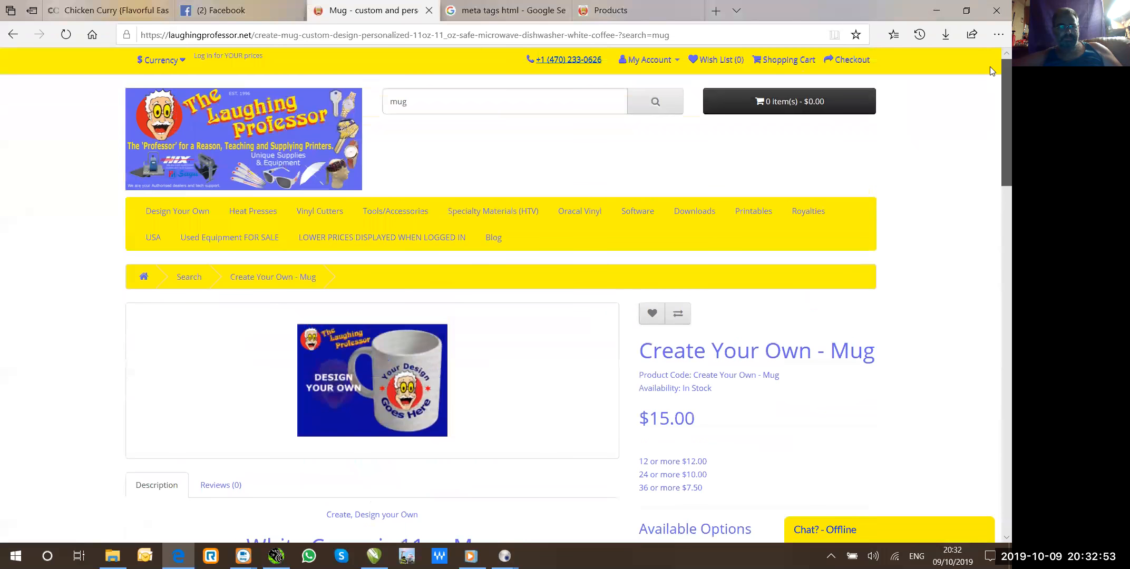
scroll(991, 69, down, 16)
scroll(996, 121, up, 8)
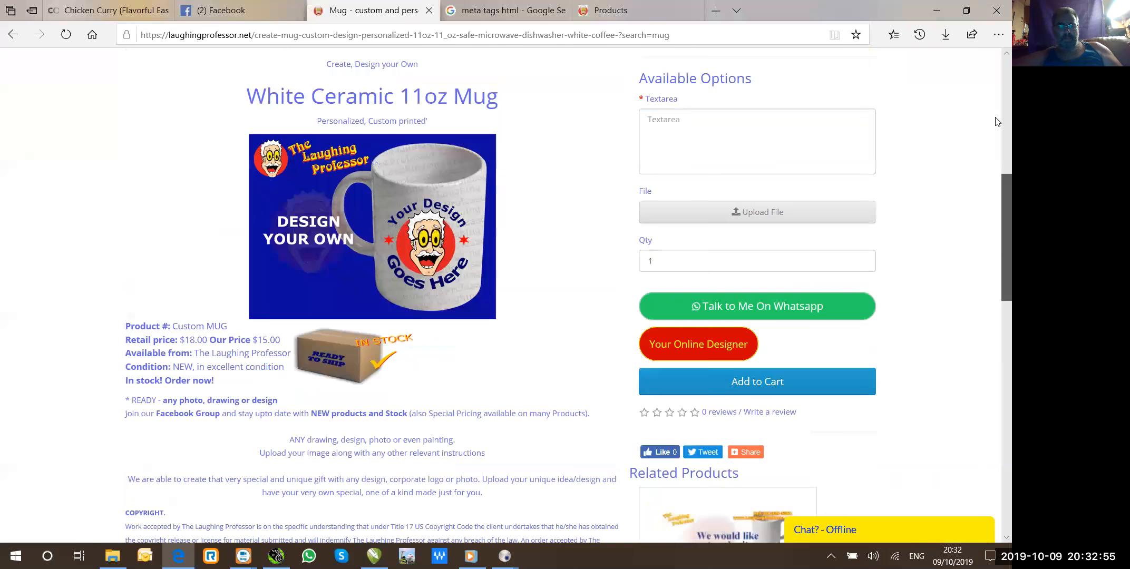
scroll(998, 121, up, 8)
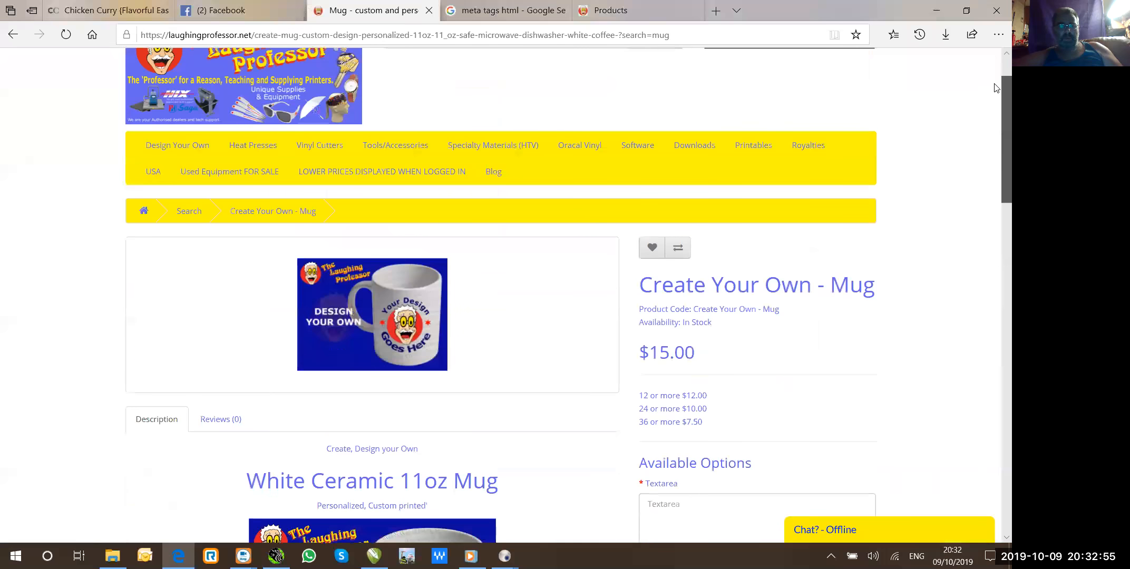
Inspect the product page's code, expand its head element and select the meta description line.
right_click(497, 88)
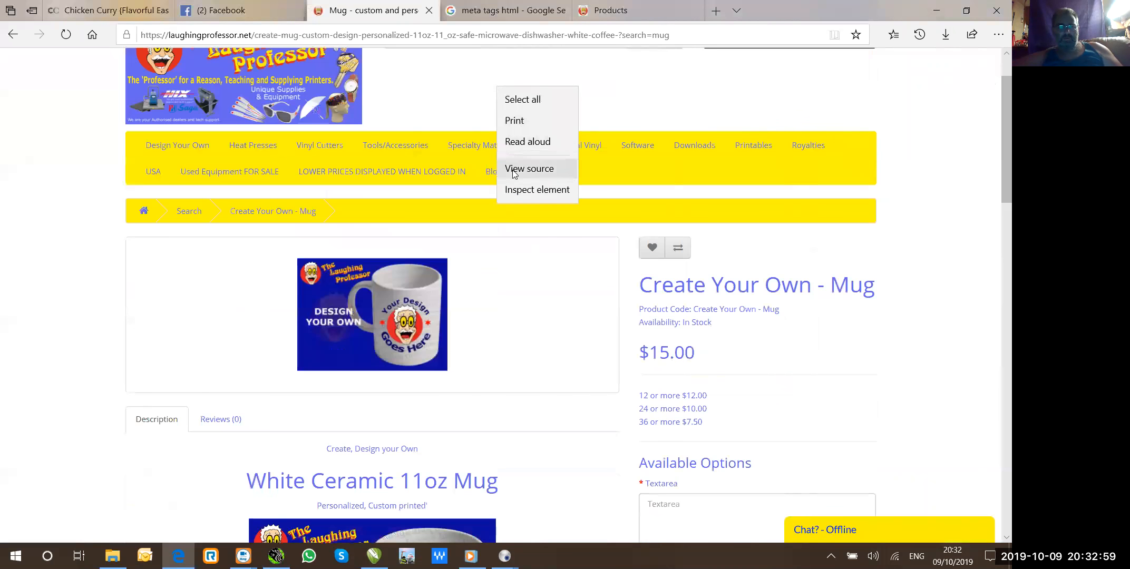
click(519, 196)
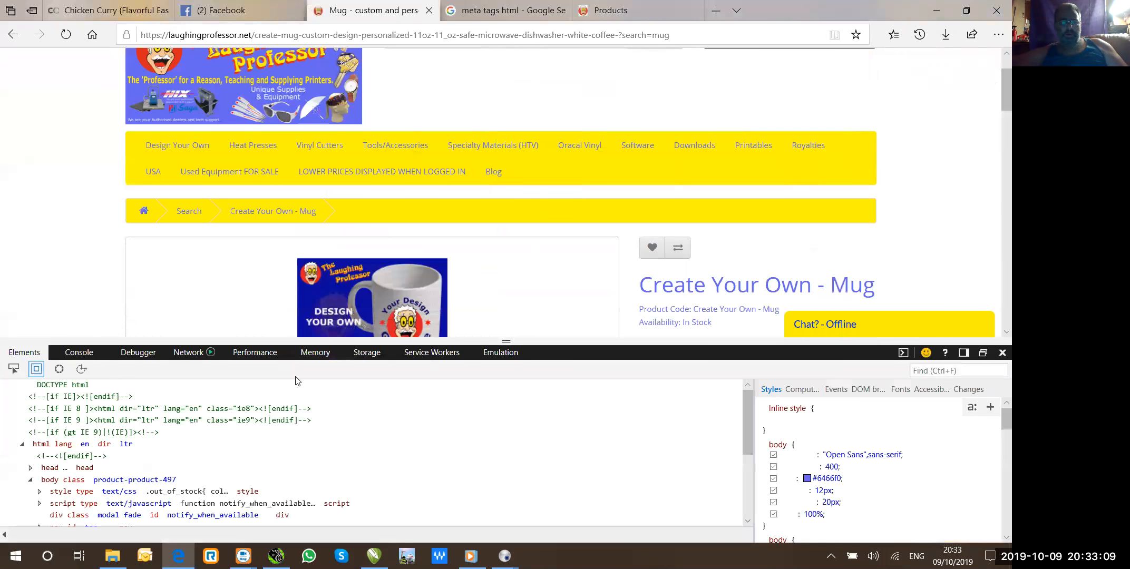
drag(746, 454, 743, 389)
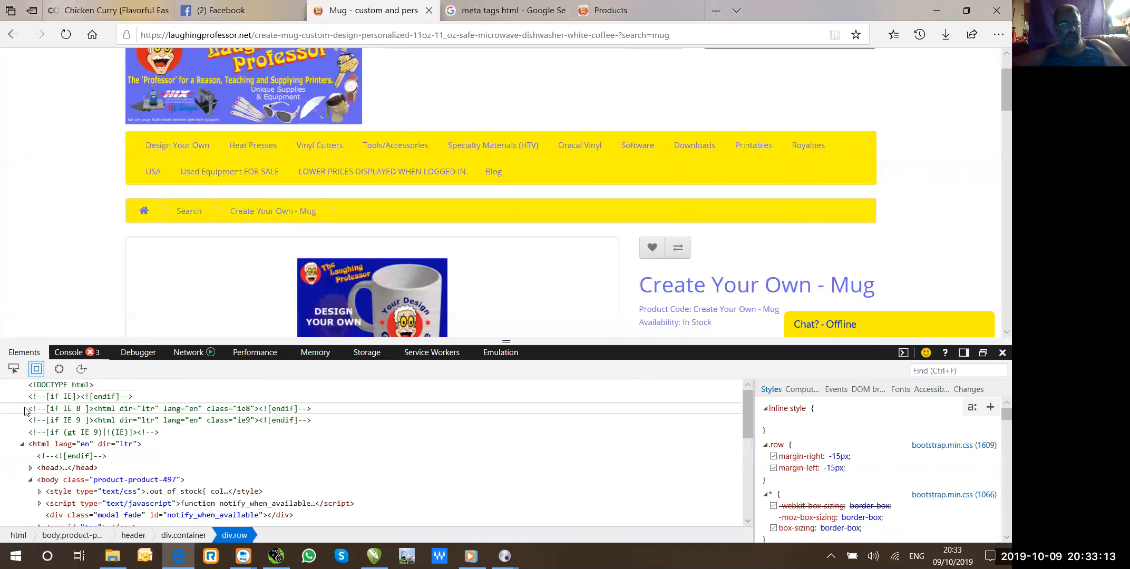
double_click(66, 468)
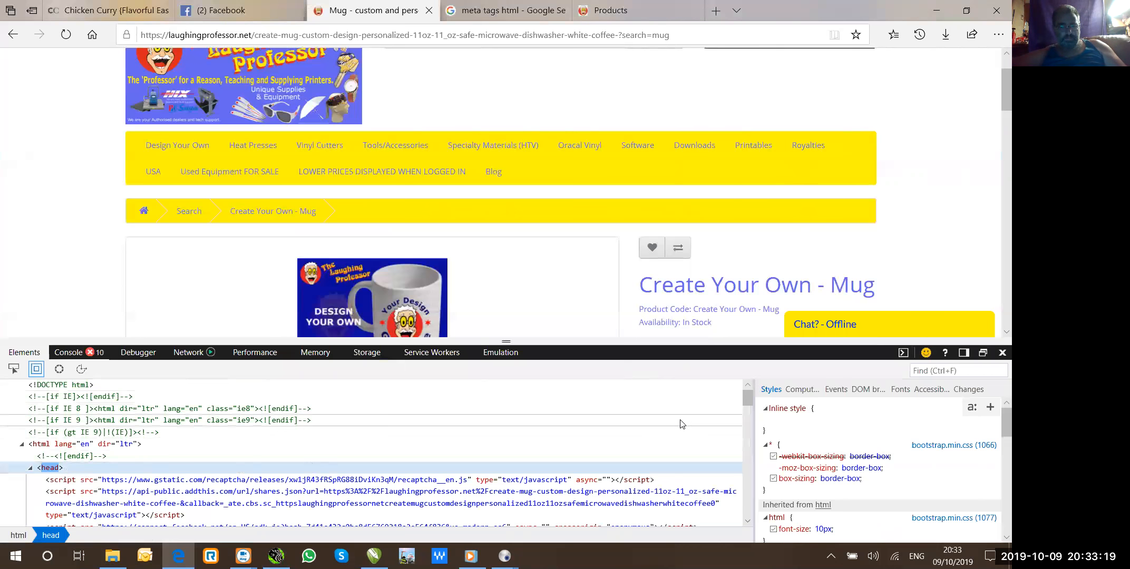
drag(750, 402, 748, 411)
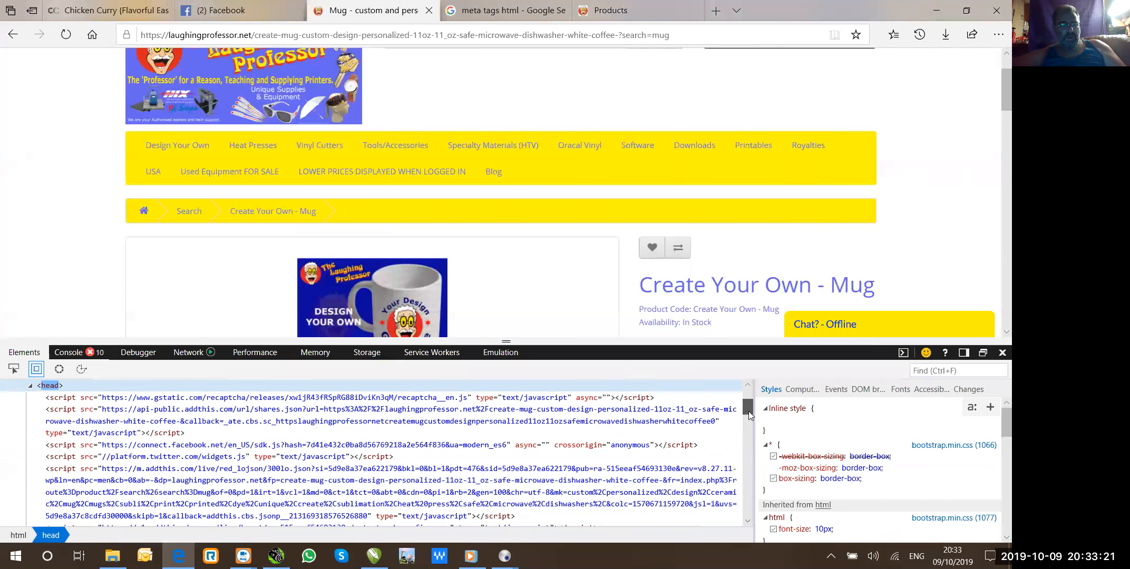
drag(748, 412, 748, 443)
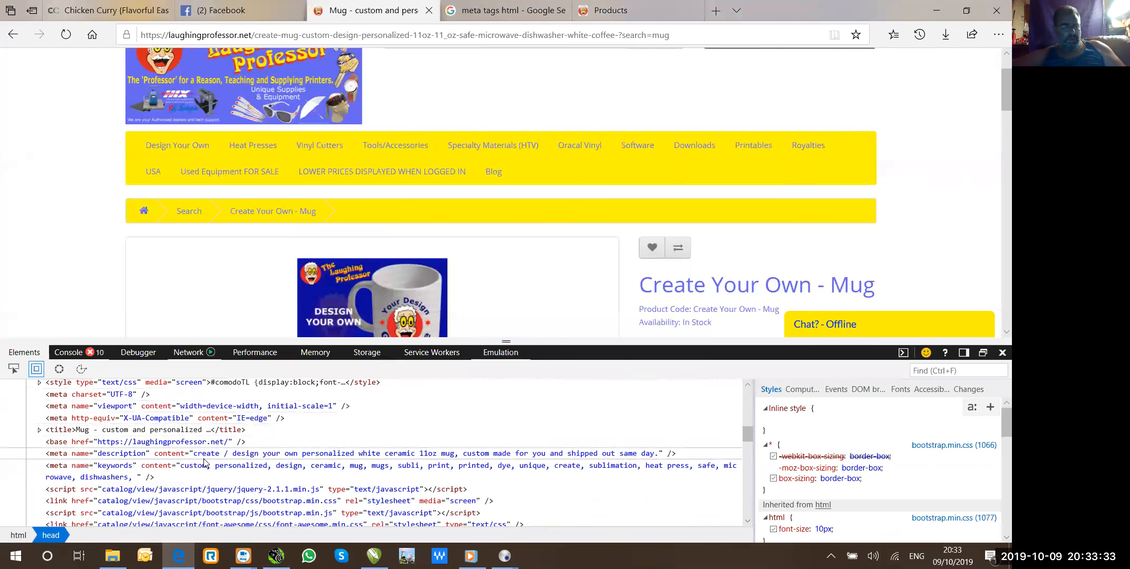
click(250, 455)
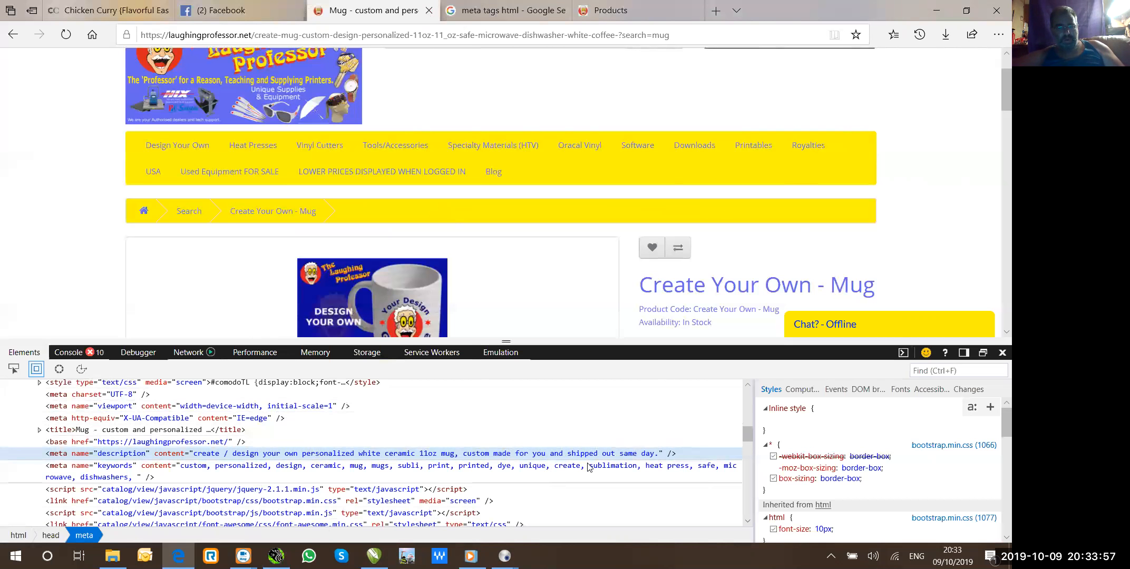
Examine the rest of the inspected code through the closing html tag, and revisit the "meta tags html" search results.
drag(747, 435, 762, 515)
drag(999, 112, 997, 75)
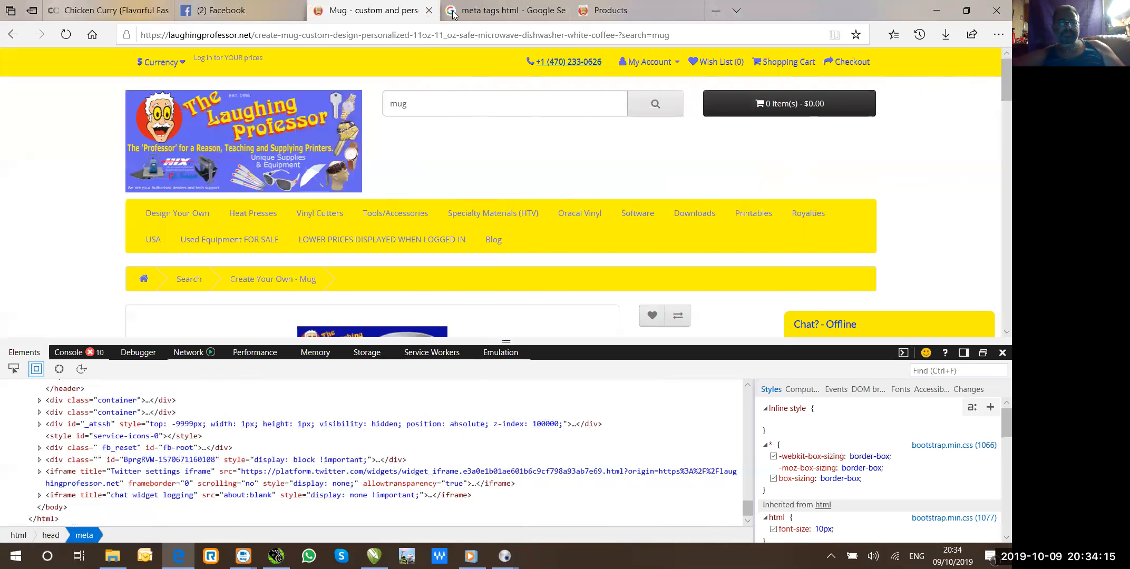
mouse_move(604, 9)
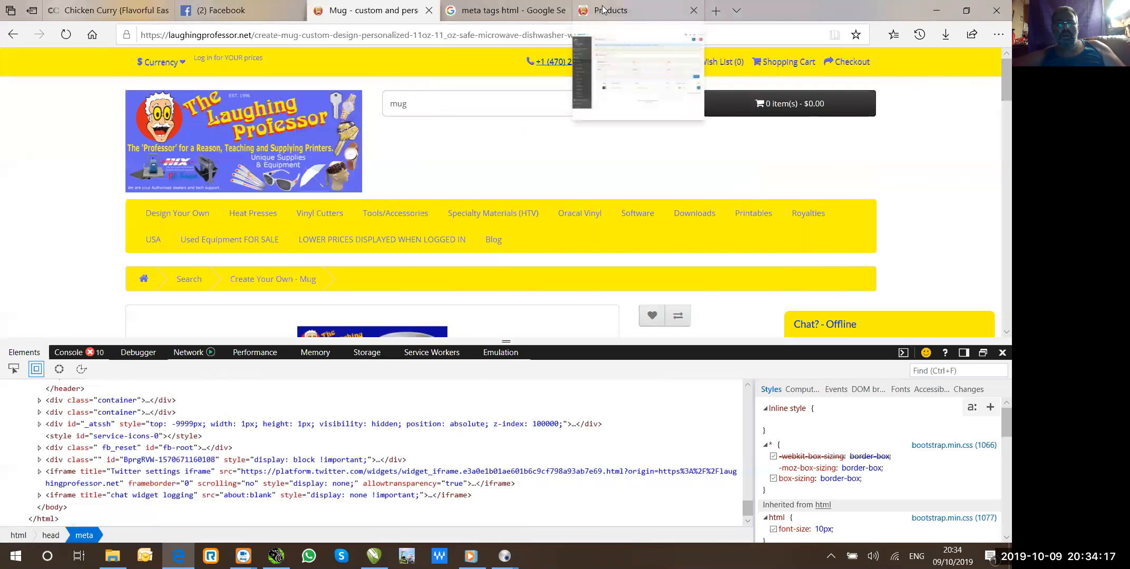
click(516, 11)
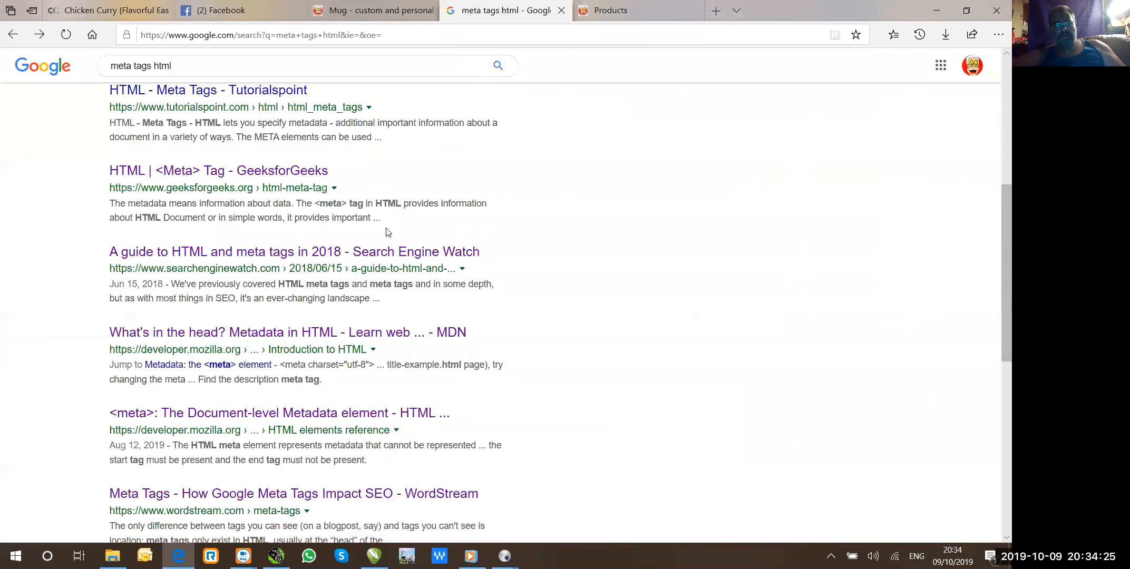
Return to the mug product page and examine the og:title, og:description and og:url meta tags in its inspected code.
click(376, 15)
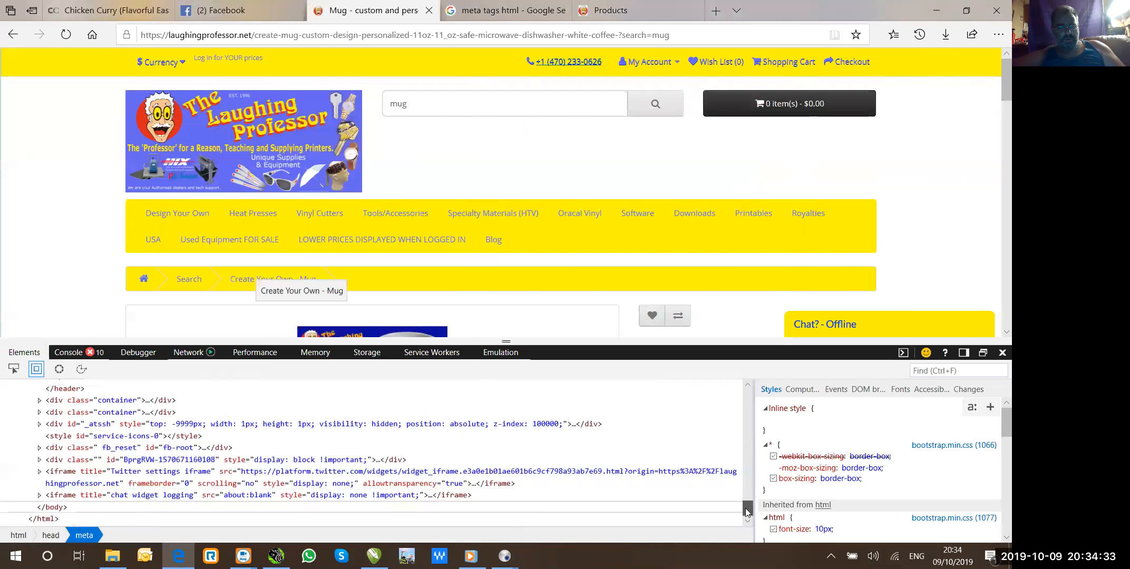
drag(746, 512, 747, 502)
drag(746, 498, 748, 482)
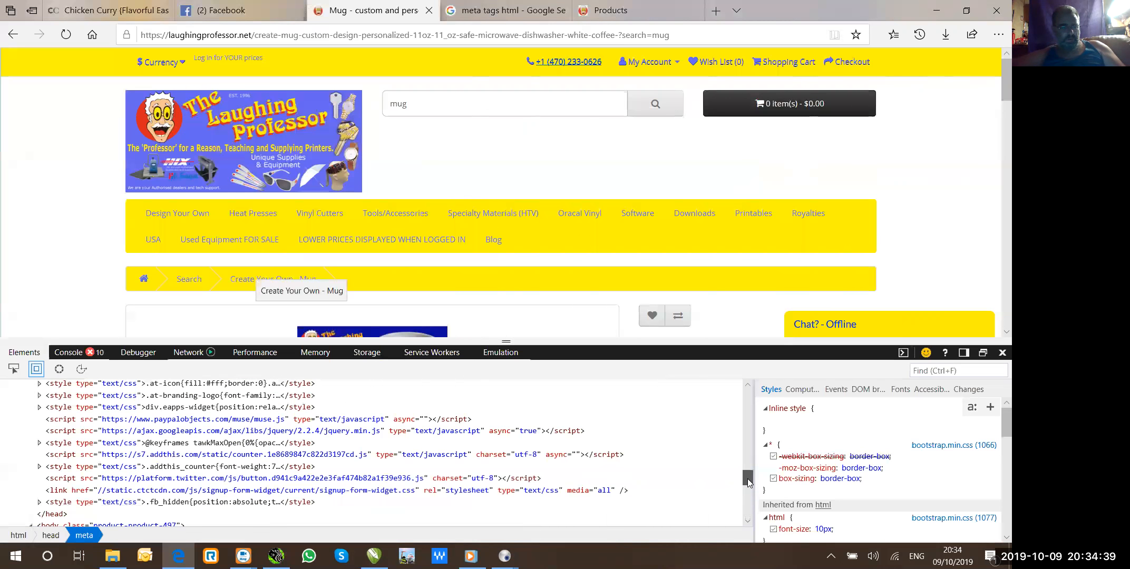
drag(749, 482, 750, 470)
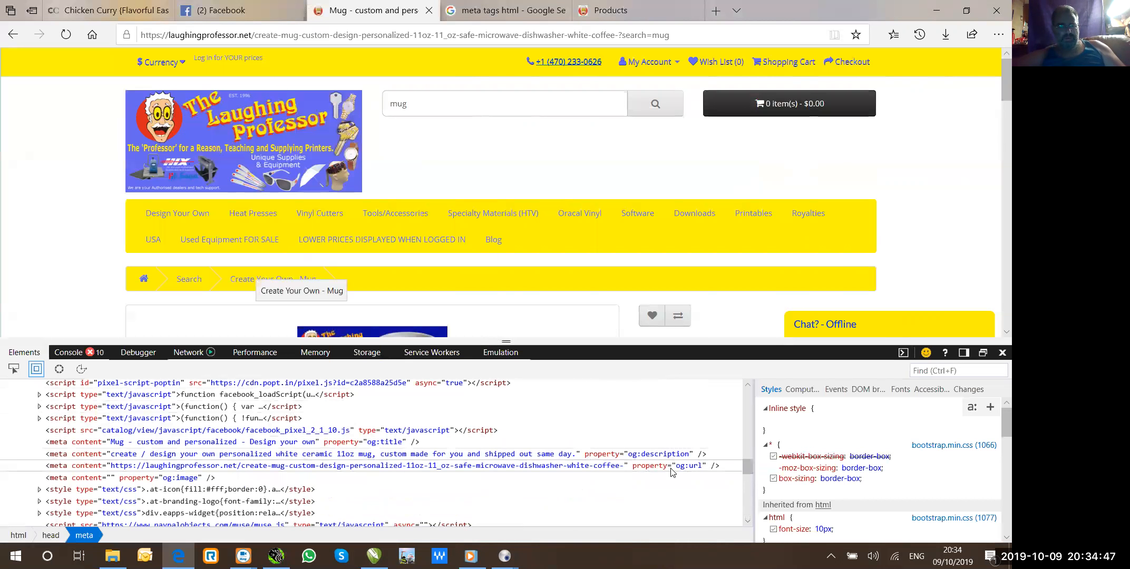
drag(745, 467, 751, 437)
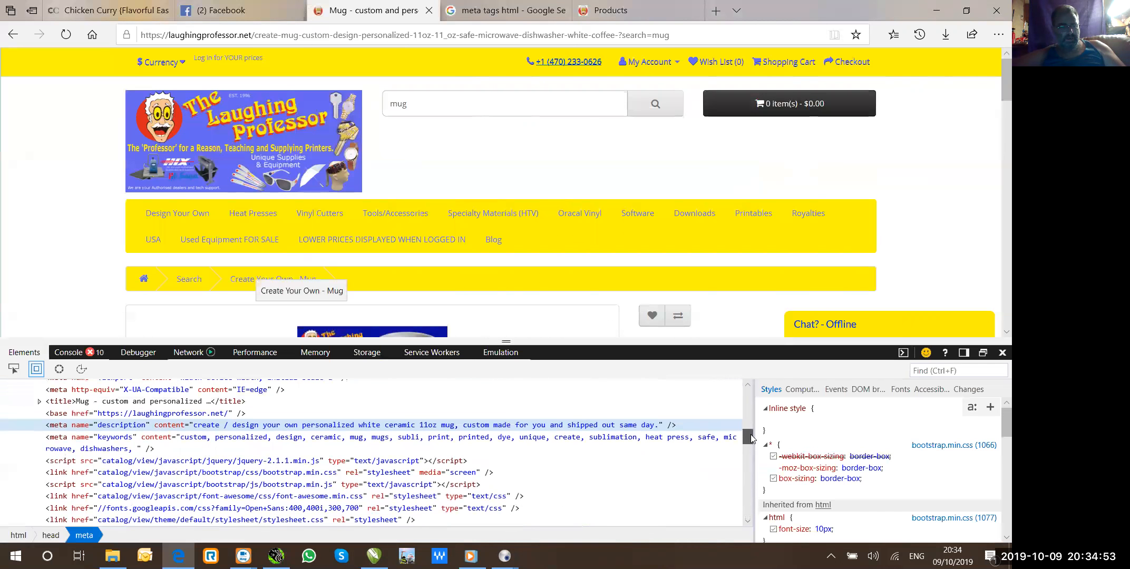
Open the content values of the meta description and meta keywords tags for review, leaving both fields without editing.
double_click(334, 429)
click(333, 429)
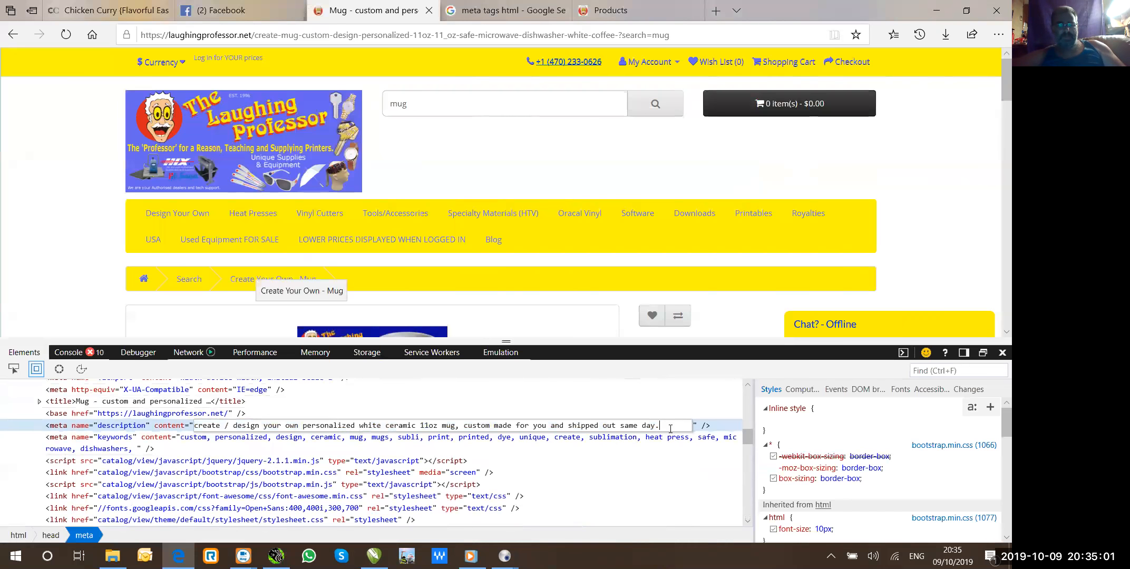
click(625, 405)
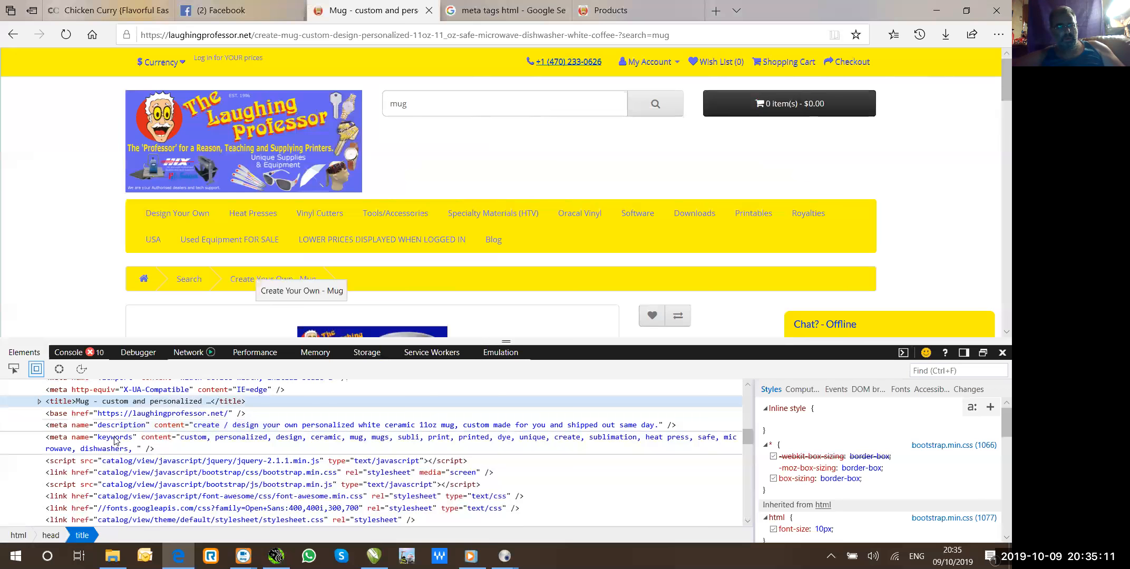
double_click(235, 444)
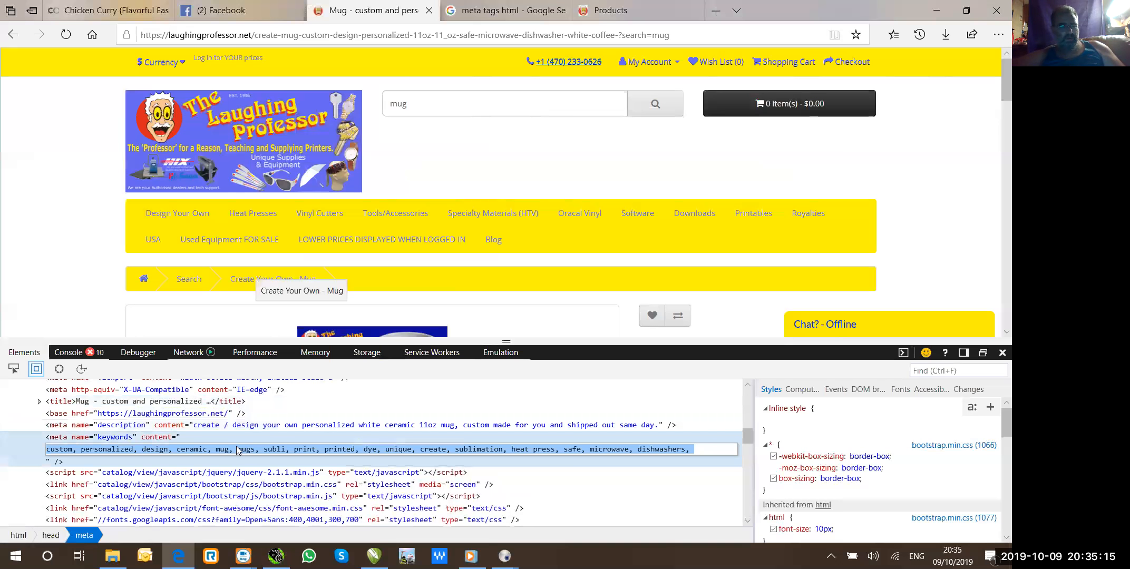
click(237, 448)
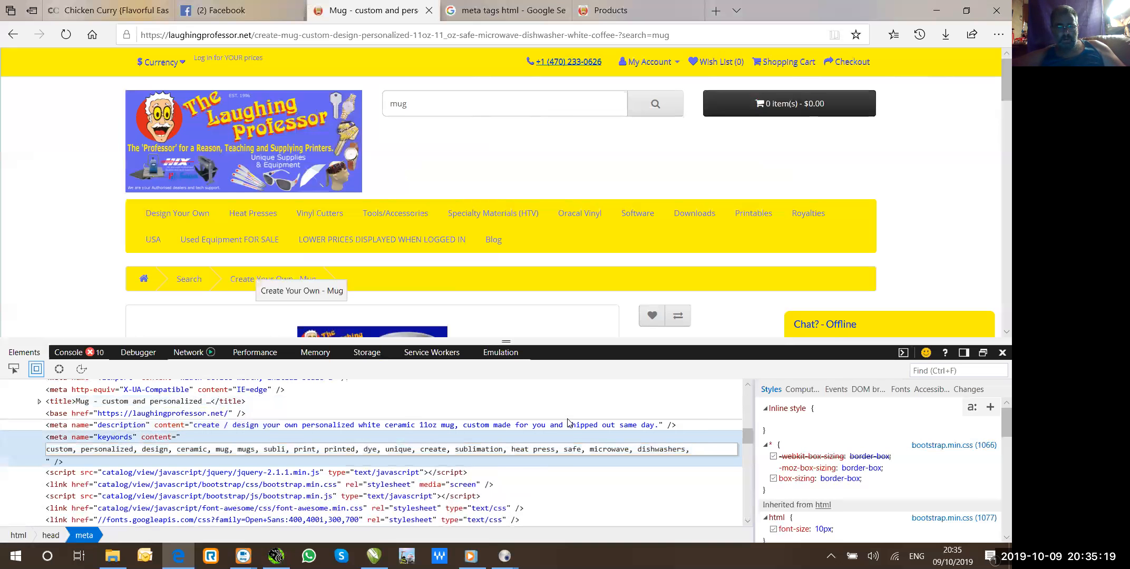
click(550, 413)
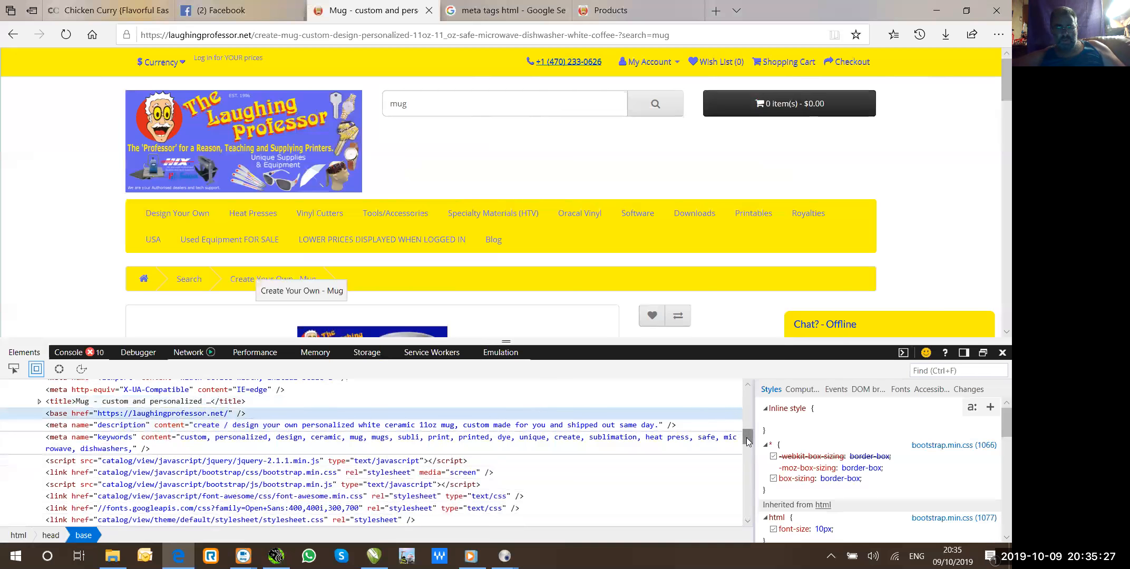
Review the Open Graph meta tags in the mug page's code and close the mug page and "meta tags html" search tabs.
drag(747, 441, 751, 474)
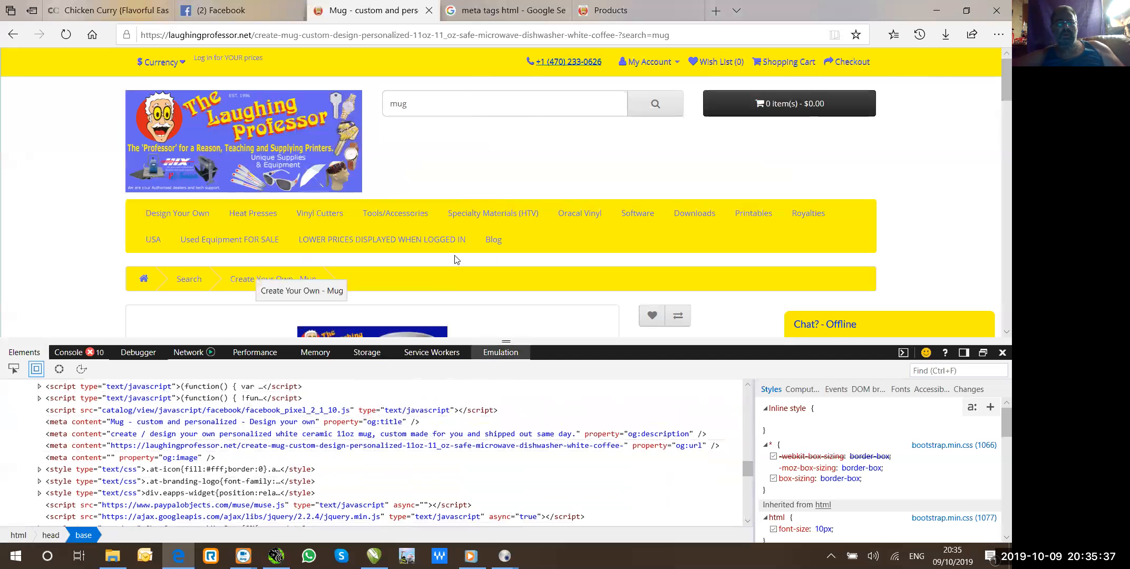
click(429, 11)
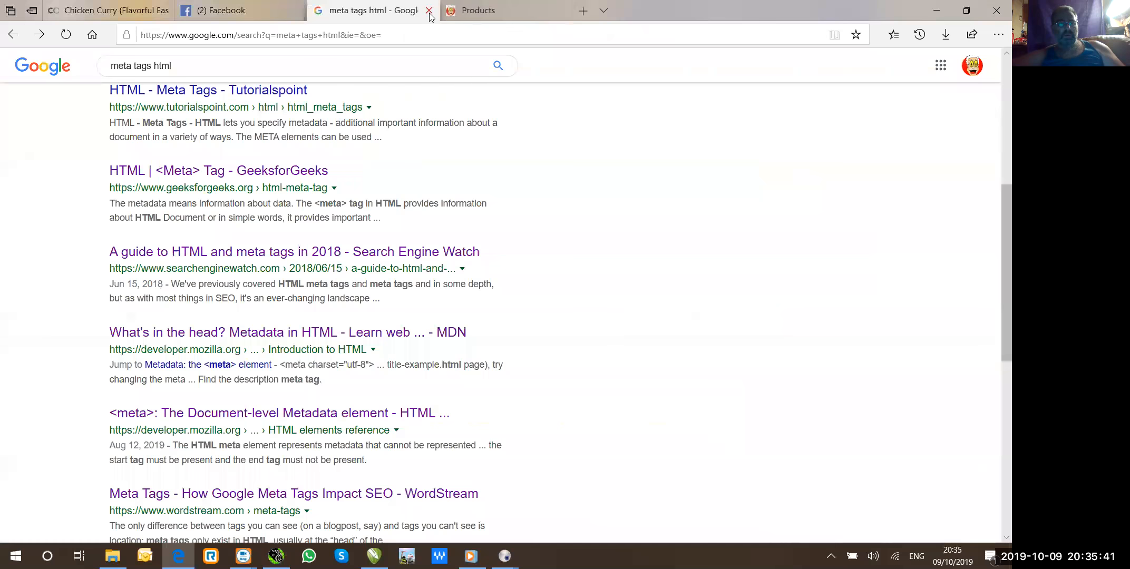
click(429, 11)
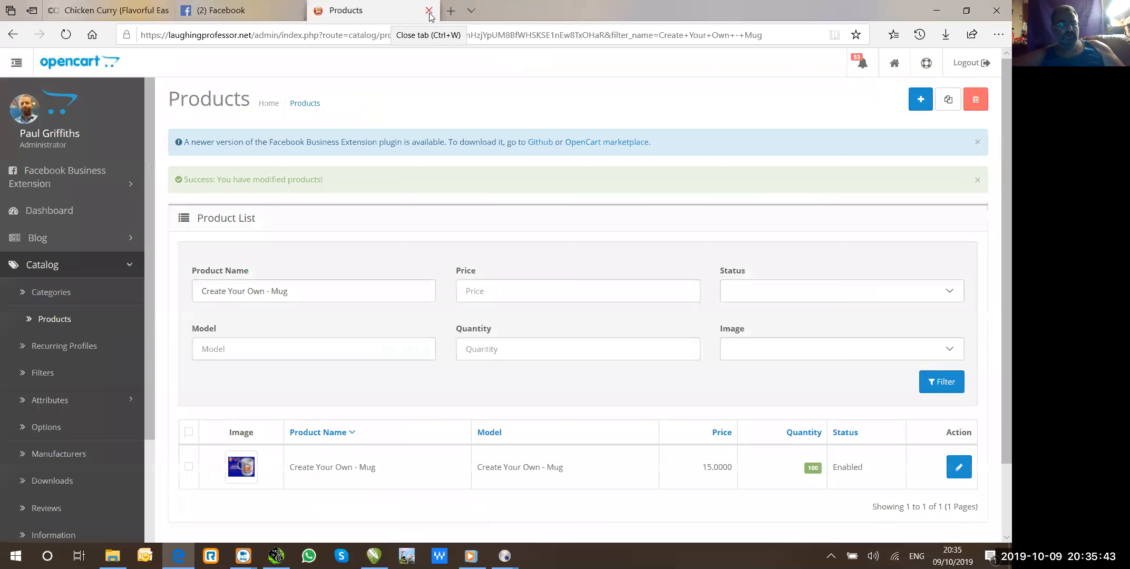
Switch from the browser to the LIVE meta tags.cdr artwork in CorelDRAW, show the poster with its welcome text, and deselect the code bitmap.
click(933, 11)
click(969, 50)
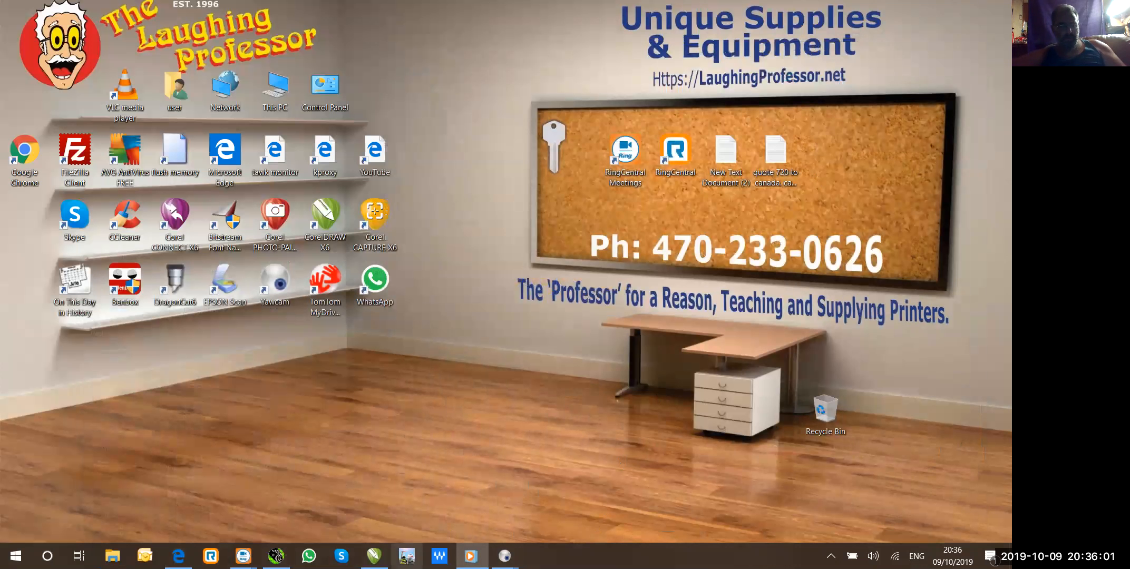
click(373, 556)
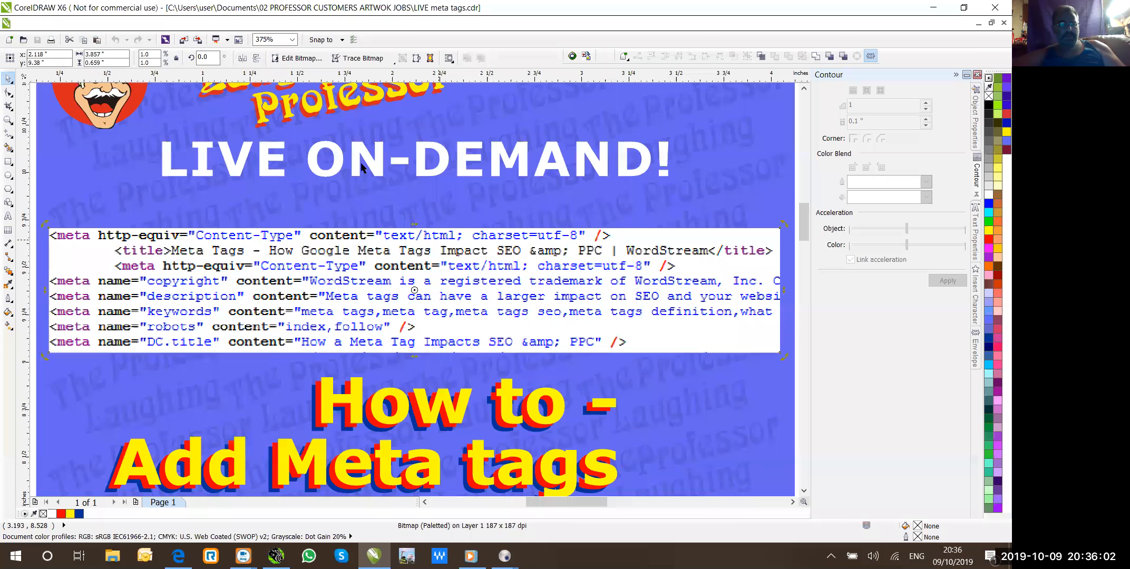
click(291, 40)
click(290, 55)
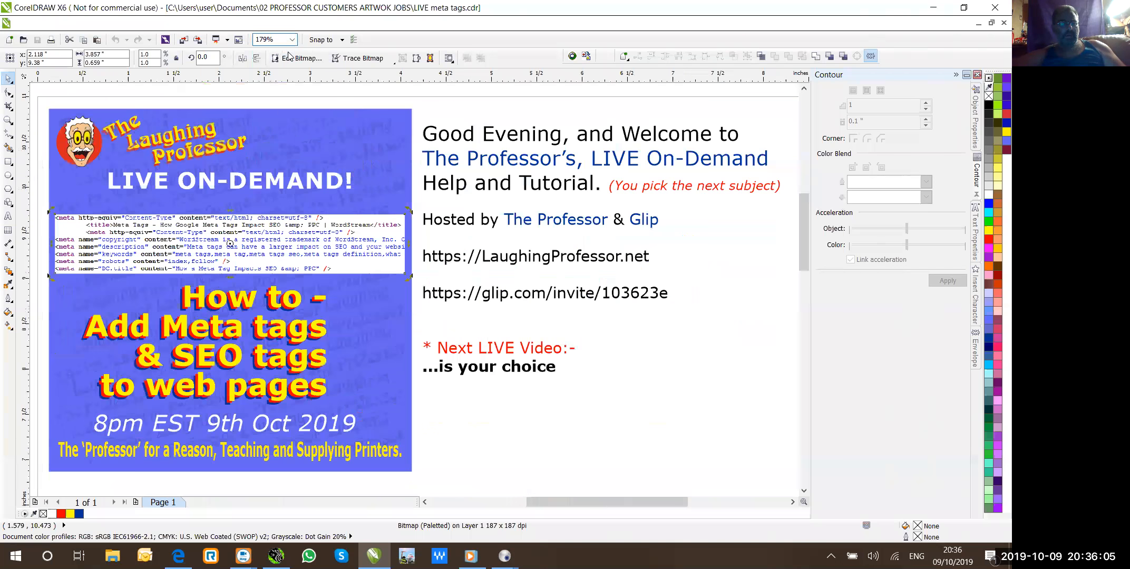
click(571, 330)
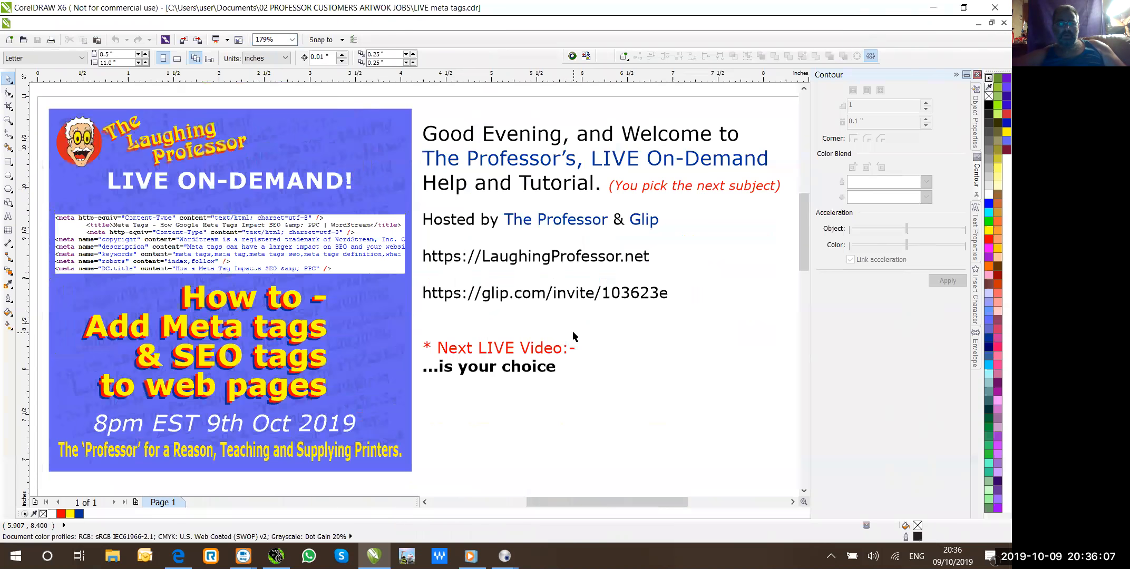